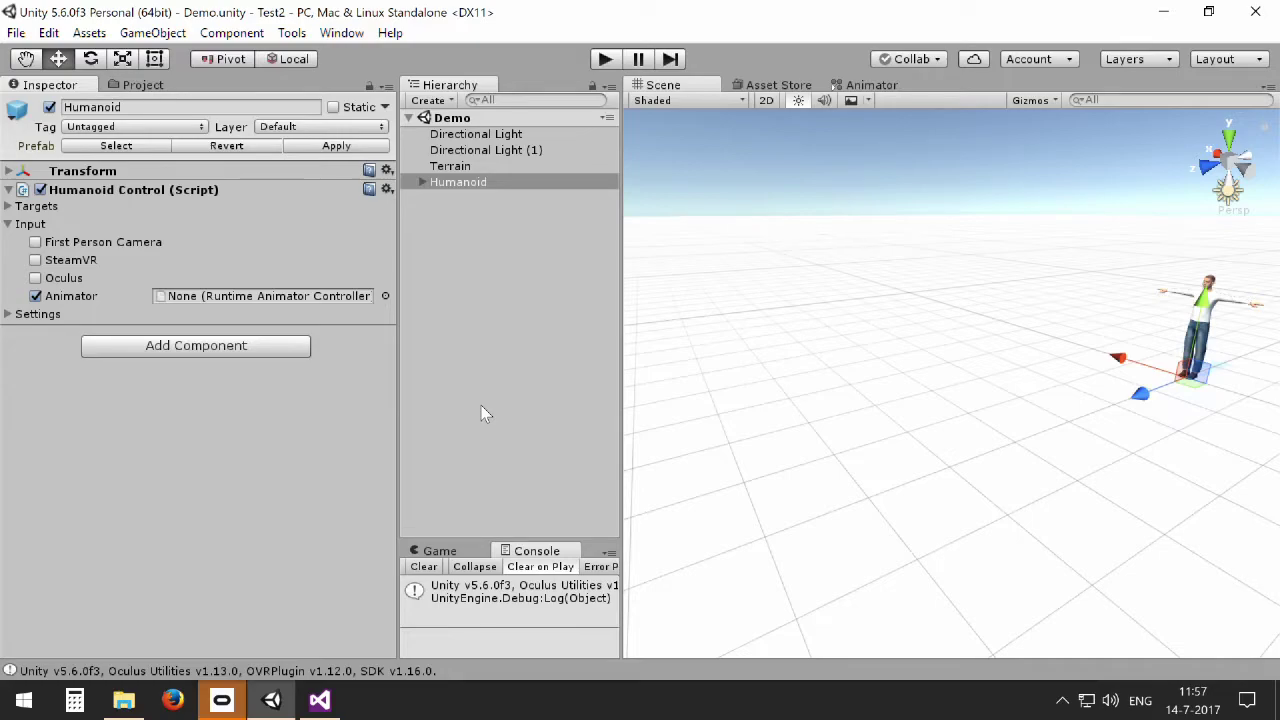
# Step: Start adding a component to Humanoid and search for the controller input script
pyautogui.click(249, 349)
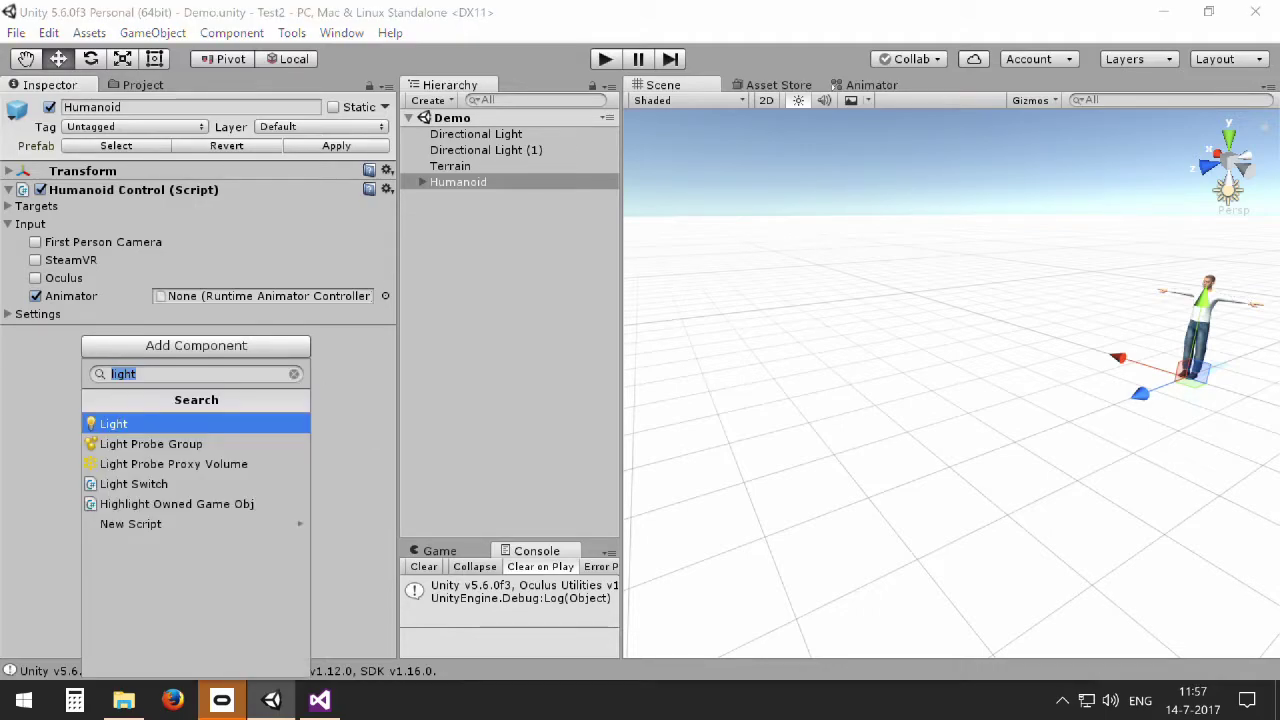
pyautogui.write('con')
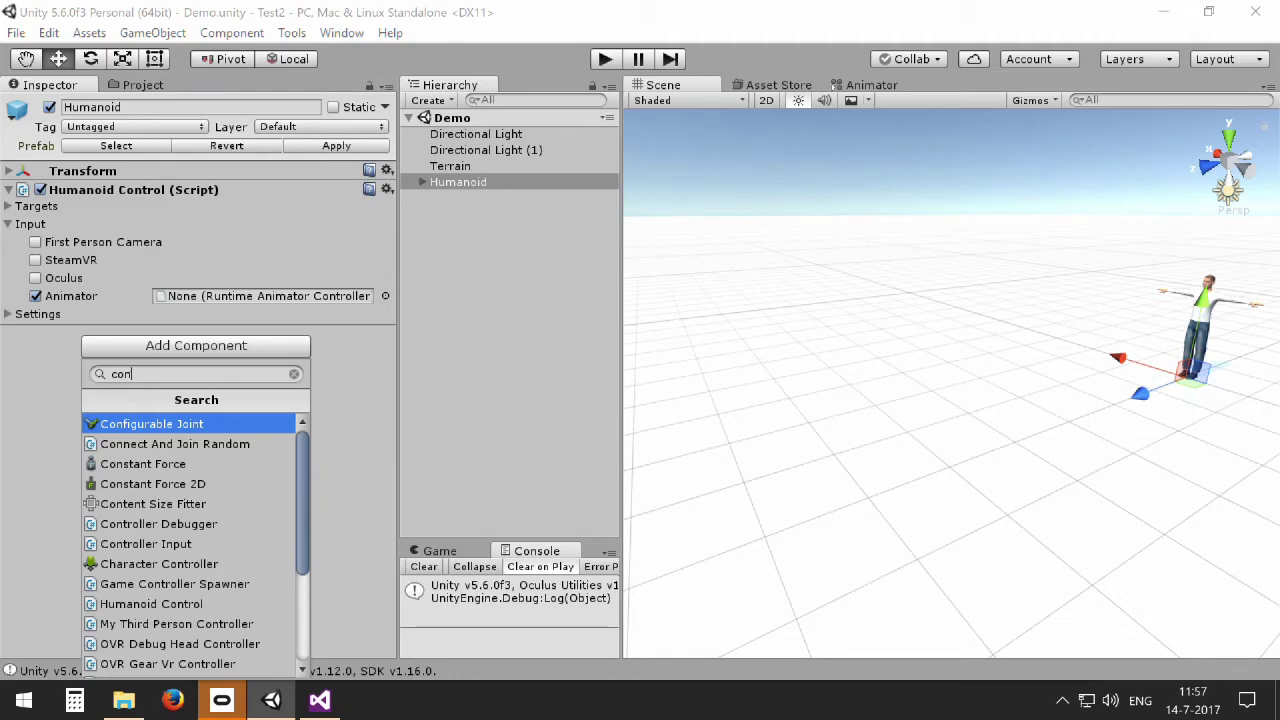
pyautogui.write('tentd')
pyautogui.press('BackSpace')
pyautogui.press('BackSpace')
pyautogui.press('BackSpace')
pyautogui.press('BackSpace')
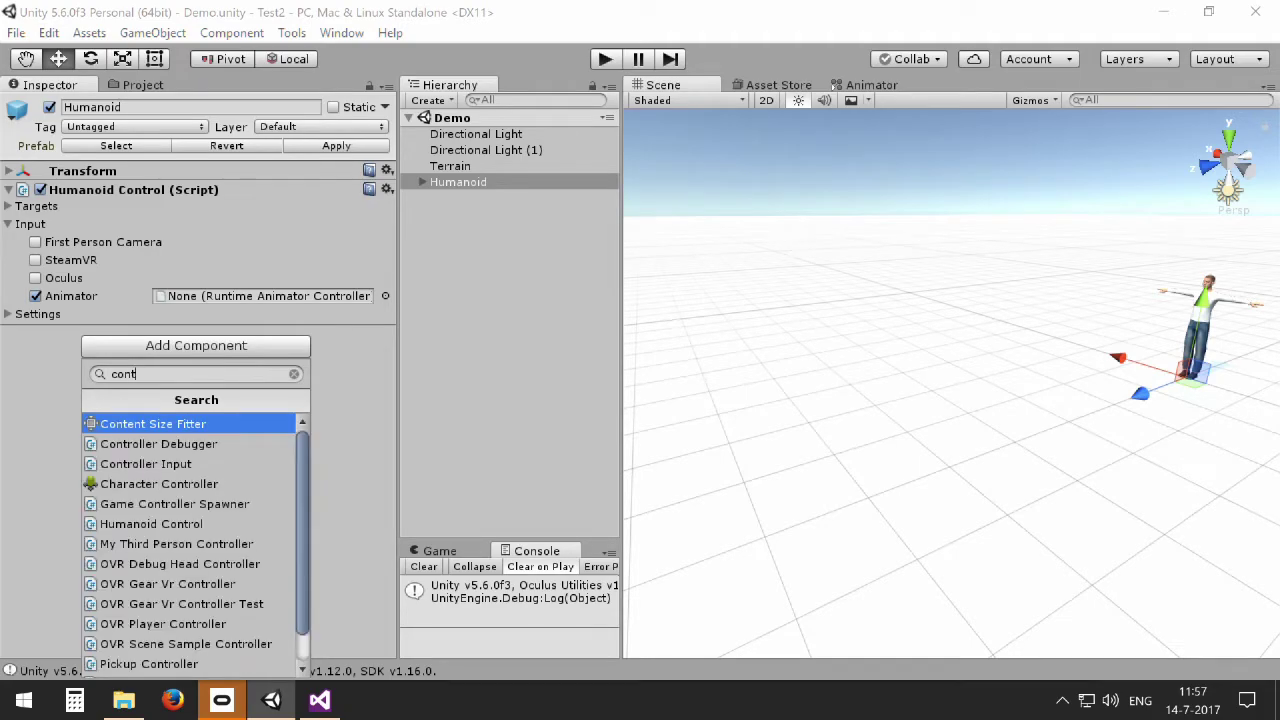
# Step: Add the Controller Input component to the Humanoid
pyautogui.write('r')
pyautogui.click(193, 436)
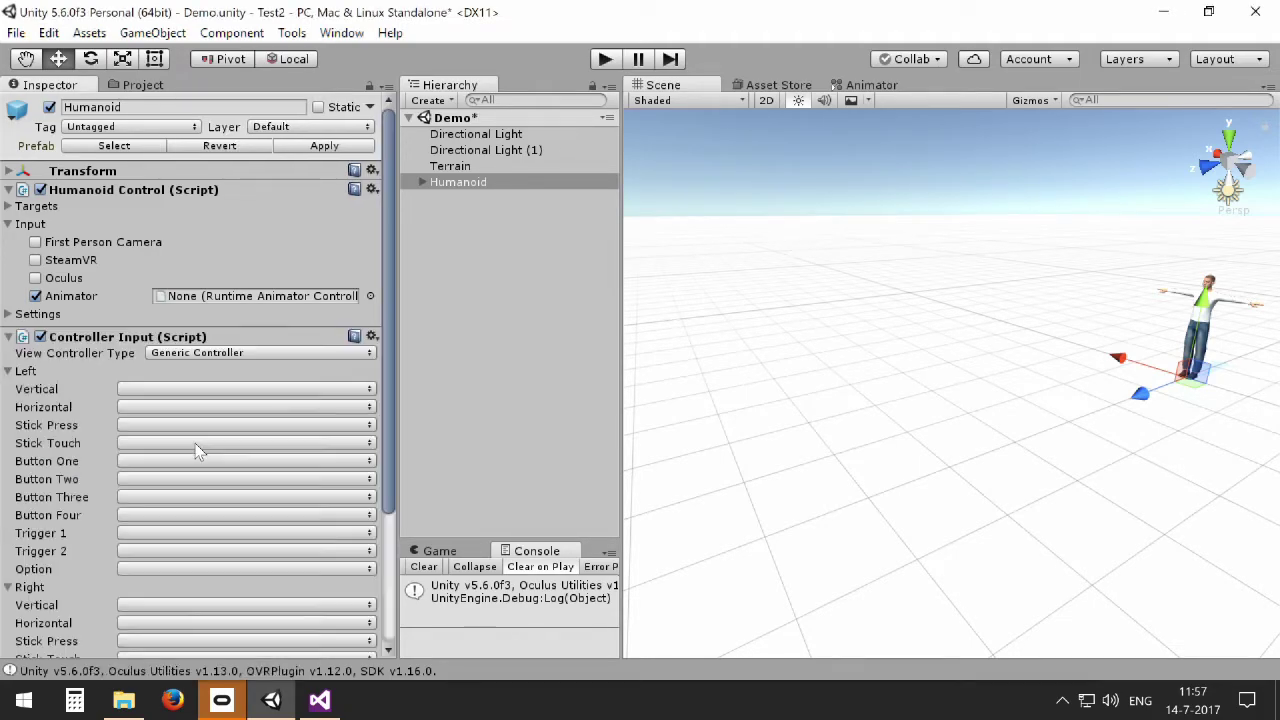
pyautogui.scroll(-3, 143, 440)
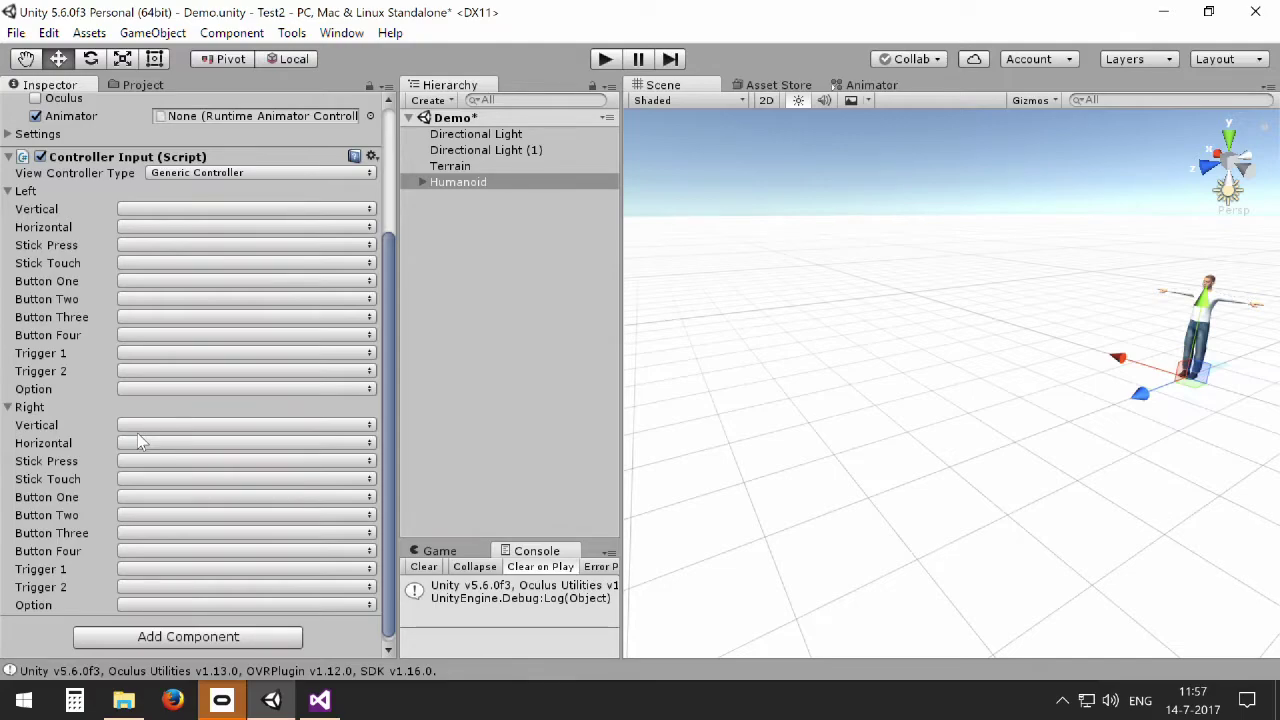
# Step: Preview the Xbox and Steam VR layouts, then set View Controller Type to Oculus Touch
pyautogui.click(260, 174)
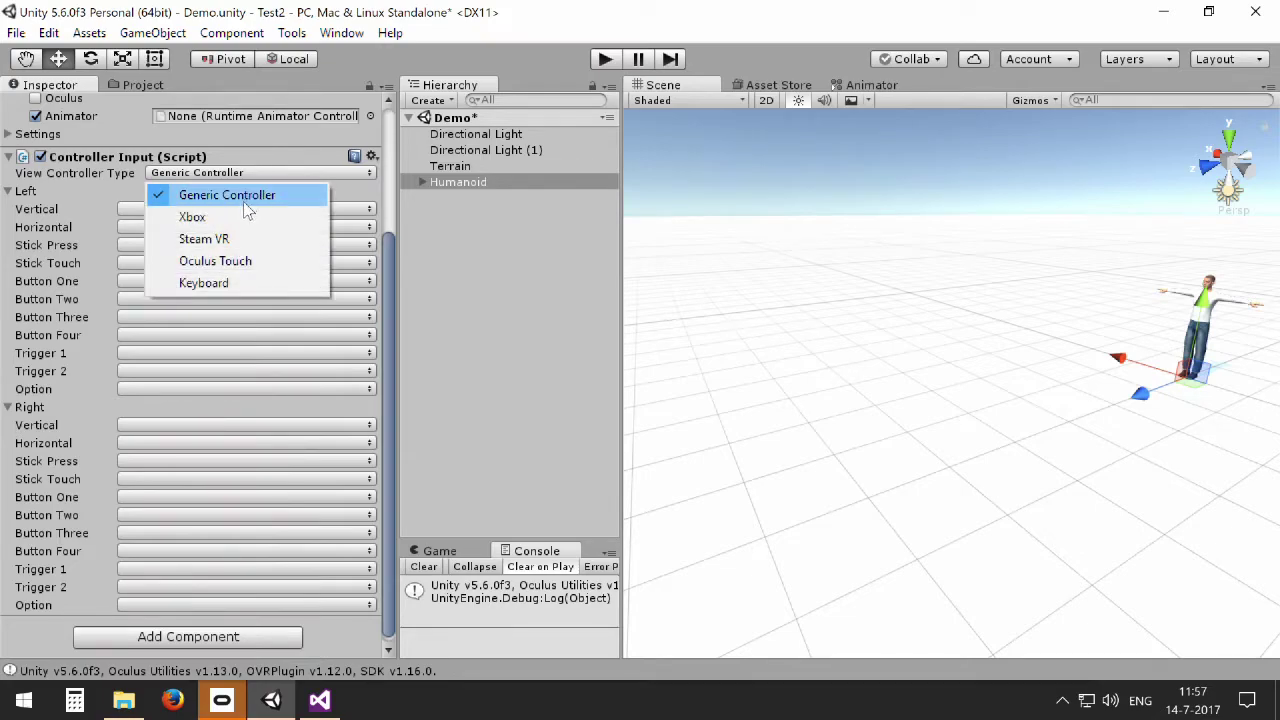
pyautogui.click(241, 214)
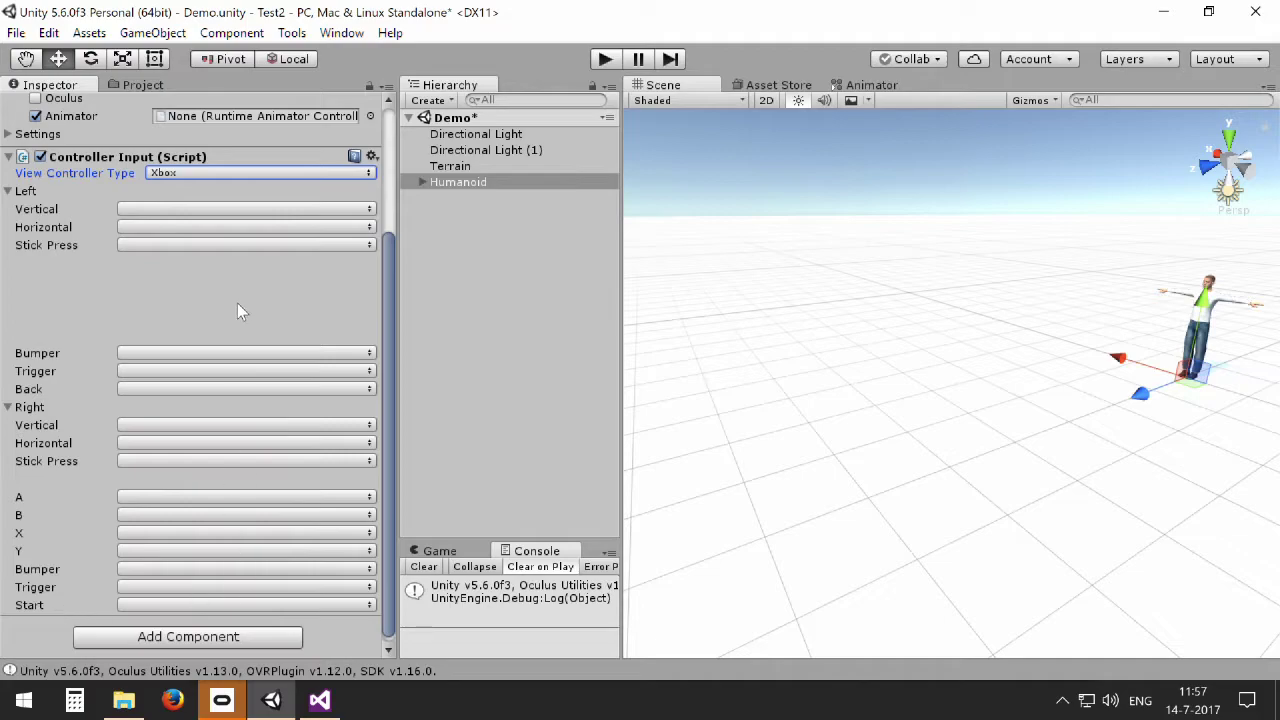
pyautogui.click(191, 172)
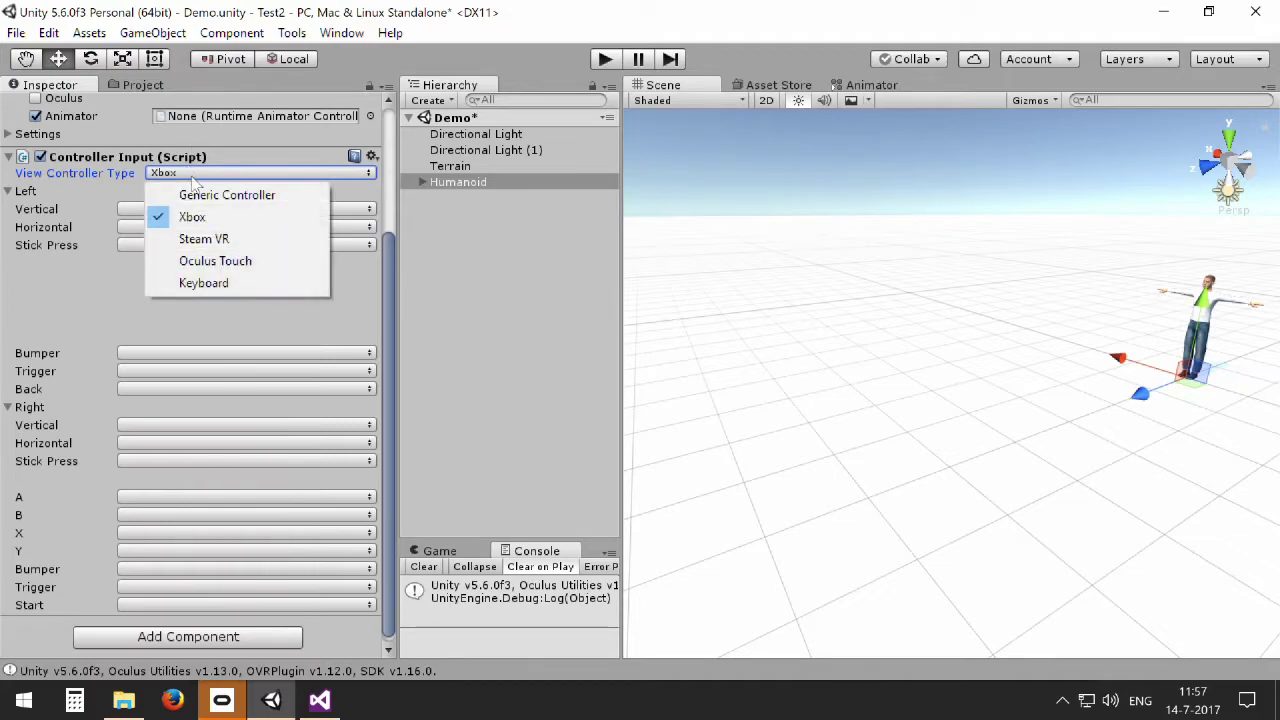
pyautogui.click(208, 236)
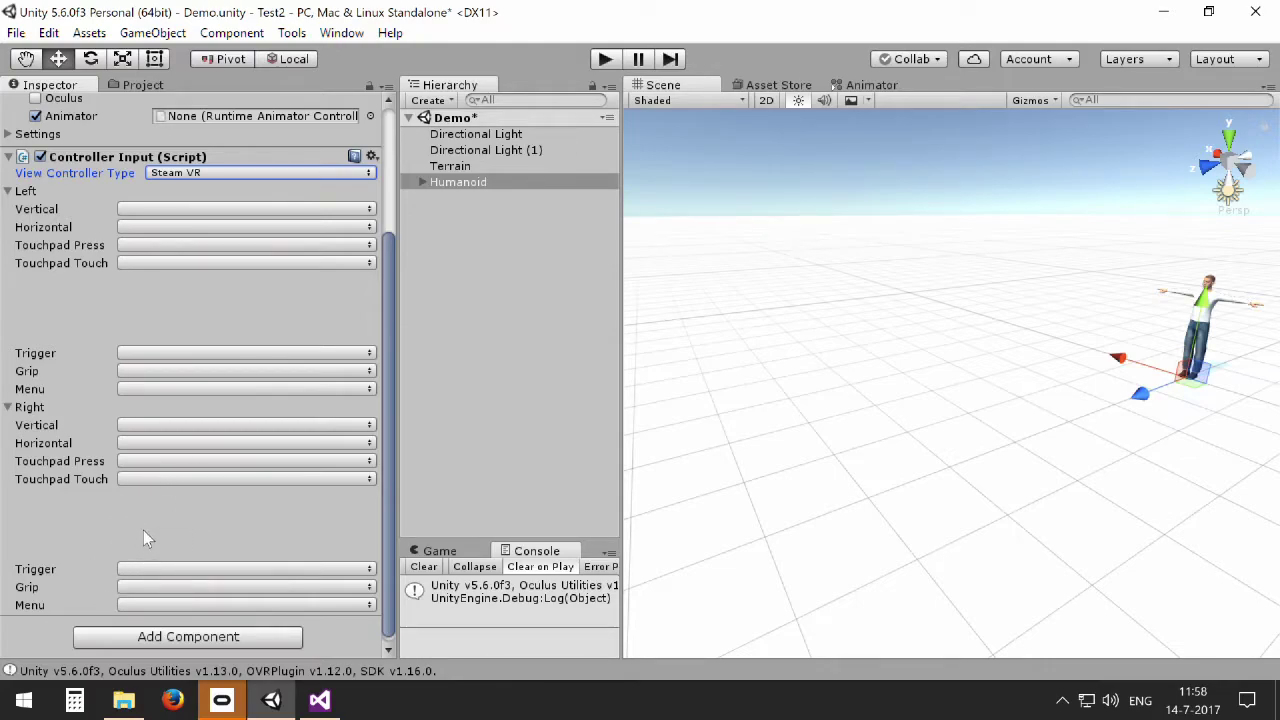
pyautogui.click(209, 172)
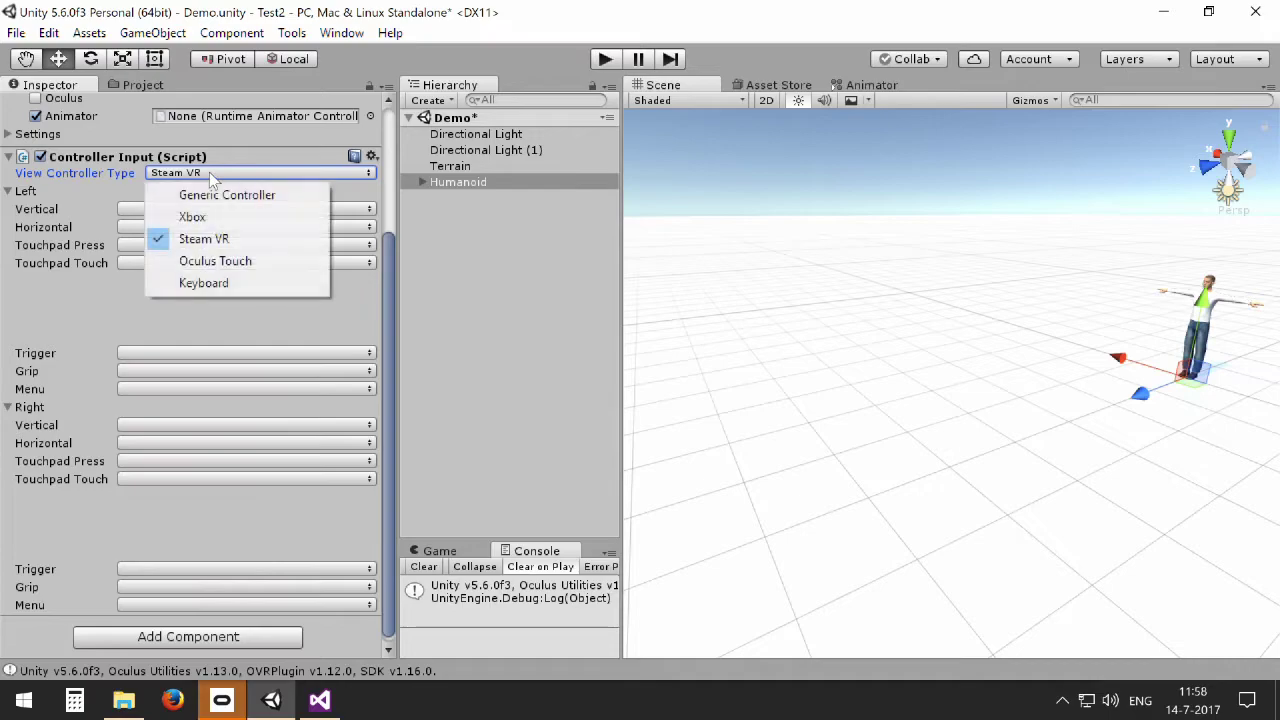
pyautogui.click(205, 260)
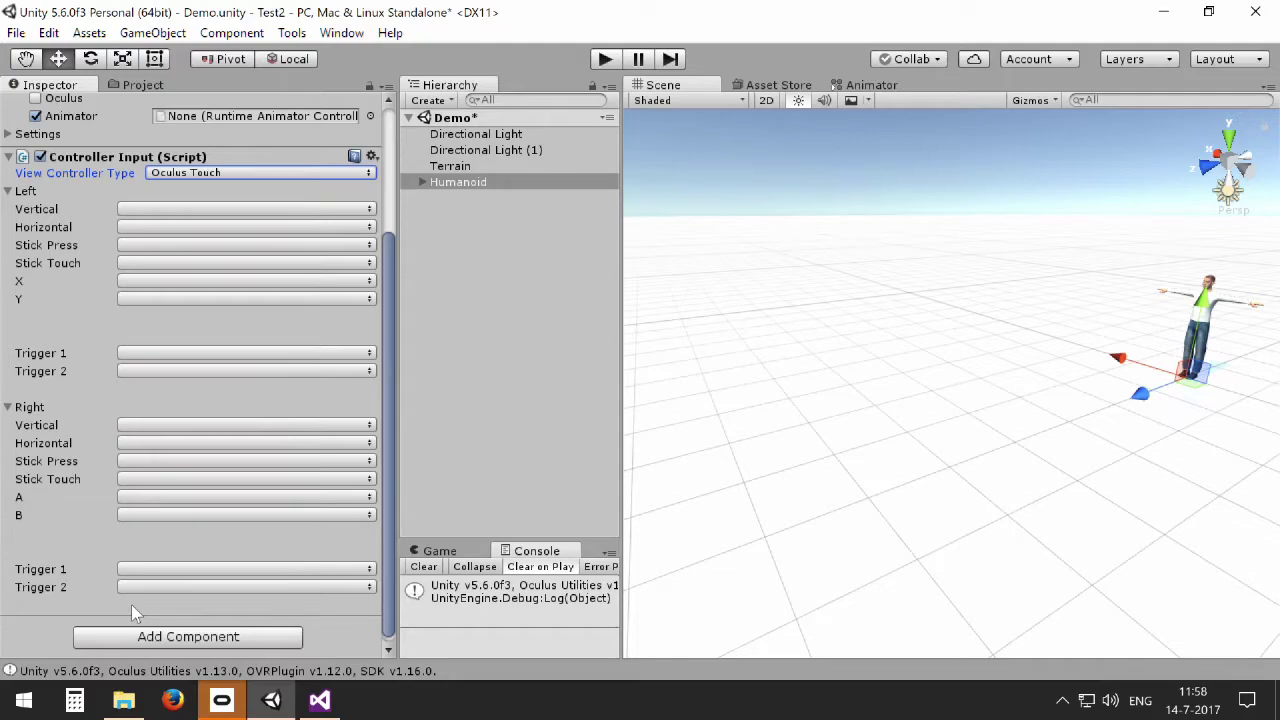
# Step: Set View Controller Type back to Xbox and centre the Humanoid in the Scene view
pyautogui.click(193, 173)
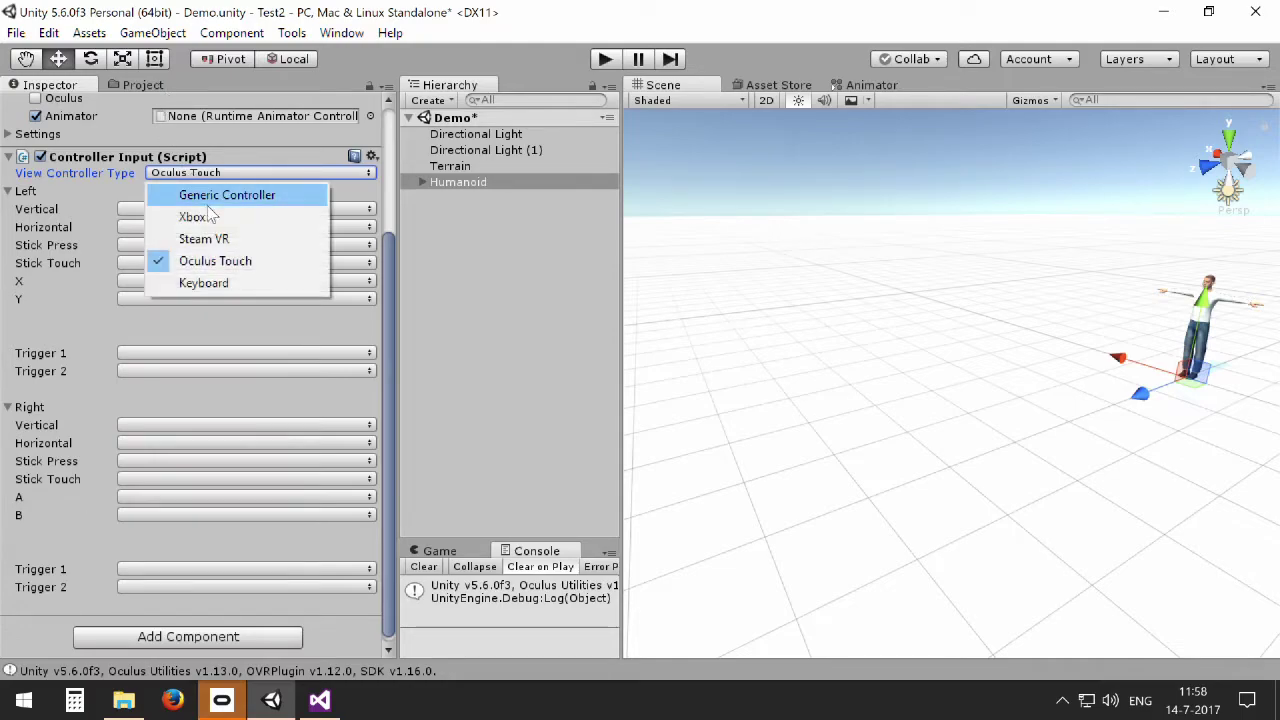
pyautogui.click(212, 219)
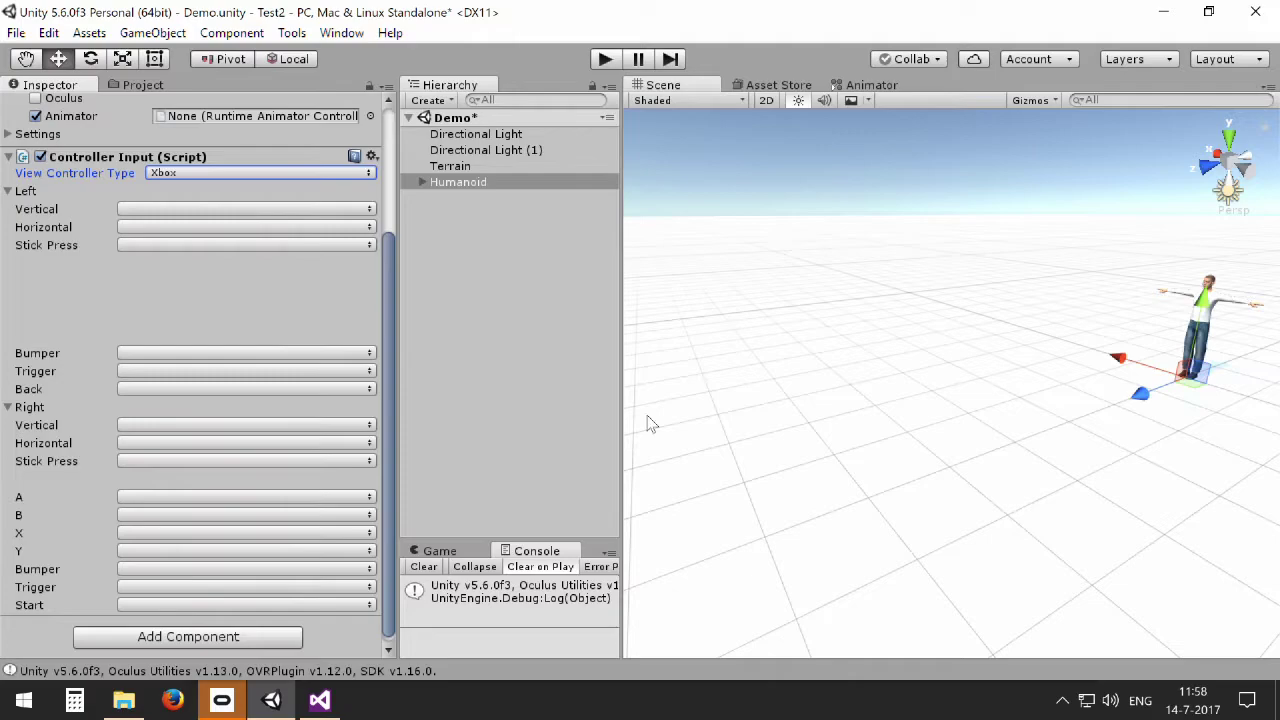
pyautogui.moveTo(1191, 386); pyautogui.dragTo(1100, 432)
pyautogui.moveTo(1100, 432); pyautogui.dragTo(1066, 471, button='right')
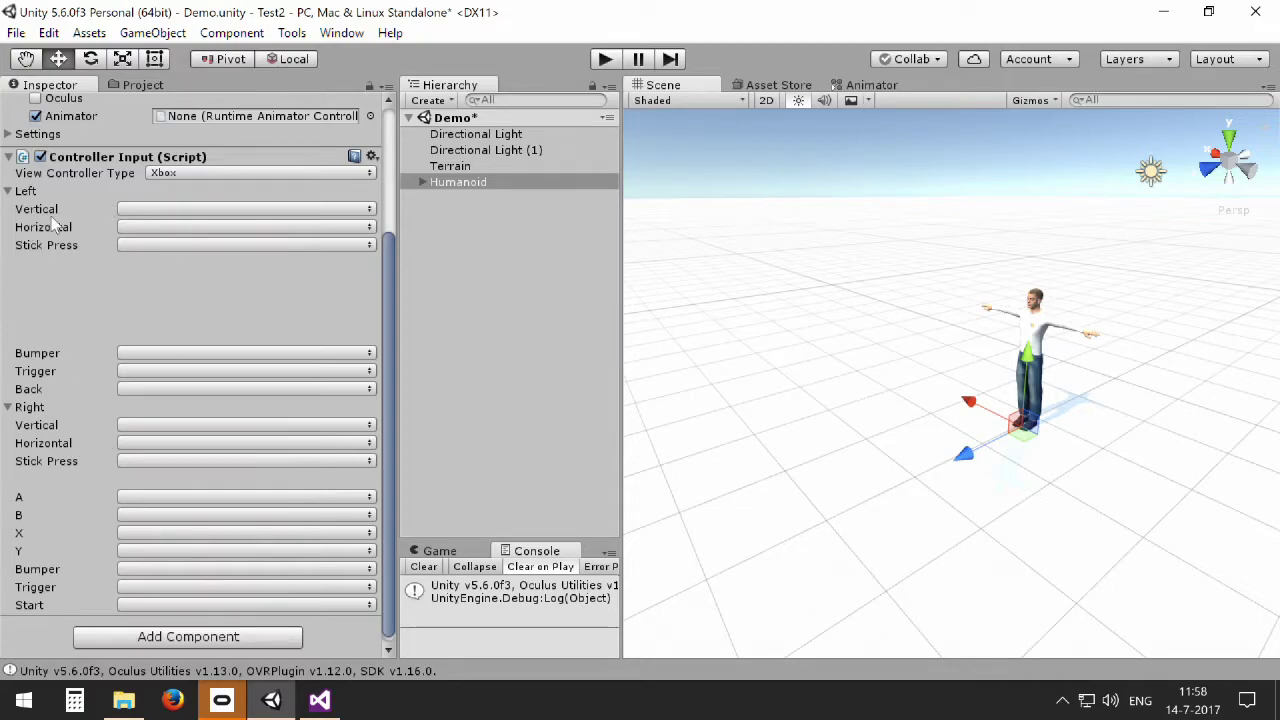
pyautogui.click(138, 211)
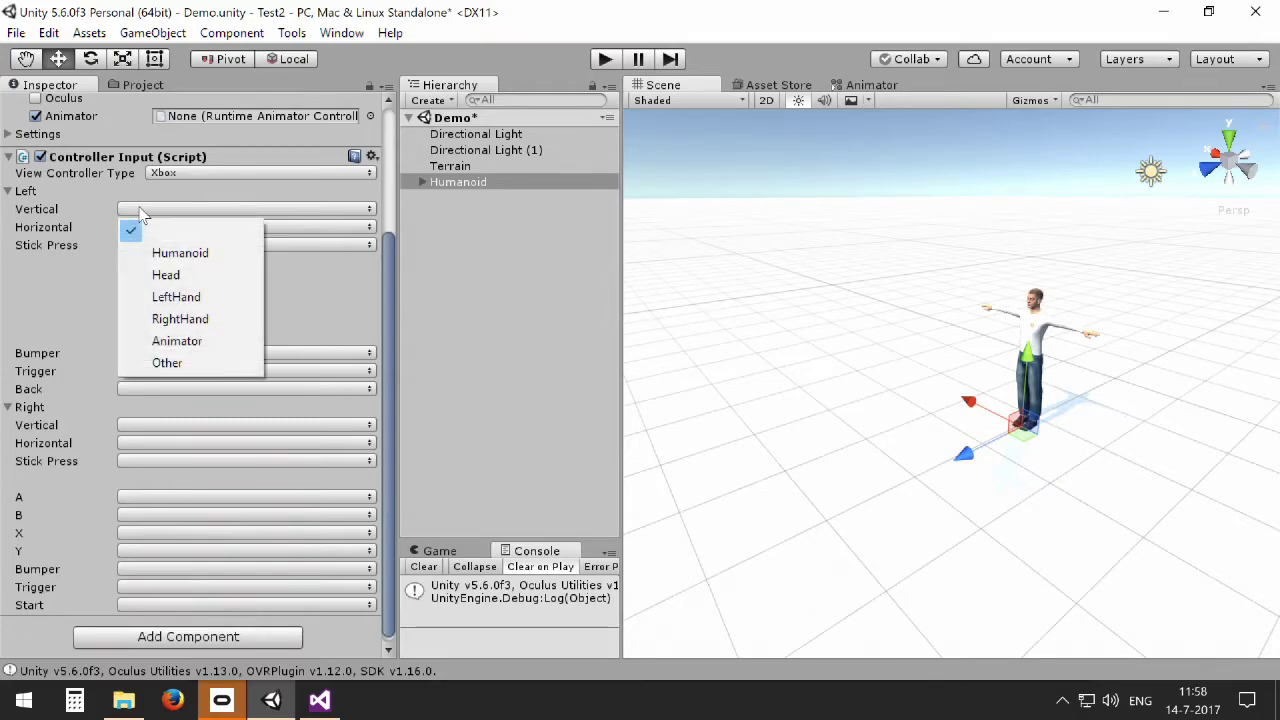
# Step: Map Left Vertical to Humanoid MoveForward and Left Horizontal to MoveSidewards, then test in Play mode
pyautogui.click(193, 254)
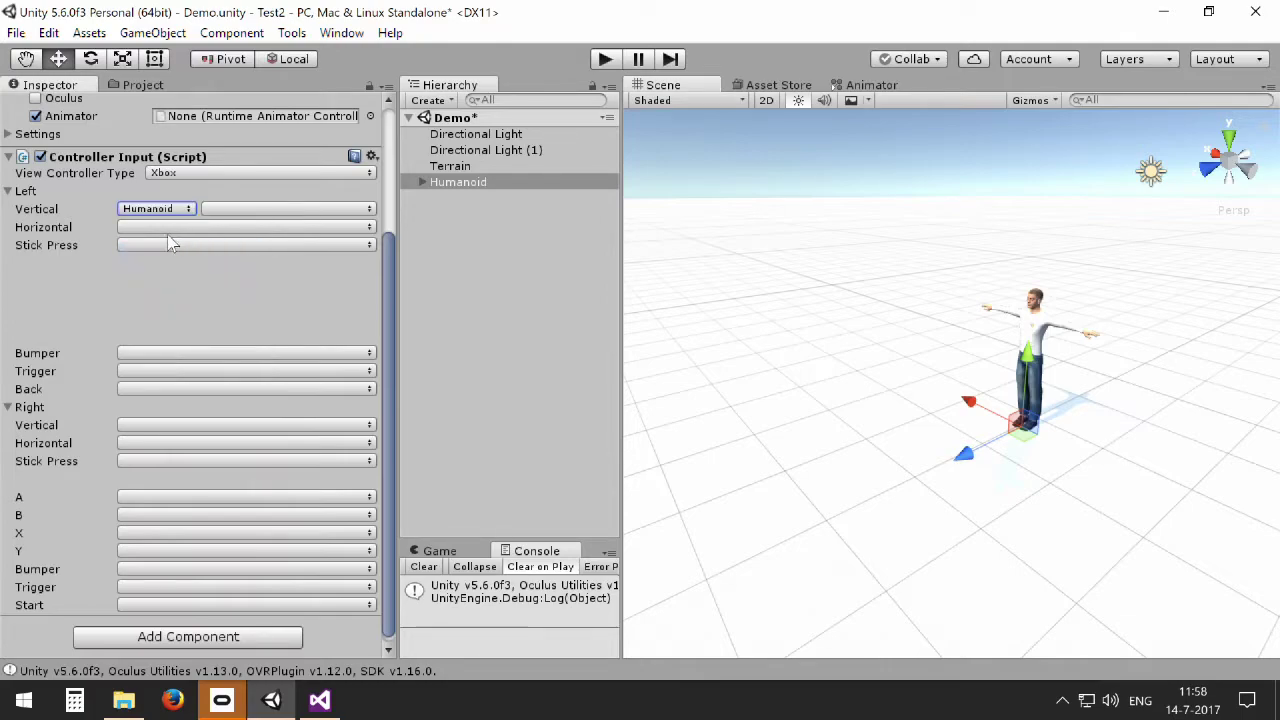
pyautogui.click(259, 211)
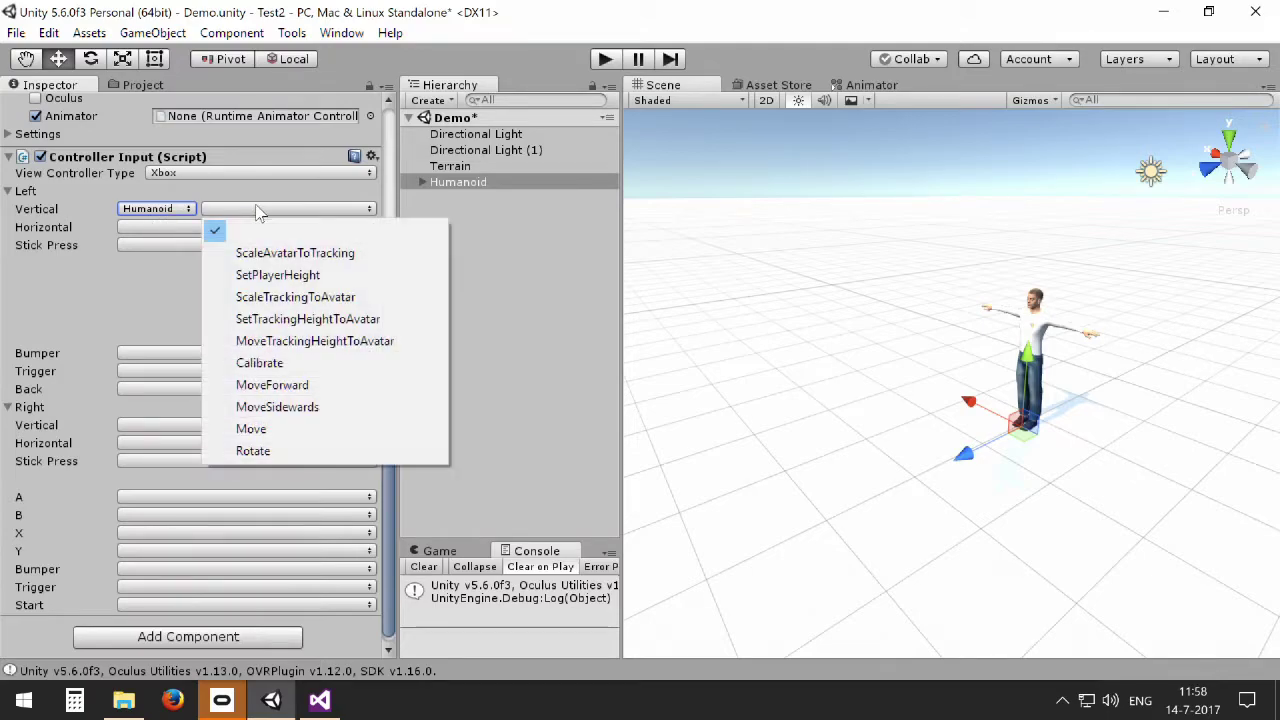
pyautogui.click(266, 388)
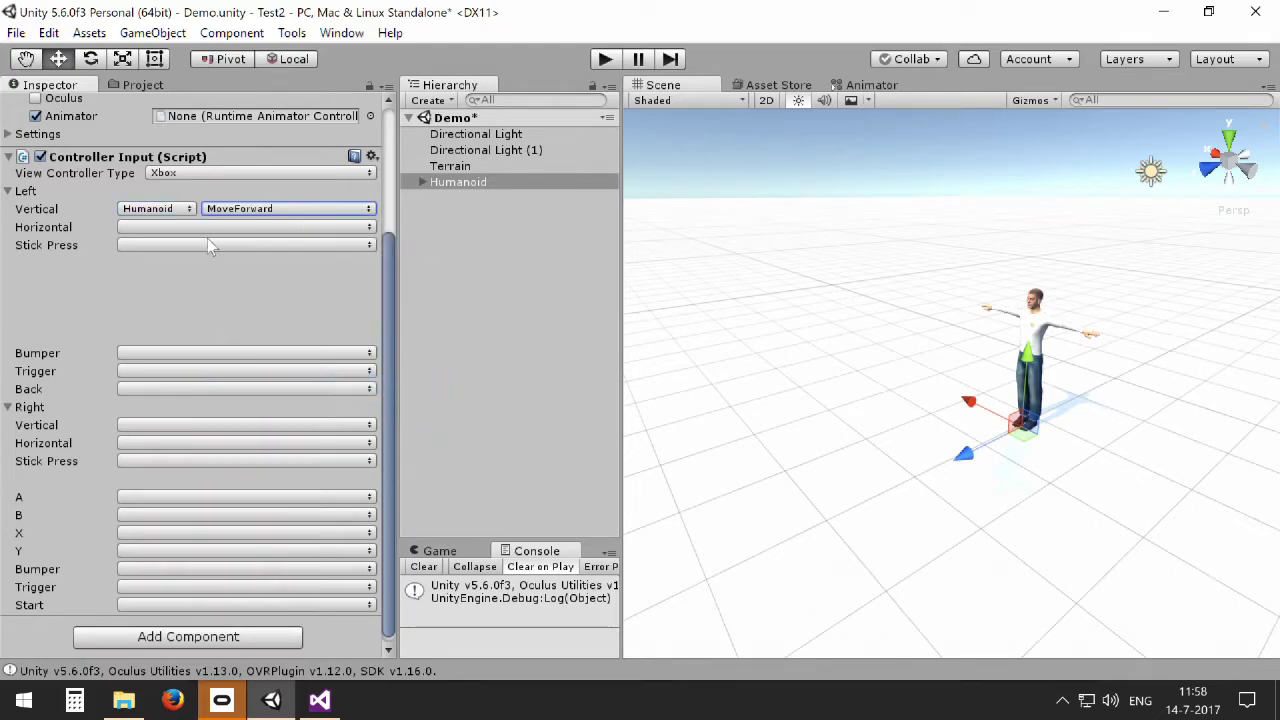
pyautogui.click(155, 228)
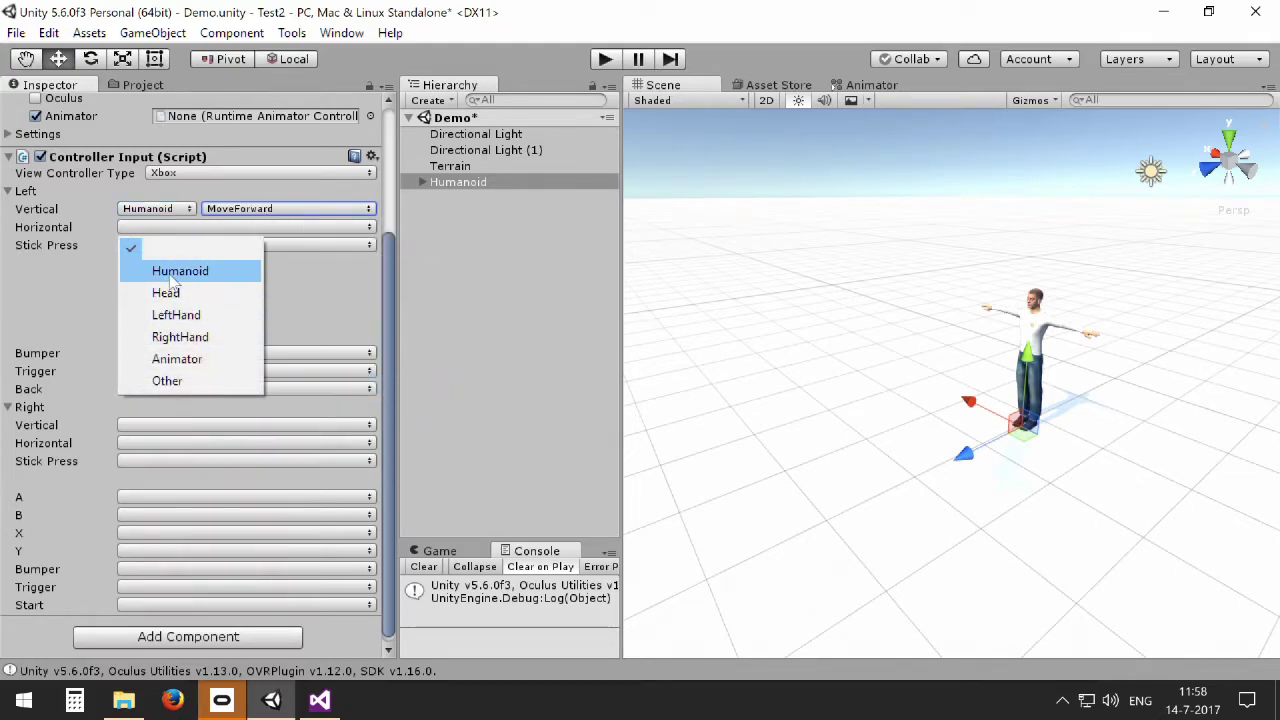
pyautogui.click(160, 270)
pyautogui.click(214, 228)
pyautogui.click(240, 424)
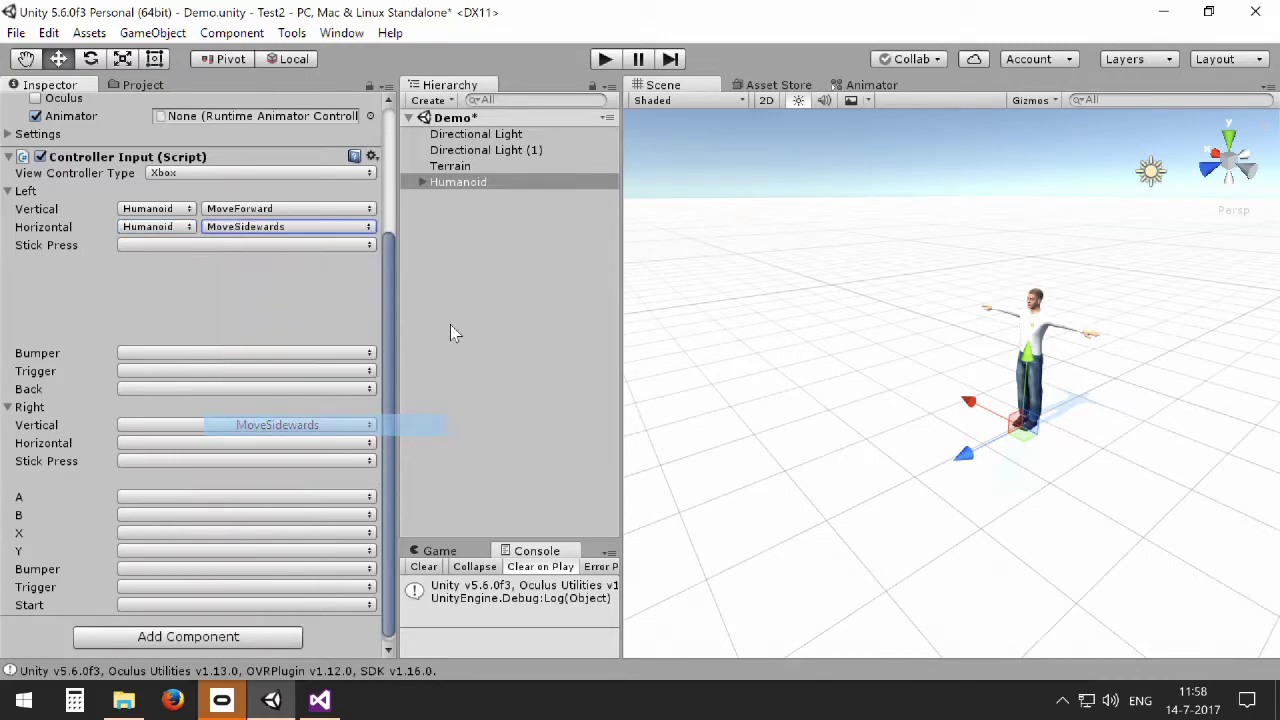
pyautogui.click(605, 59)
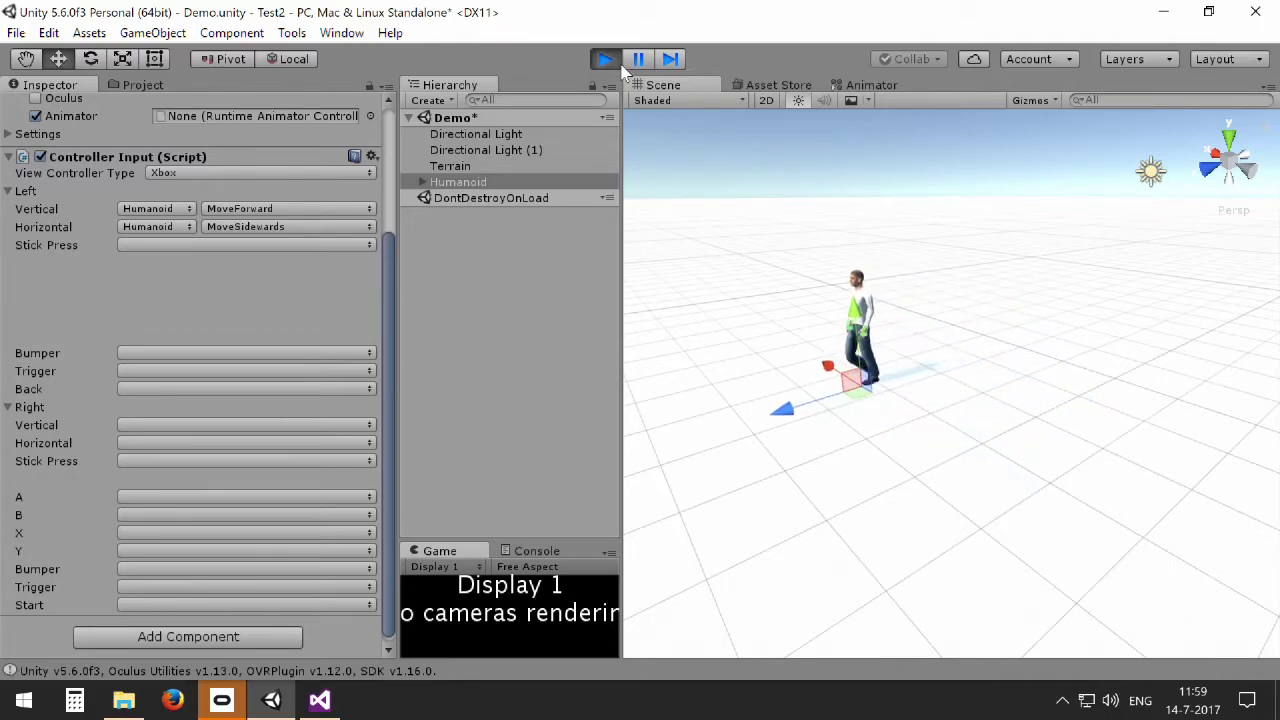
pyautogui.click(605, 59)
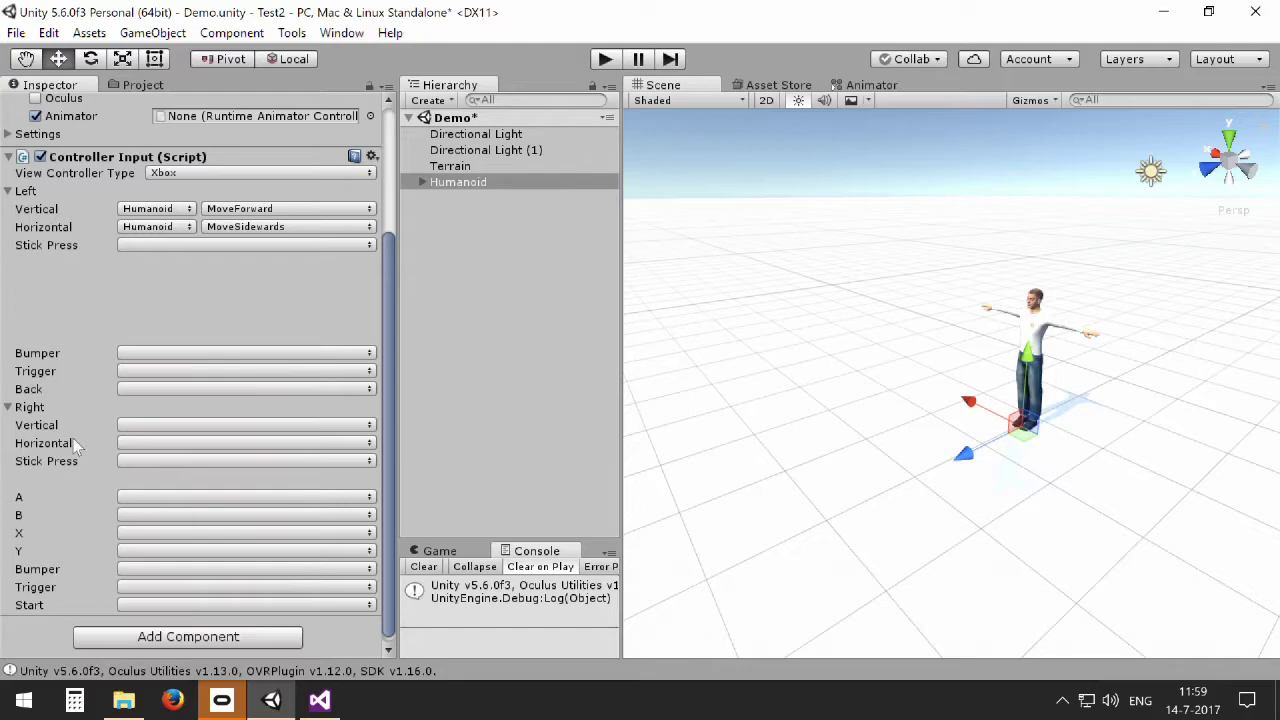
# Step: Set Right Horizontal to Humanoid > Rotate and test the avatar turning in Play mode
pyautogui.click(133, 446)
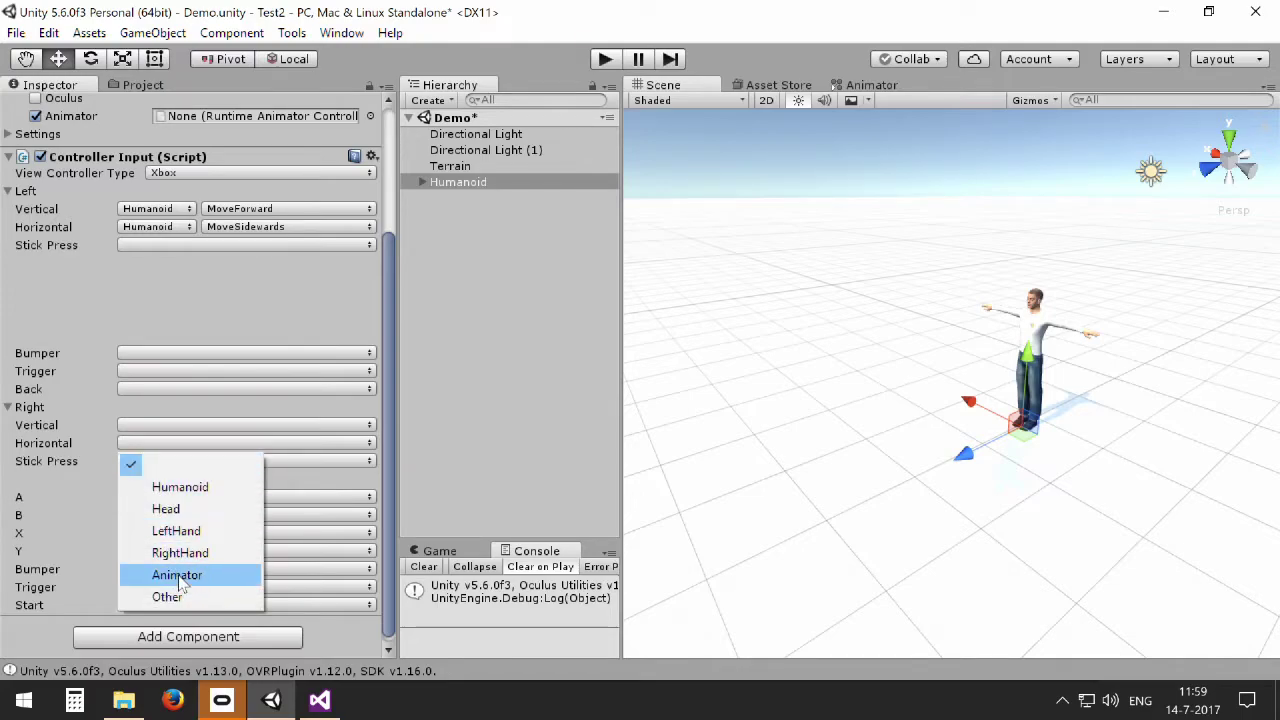
pyautogui.click(184, 489)
pyautogui.click(214, 446)
pyautogui.click(255, 499)
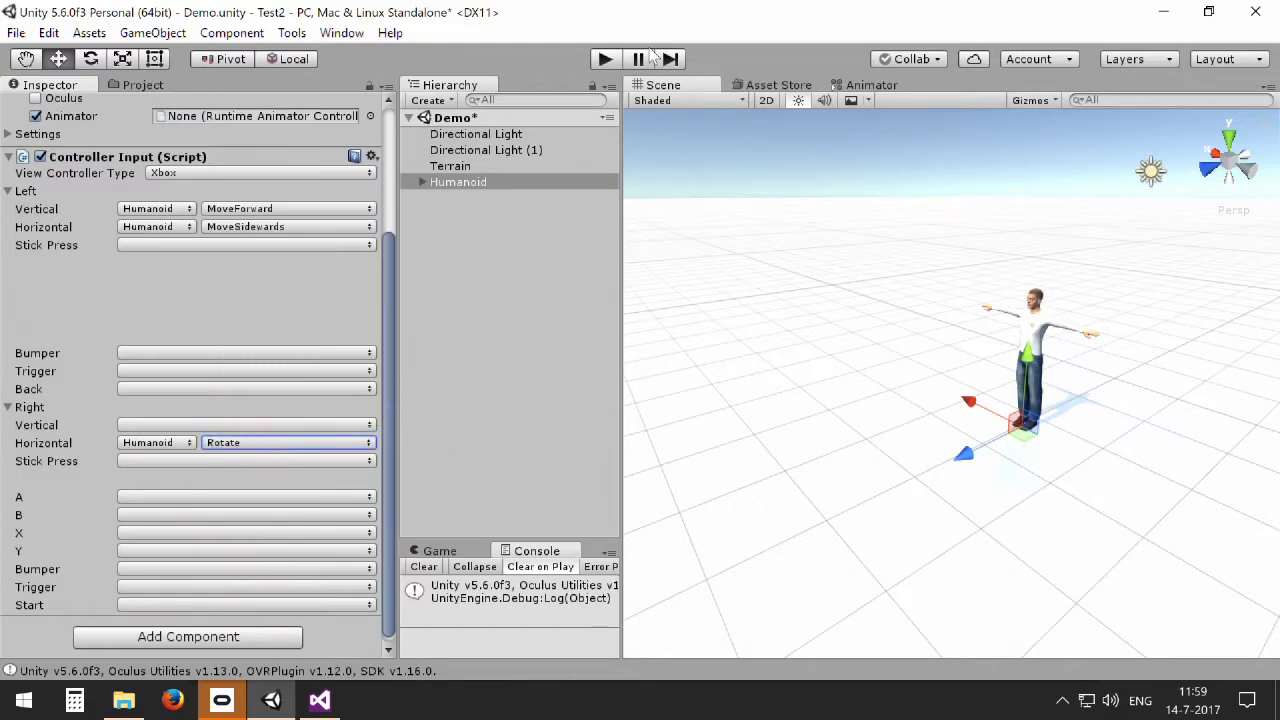
pyautogui.click(610, 60)
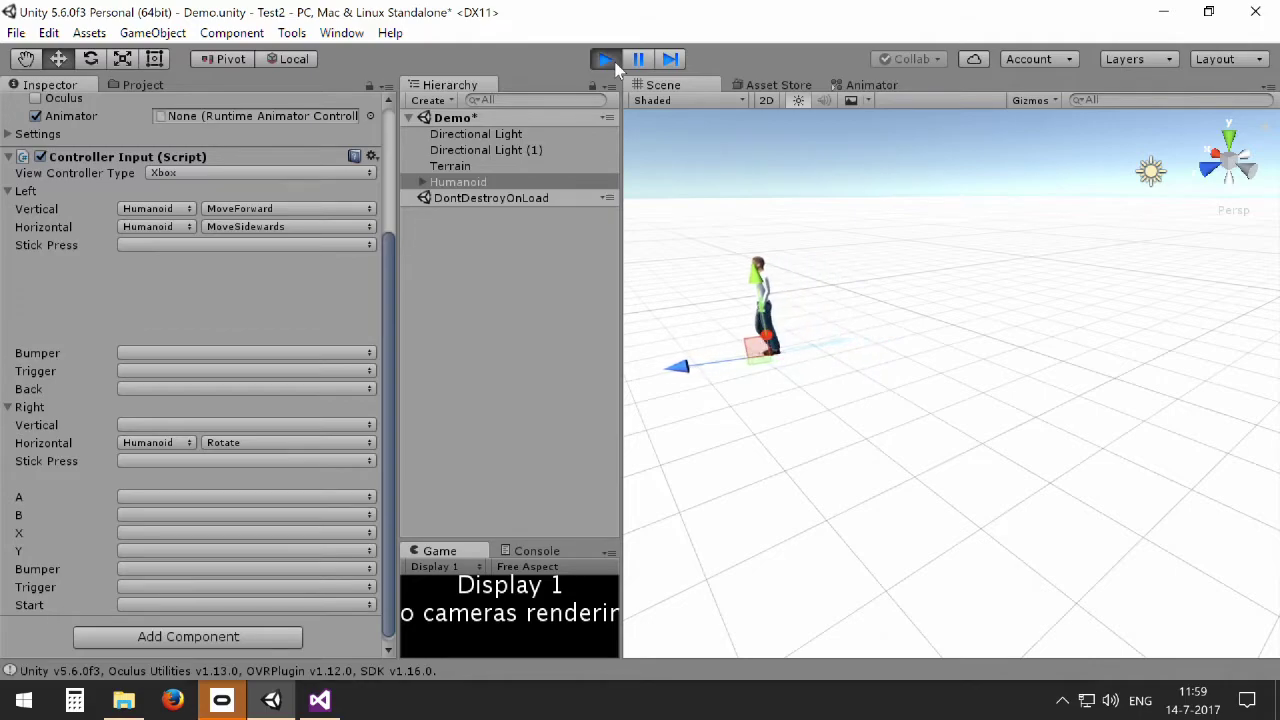
pyautogui.click(616, 64)
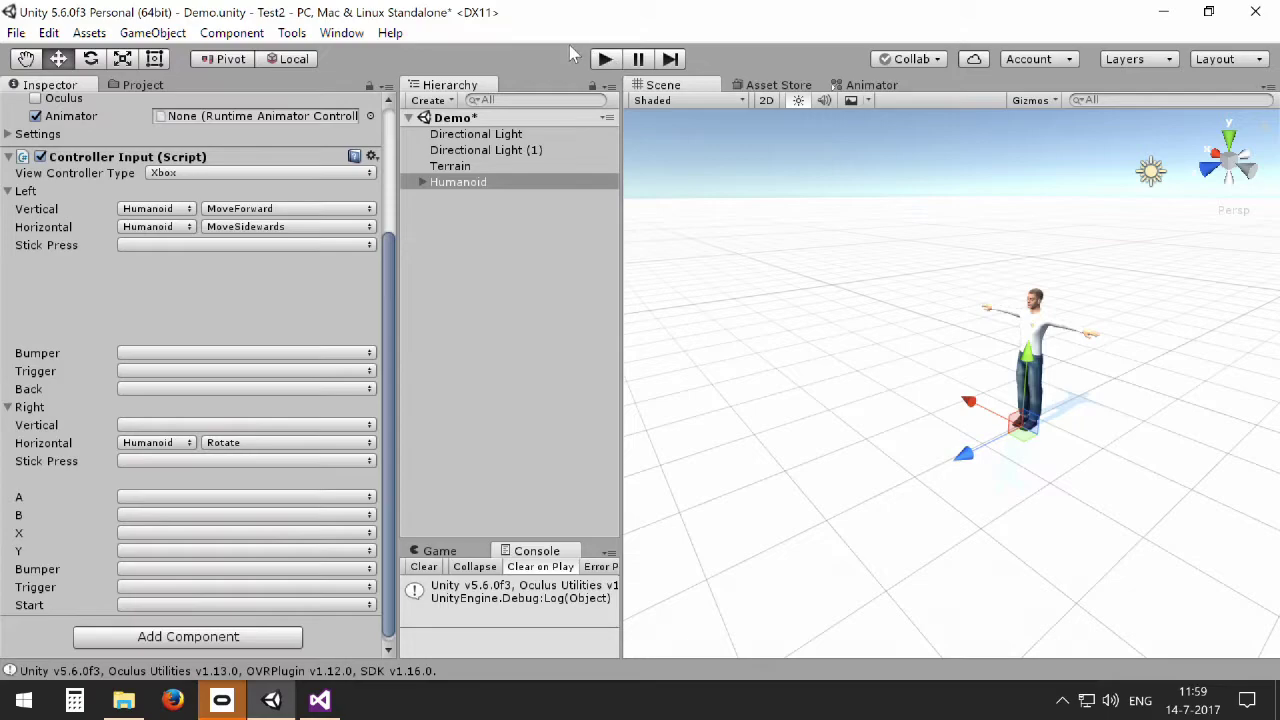
# Step: Map Right Vertical to Head RotationX and Right Horizontal to Head RotationY, then test-play
pyautogui.click(148, 426)
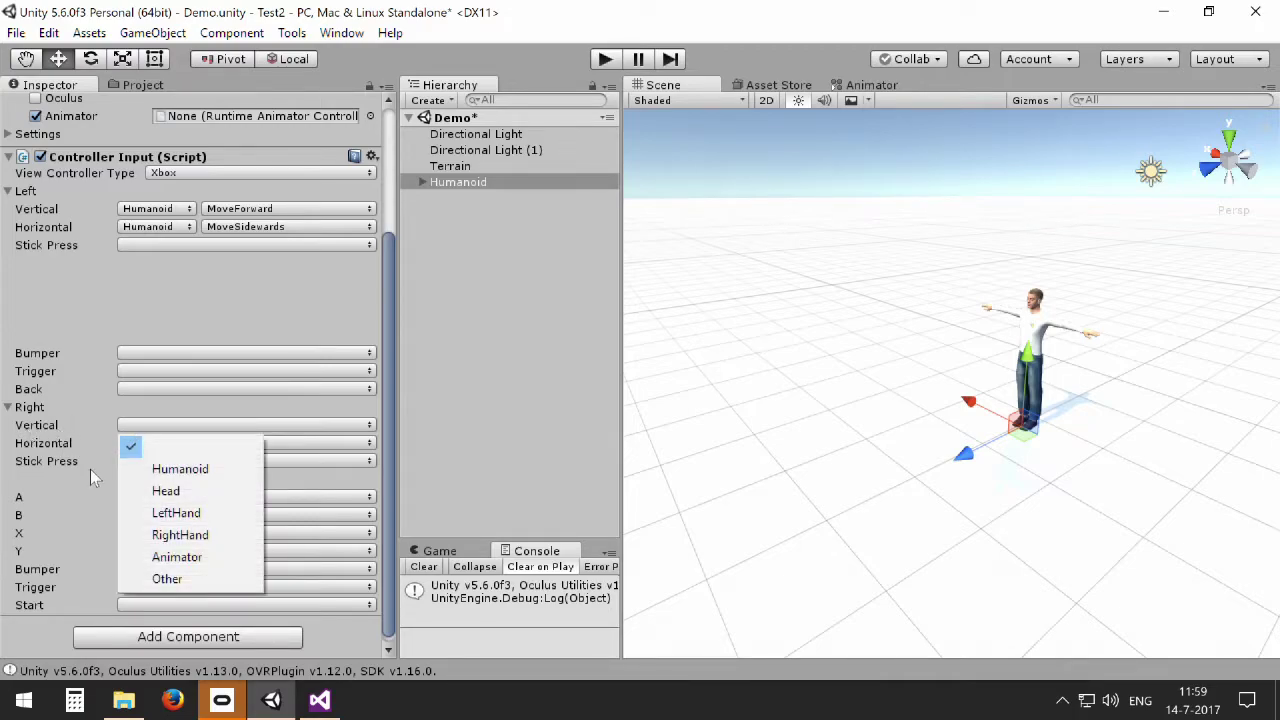
pyautogui.click(157, 495)
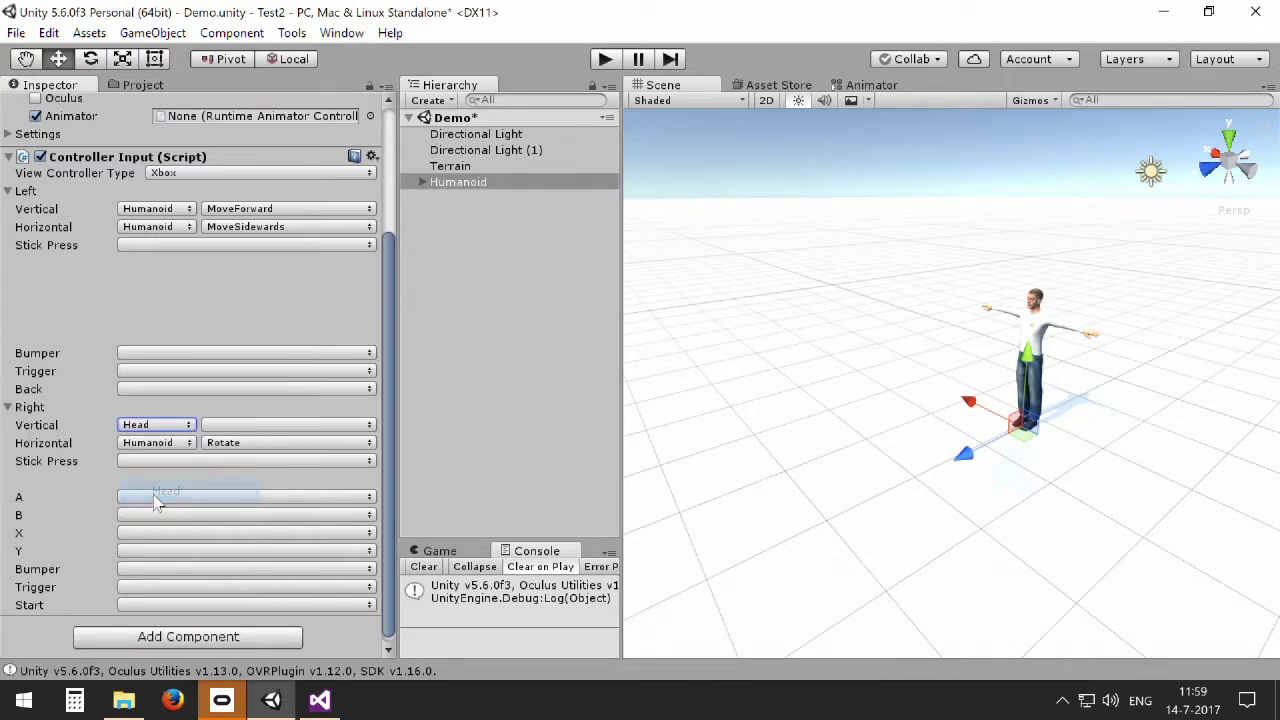
pyautogui.click(266, 429)
pyautogui.click(261, 468)
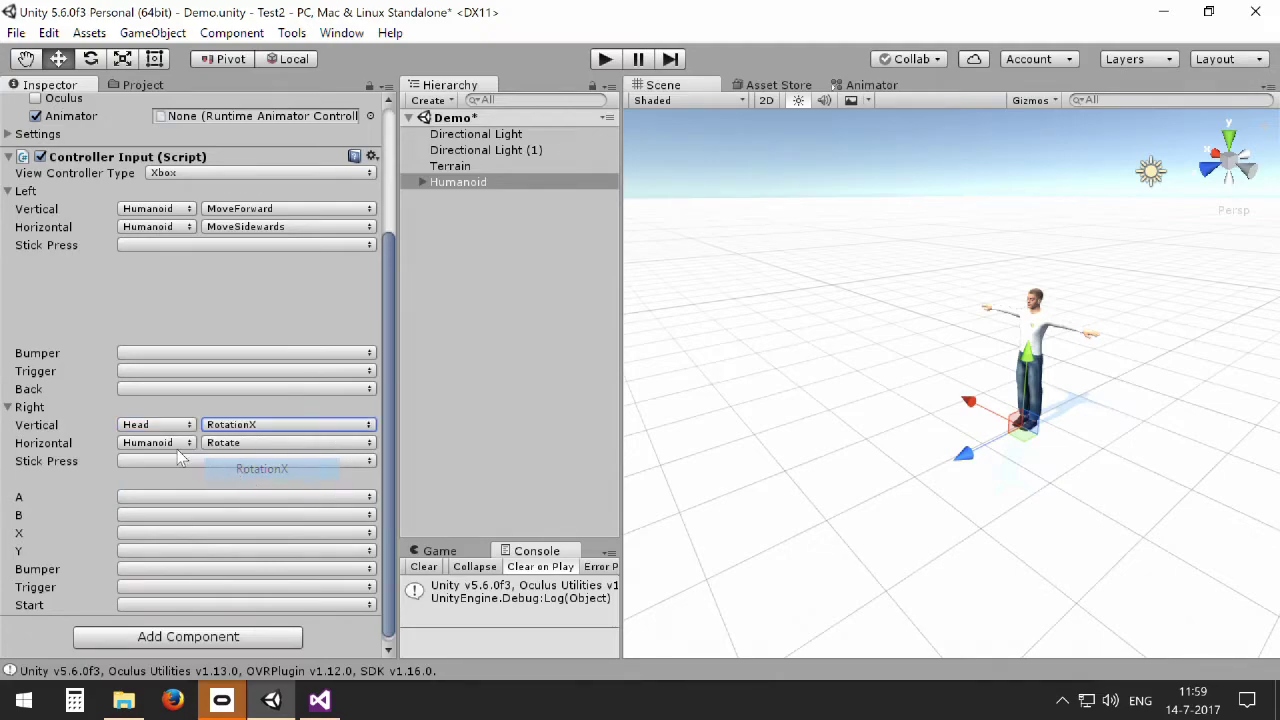
pyautogui.click(155, 443)
pyautogui.click(166, 509)
pyautogui.click(240, 445)
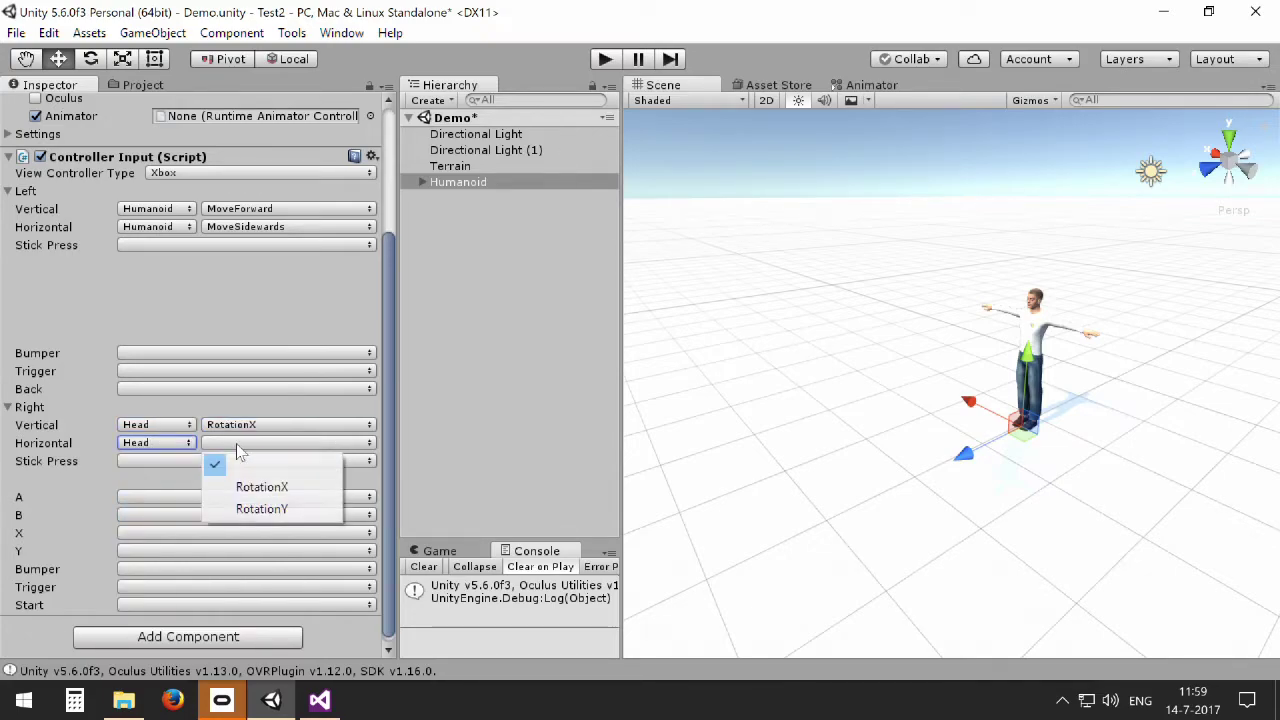
pyautogui.click(261, 509)
pyautogui.click(612, 61)
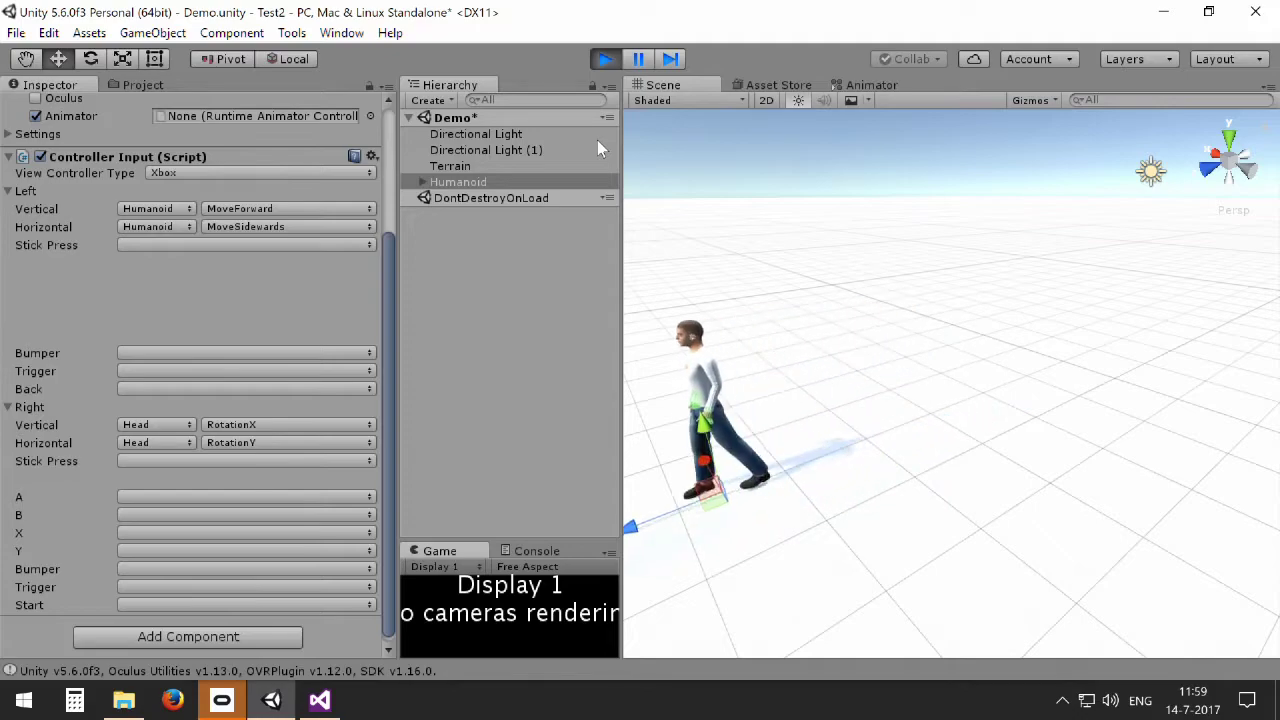
pyautogui.click(606, 60)
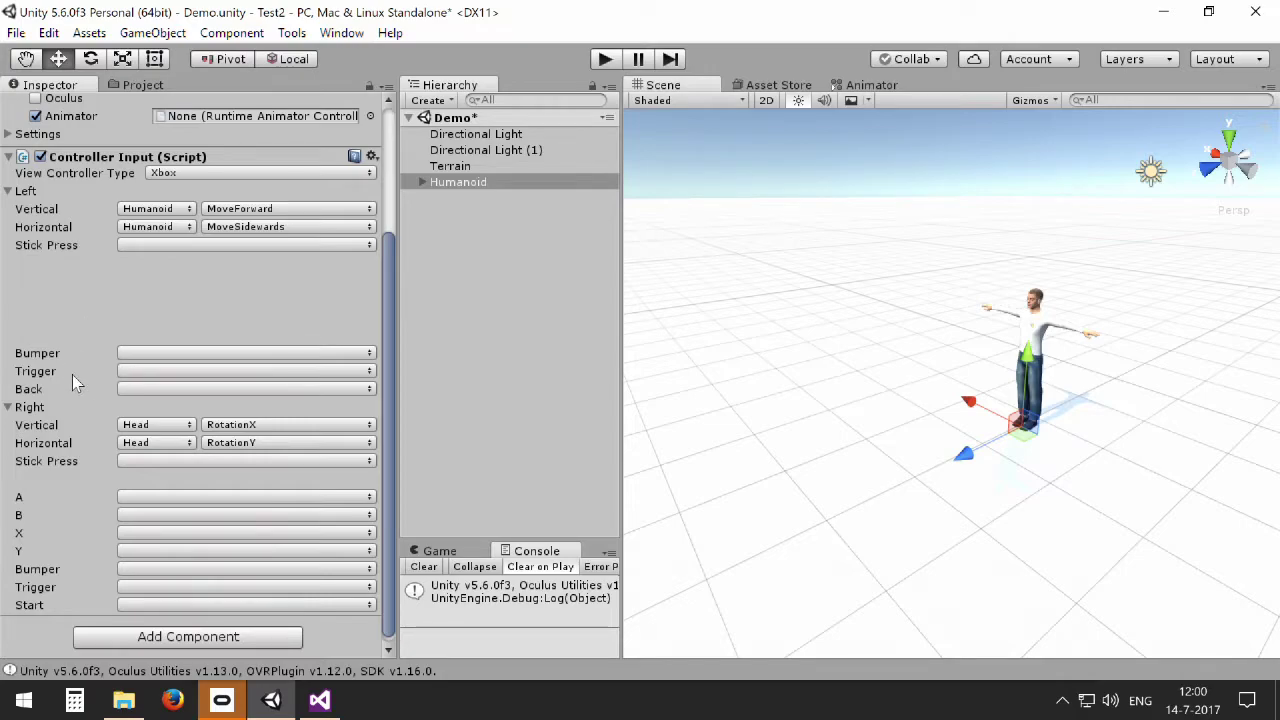
# Step: Set Left Trigger to LeftHand > SetHandPose > Closed
pyautogui.click(156, 372)
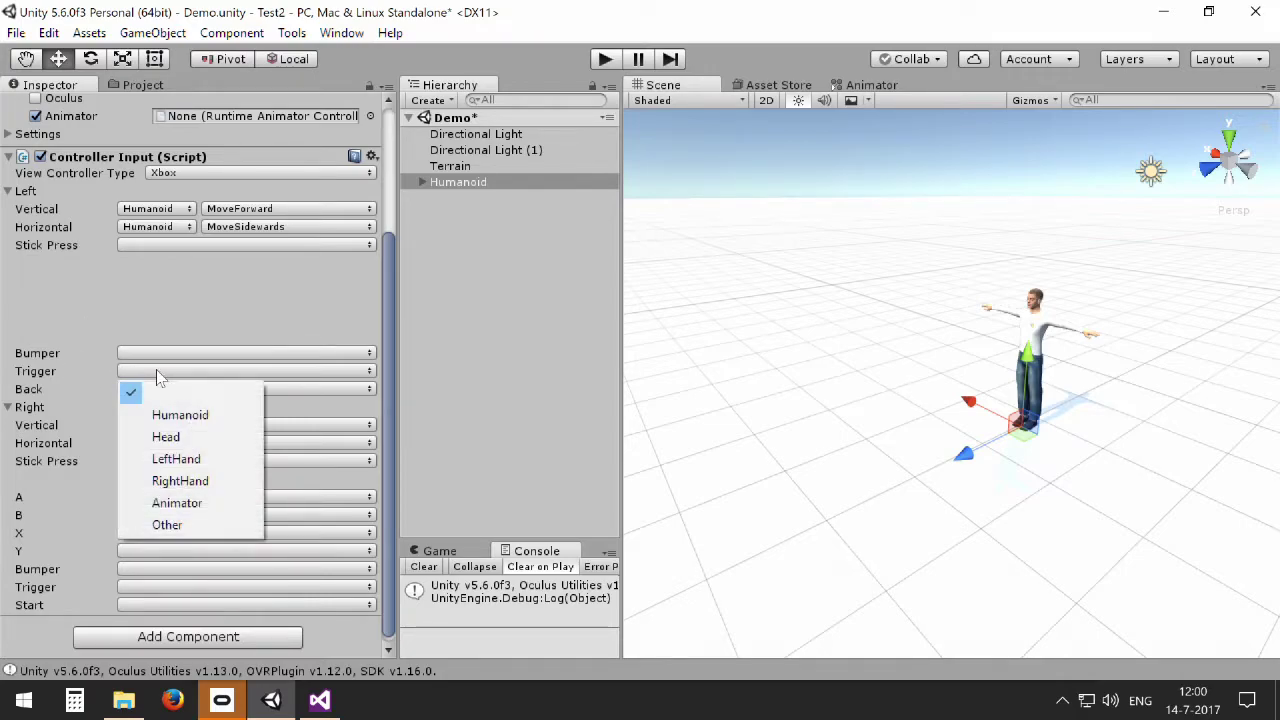
pyautogui.click(170, 460)
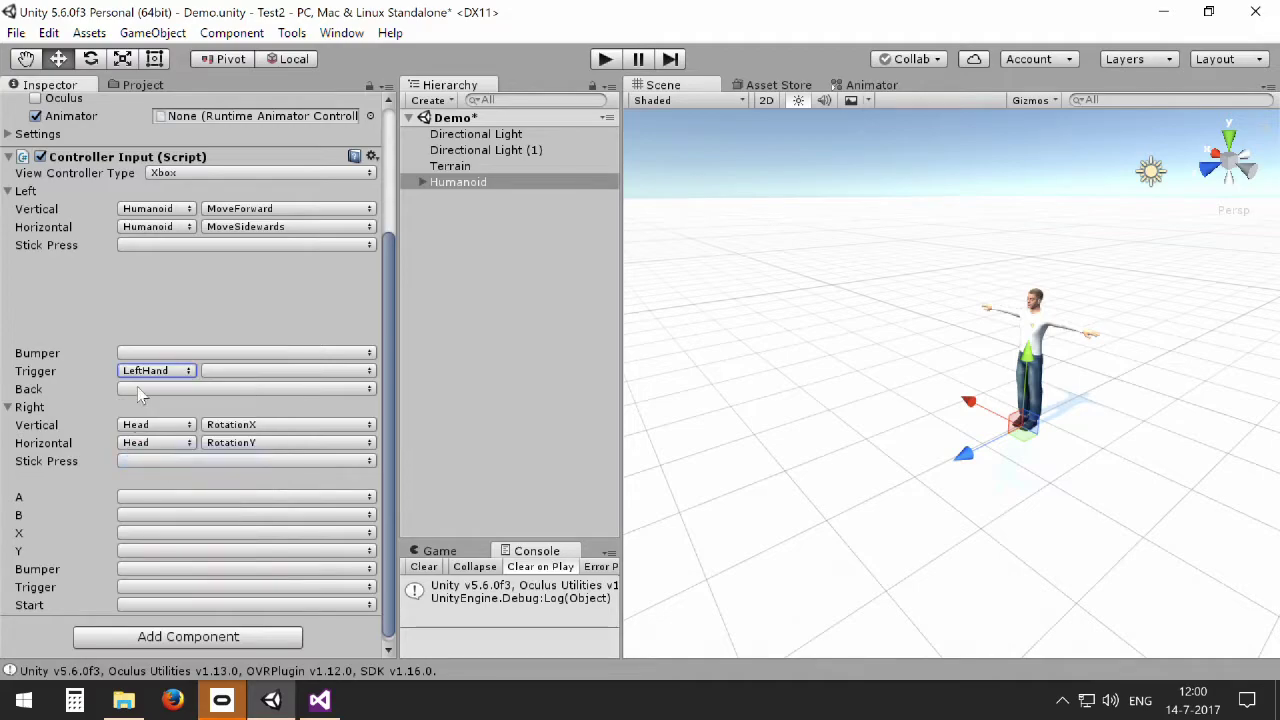
pyautogui.click(233, 373)
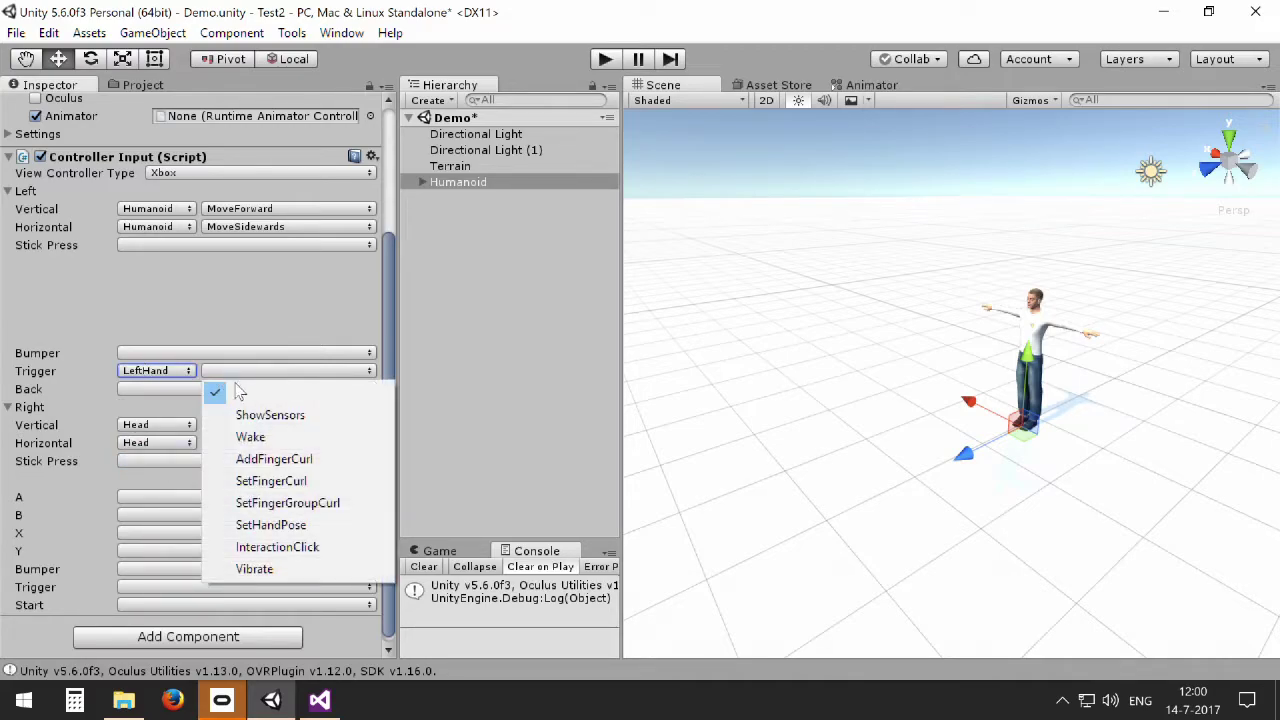
pyautogui.click(252, 526)
pyautogui.click(331, 375)
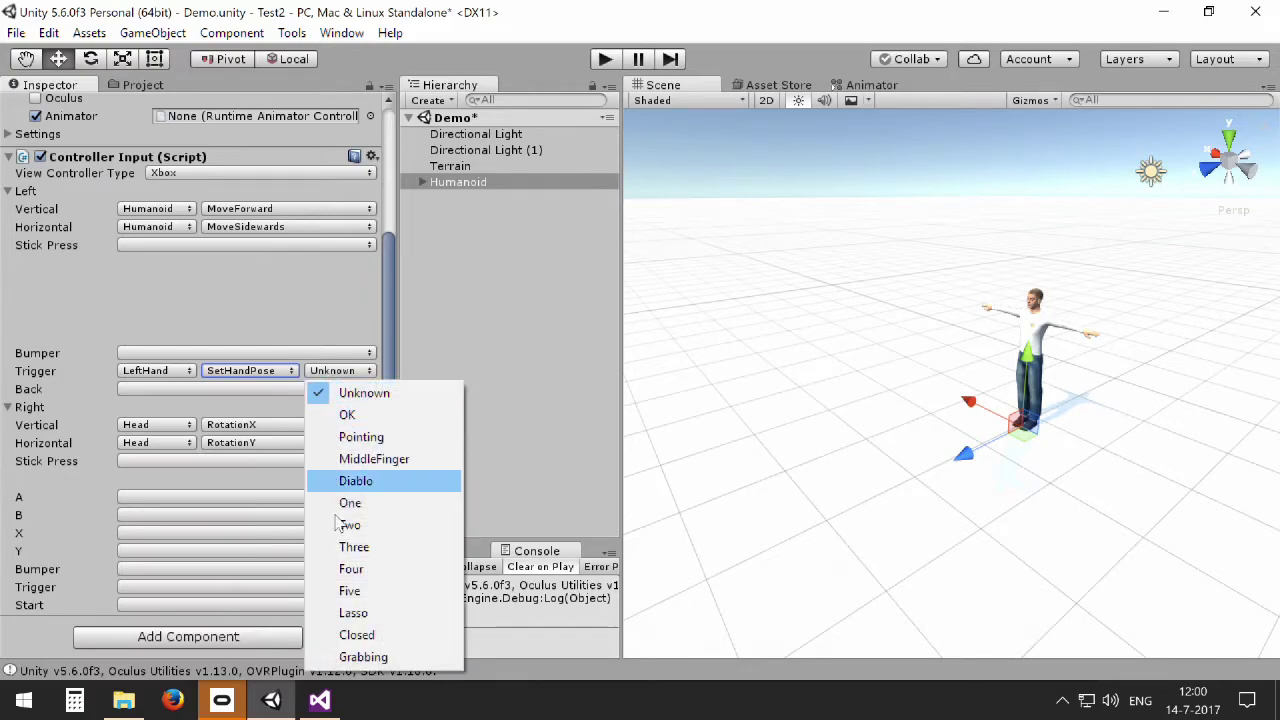
pyautogui.click(350, 636)
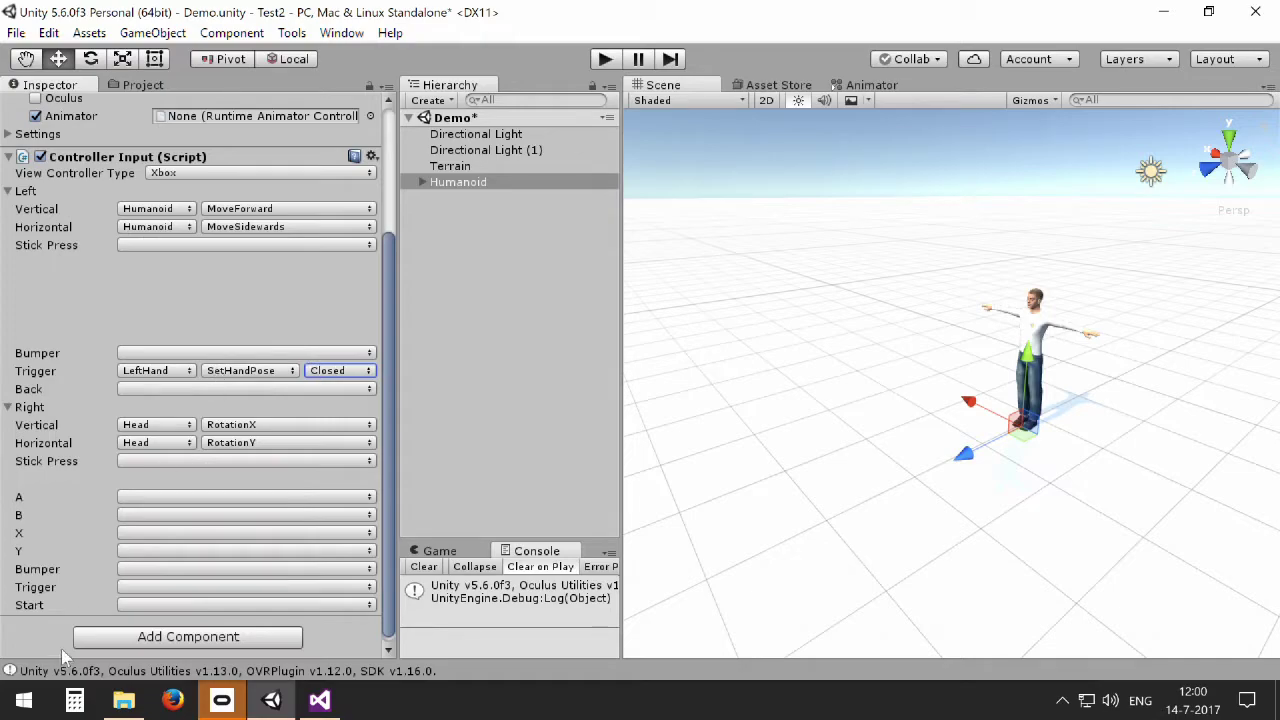
# Step: Set Right Trigger to RightHand > SetHandPose > Closed and test both triggers in Play mode
pyautogui.click(148, 591)
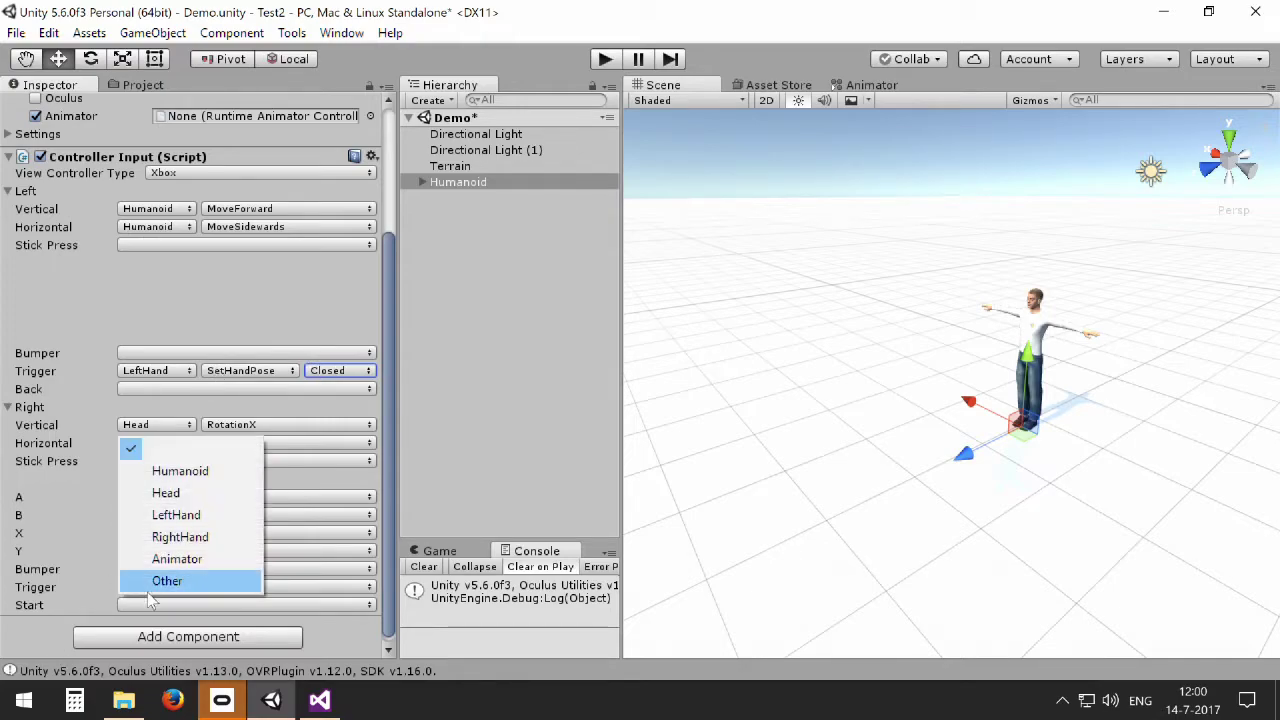
pyautogui.click(178, 537)
pyautogui.click(204, 587)
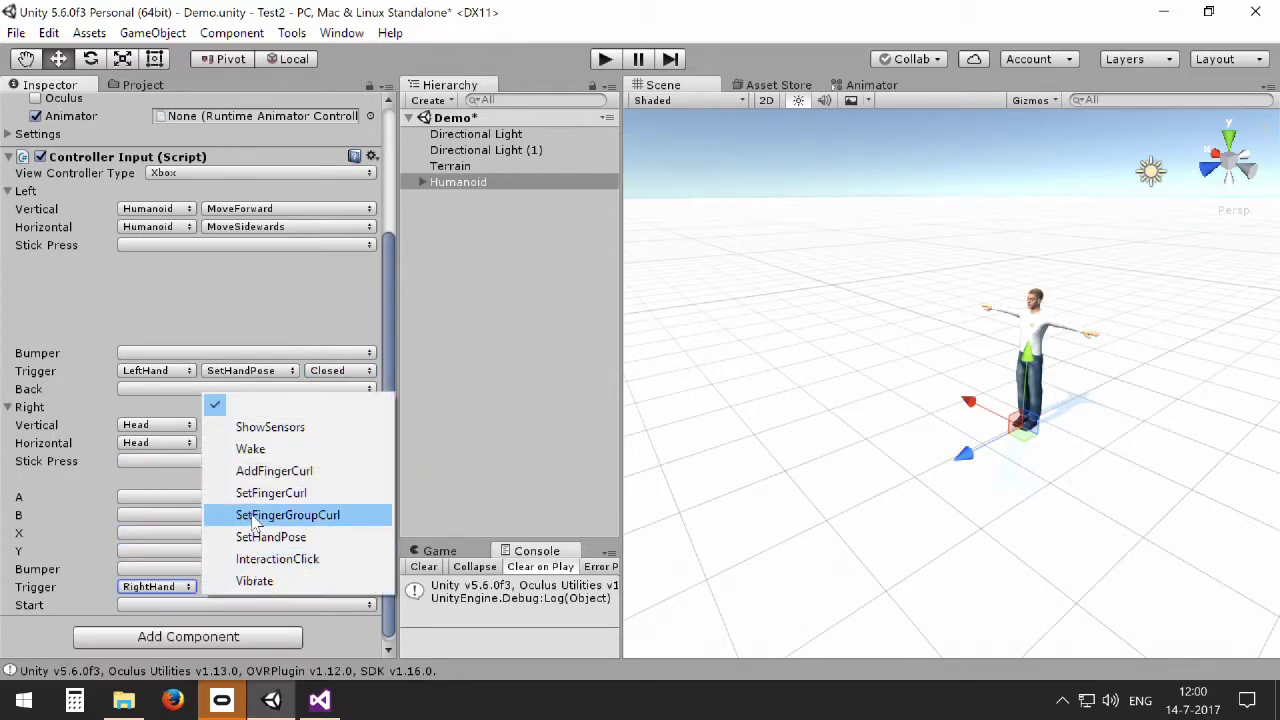
pyautogui.click(258, 537)
pyautogui.click(345, 590)
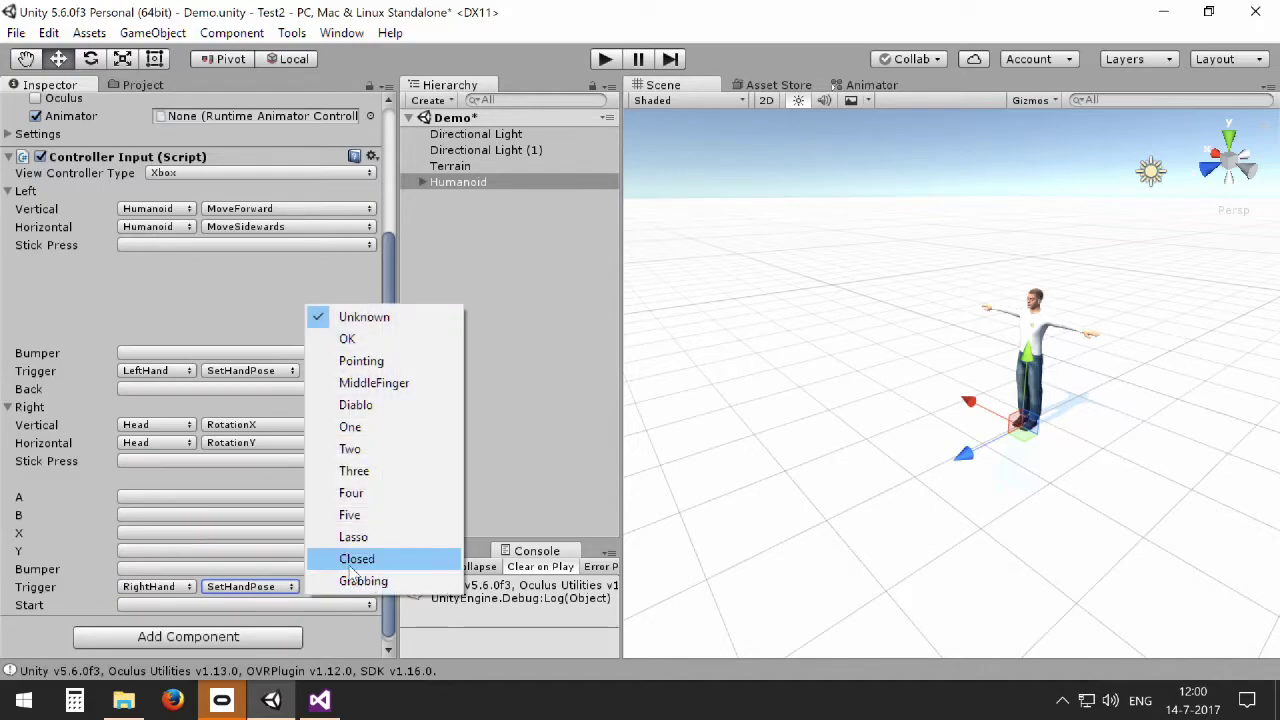
pyautogui.click(356, 559)
pyautogui.click(604, 59)
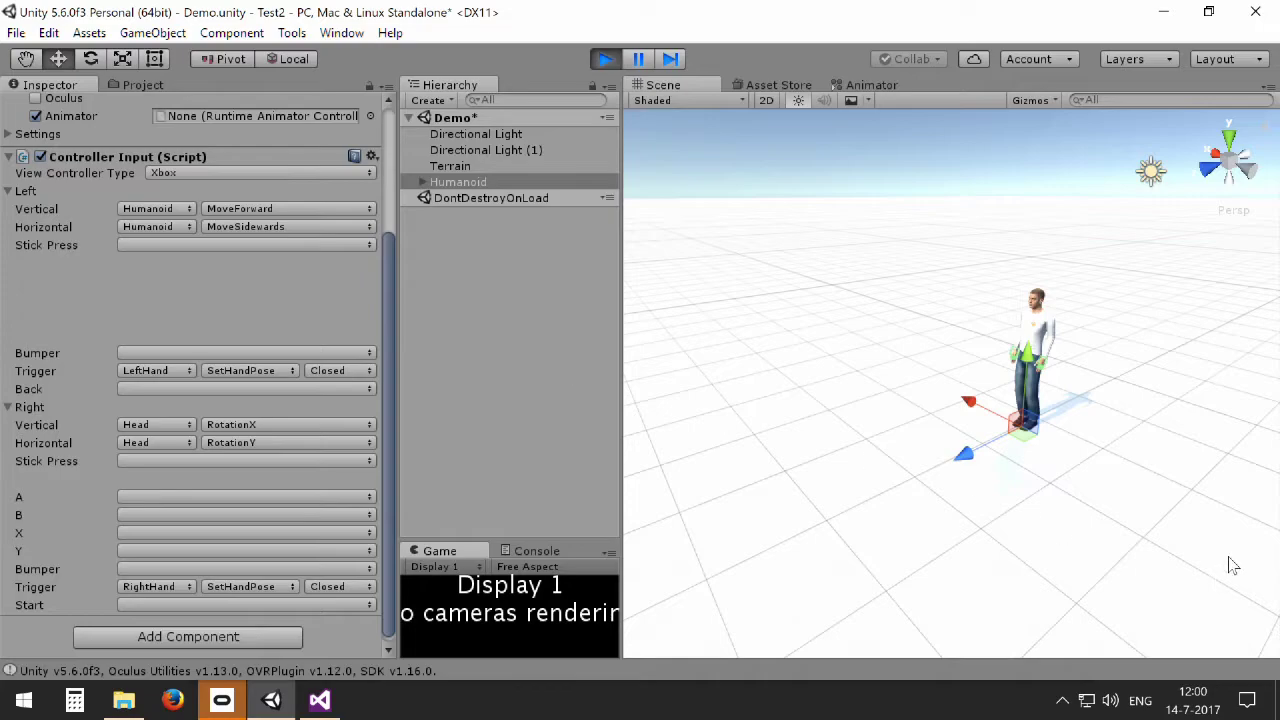
pyautogui.scroll(3, 1150, 408)
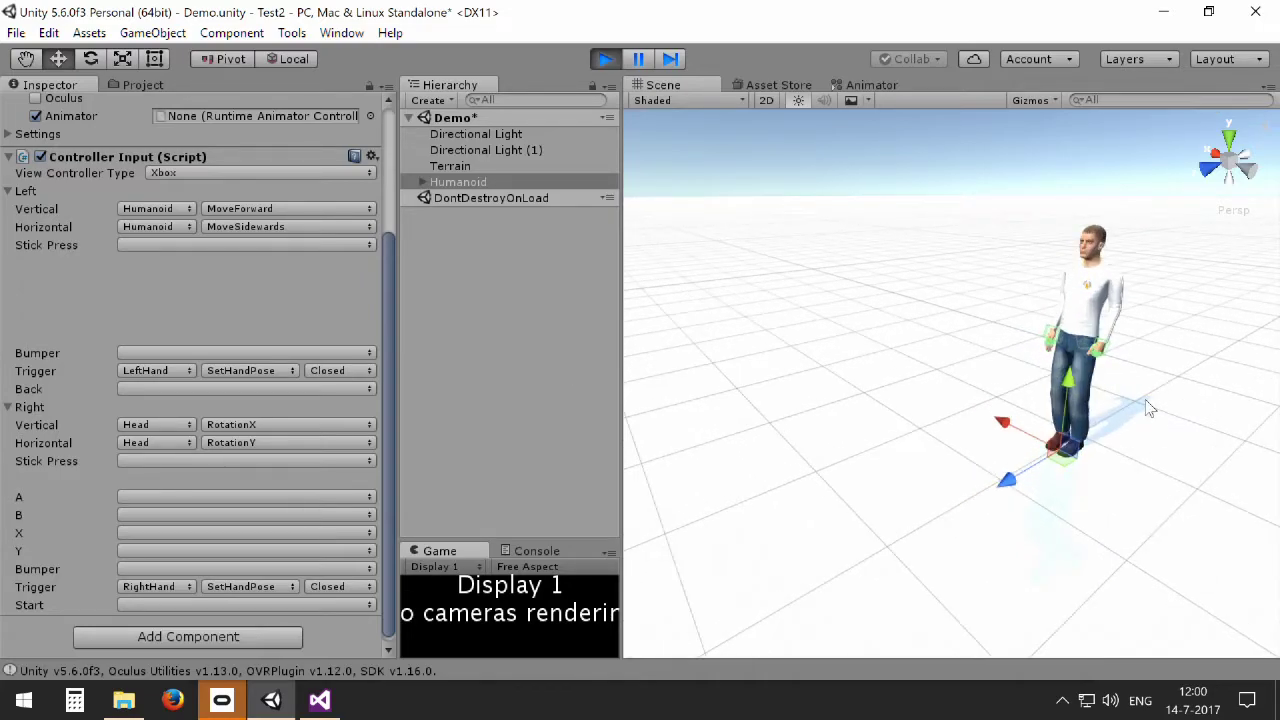
pyautogui.click(605, 59)
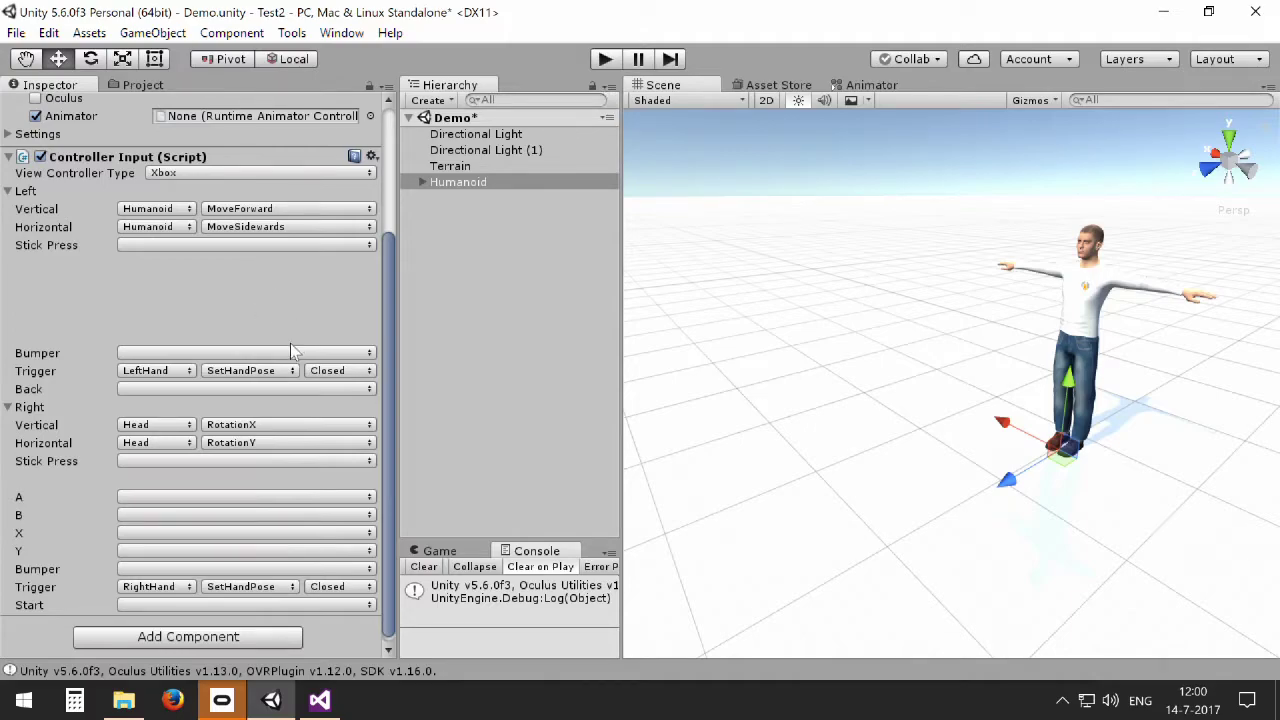
# Step: Review the left trigger's hand actions, then open the Humanoid Control reference documentation
pyautogui.click(225, 372)
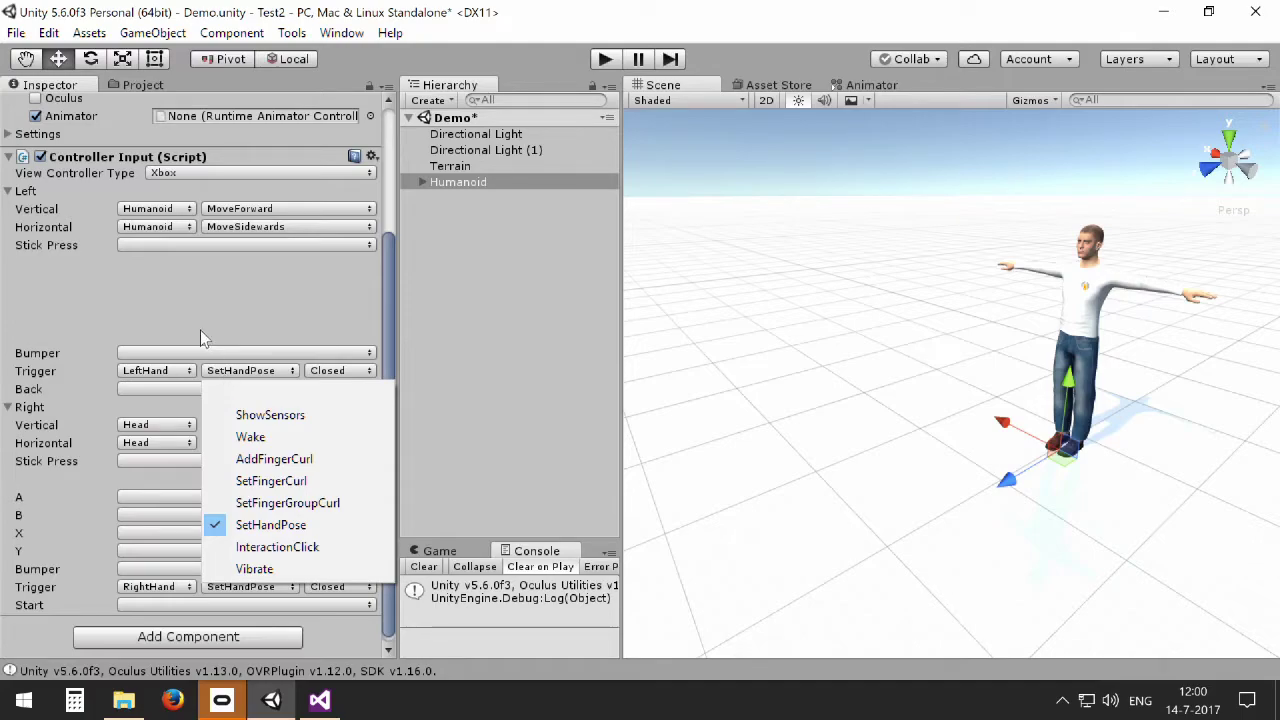
pyautogui.click(386, 260)
pyautogui.moveTo(386, 258); pyautogui.dragTo(388, 140)
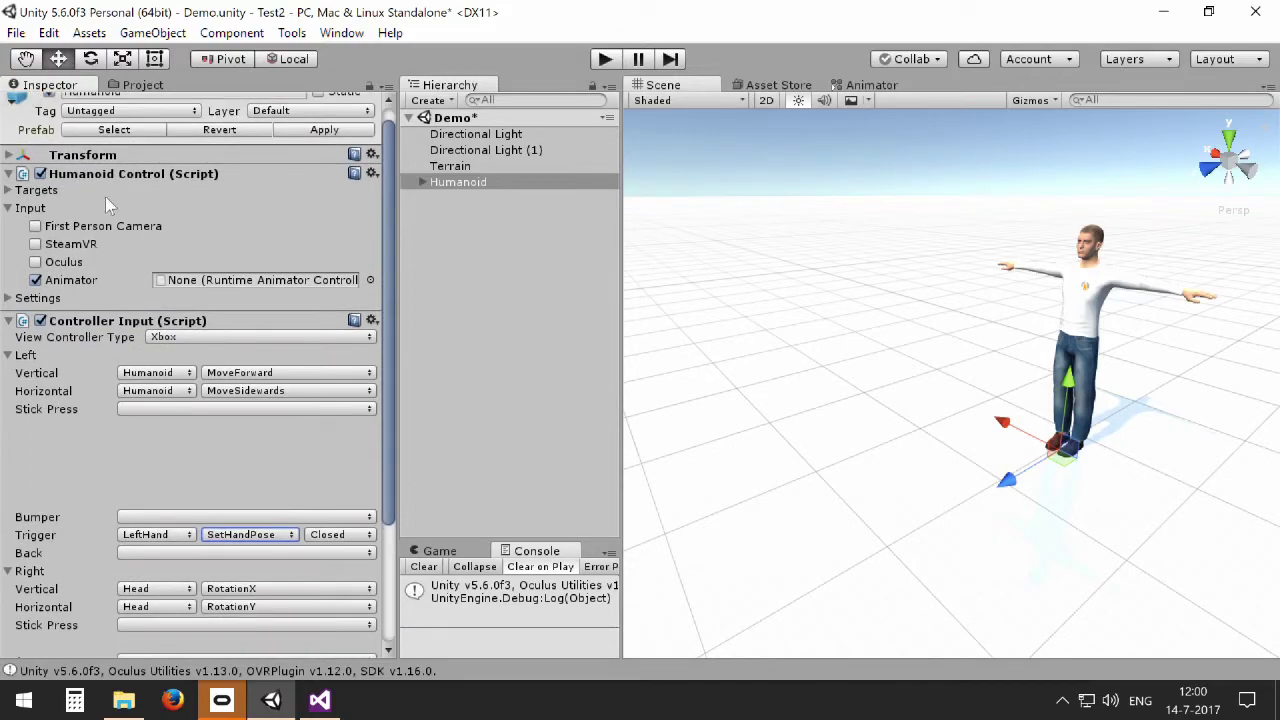
pyautogui.click(355, 174)
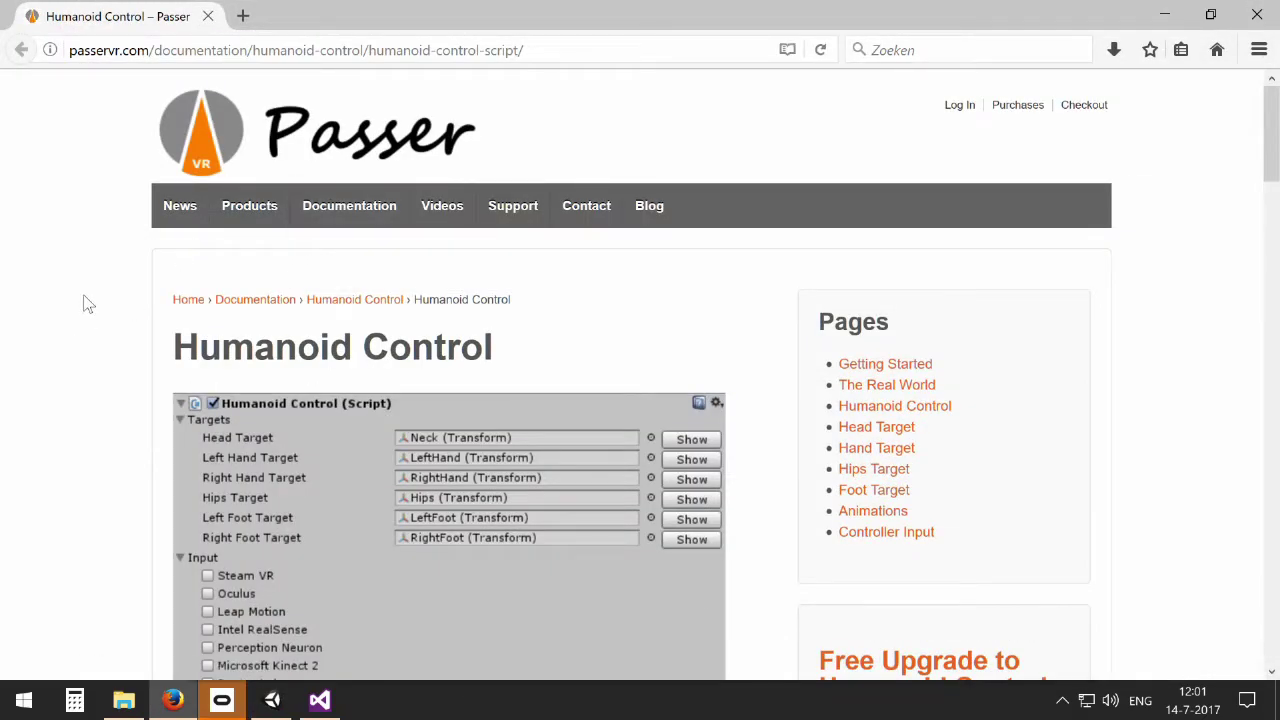
# Step: Read the Humanoid Control documentation down to its Methods table, then return to Unity
pyautogui.scroll(-15, 88, 304)
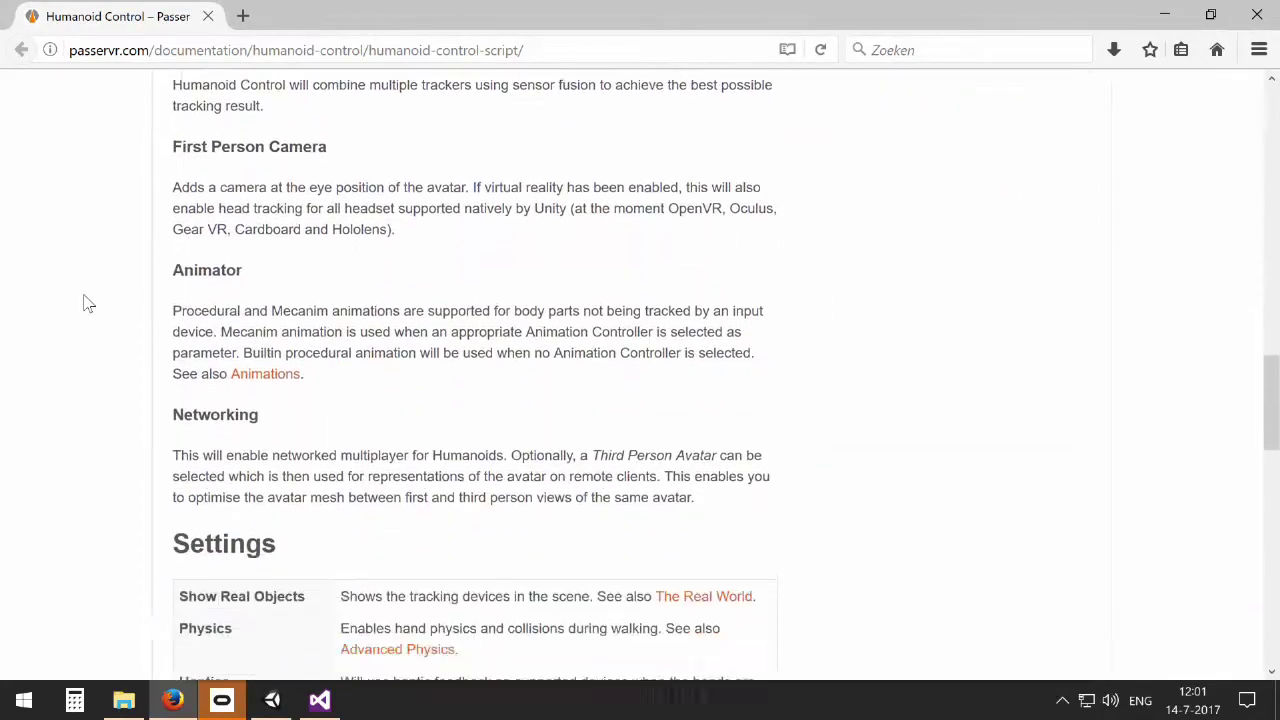
pyautogui.scroll(-12, 88, 304)
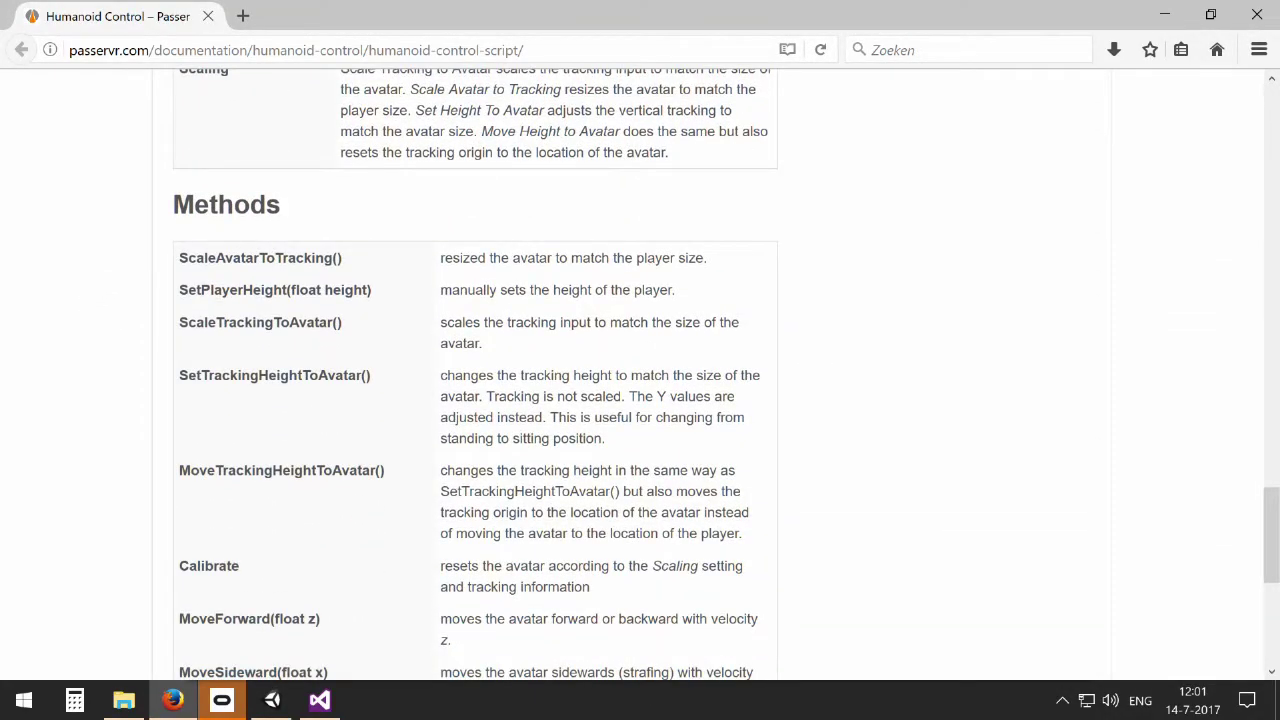
pyautogui.doubleClick(366, 206)
pyautogui.scroll(-4, 157, 277)
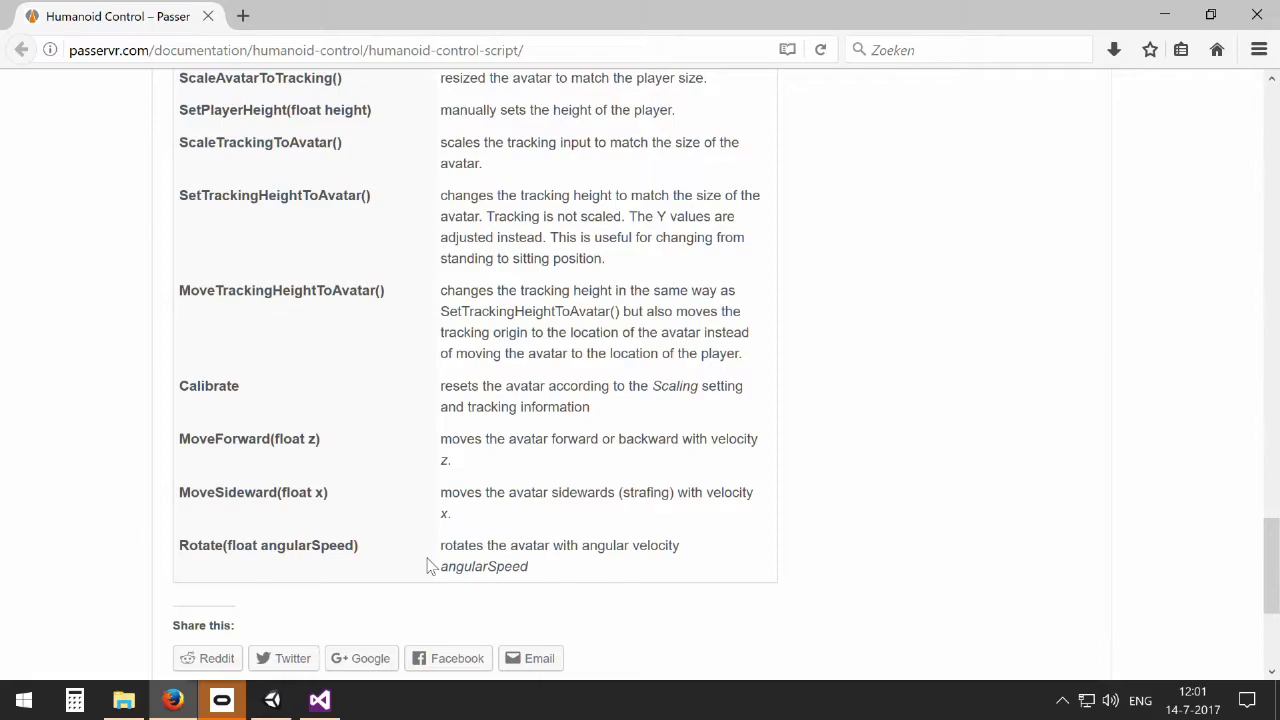
pyautogui.click(272, 700)
pyautogui.scroll(-3, 149, 433)
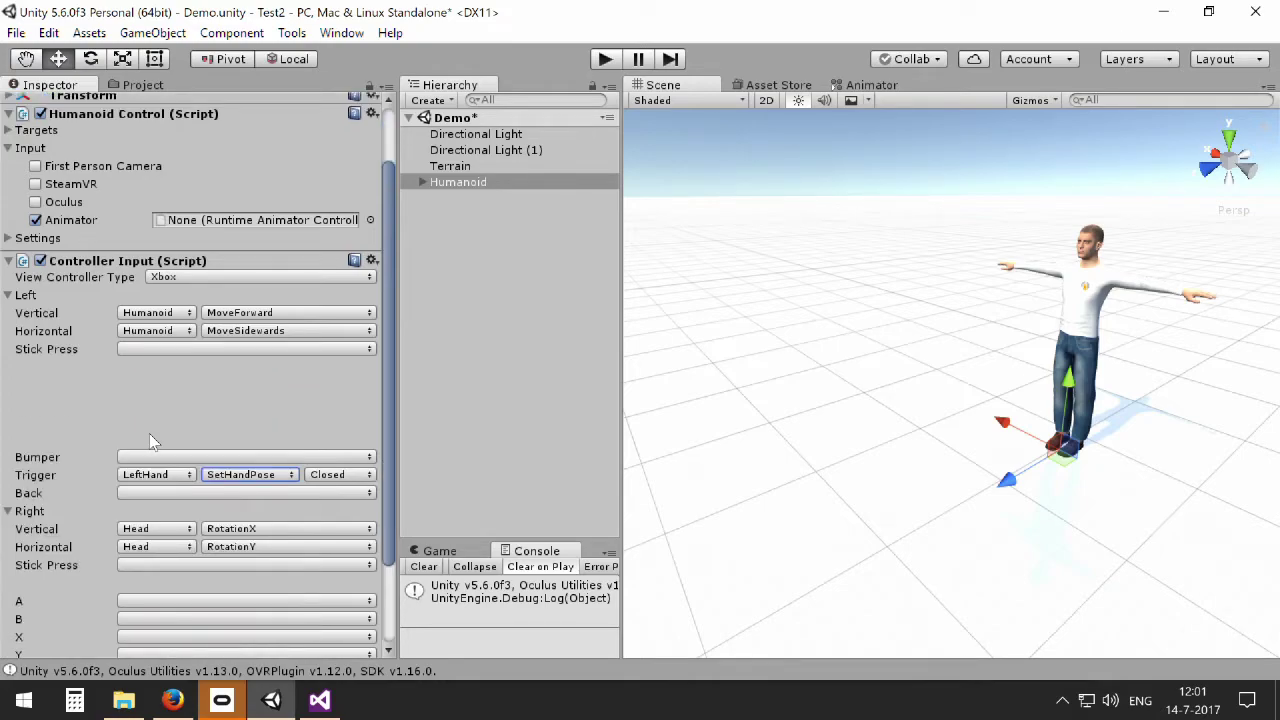
# Step: Set the A button's target to Other and compare the two directional lights' settings
pyautogui.scroll(-5, 71, 424)
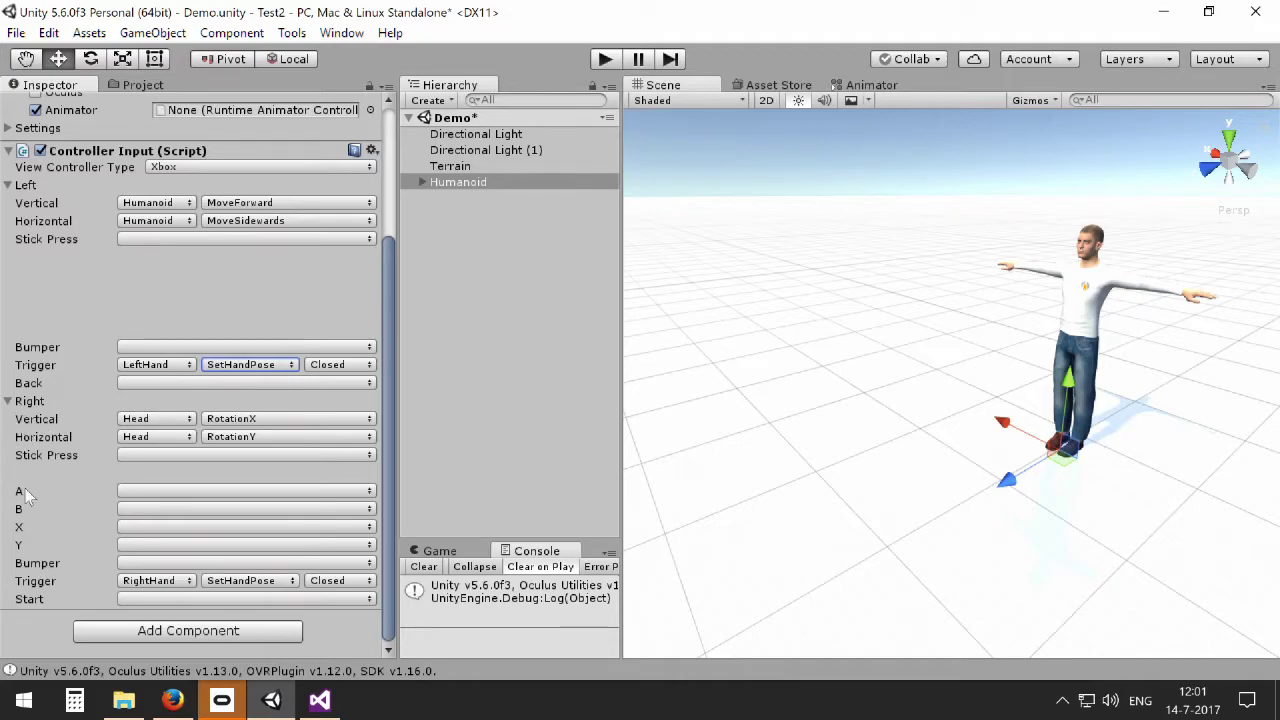
pyautogui.click(137, 491)
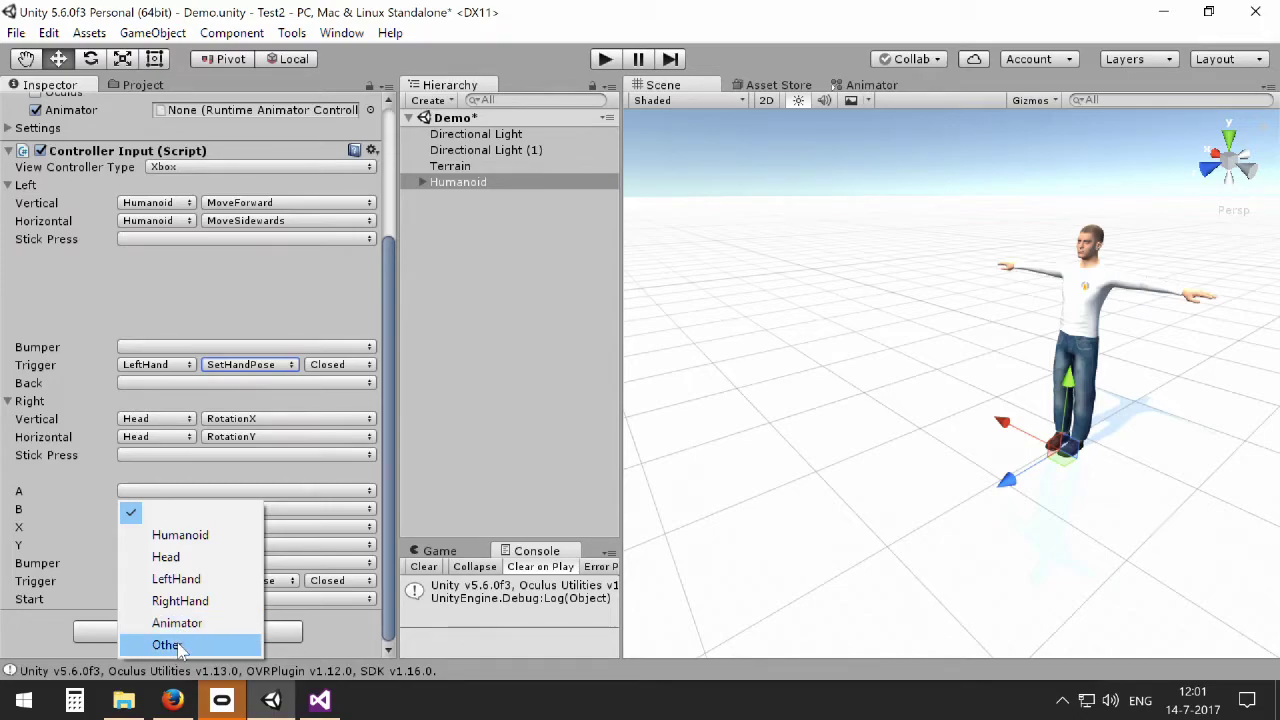
pyautogui.click(170, 645)
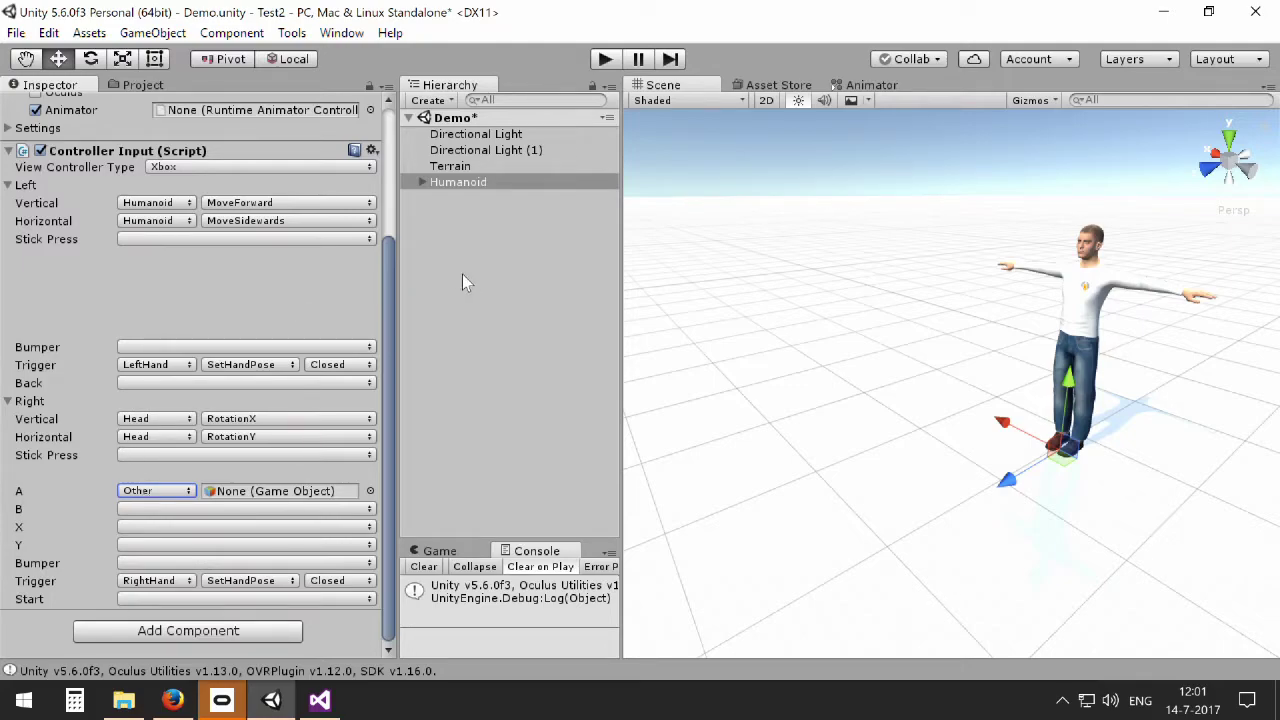
pyautogui.click(500, 150)
pyautogui.click(497, 137)
pyautogui.click(492, 152)
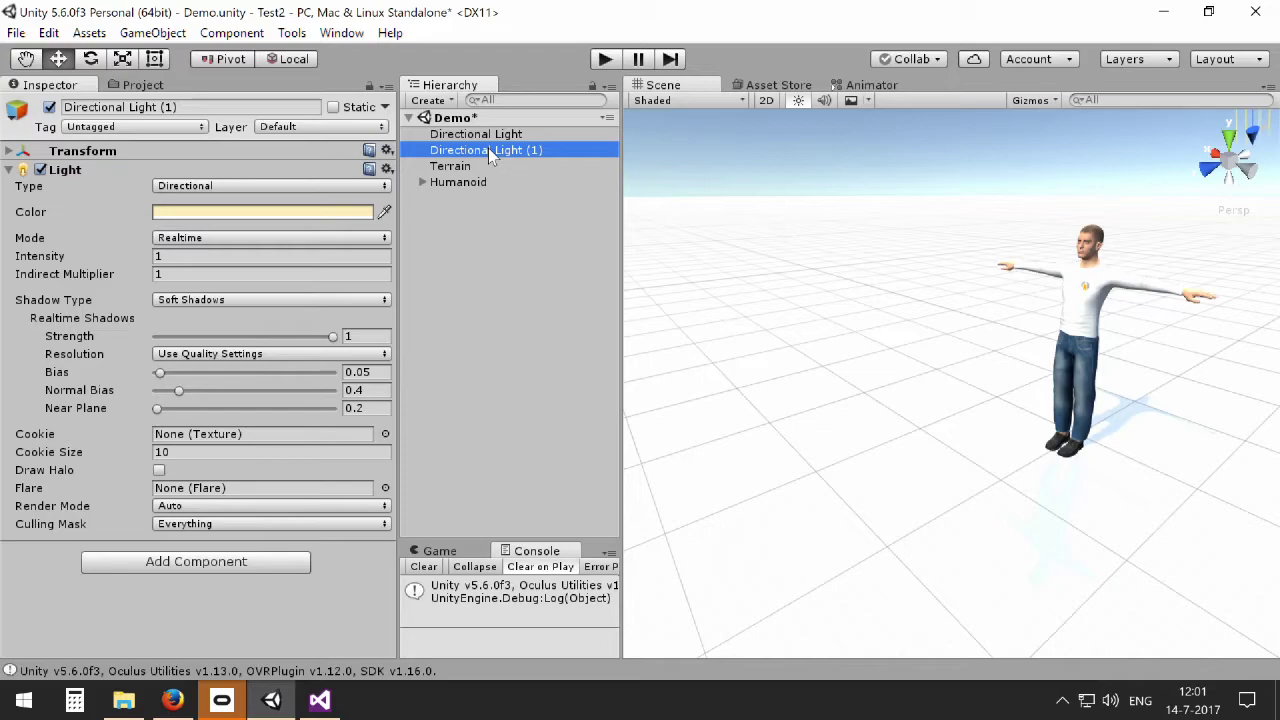
pyautogui.click(452, 182)
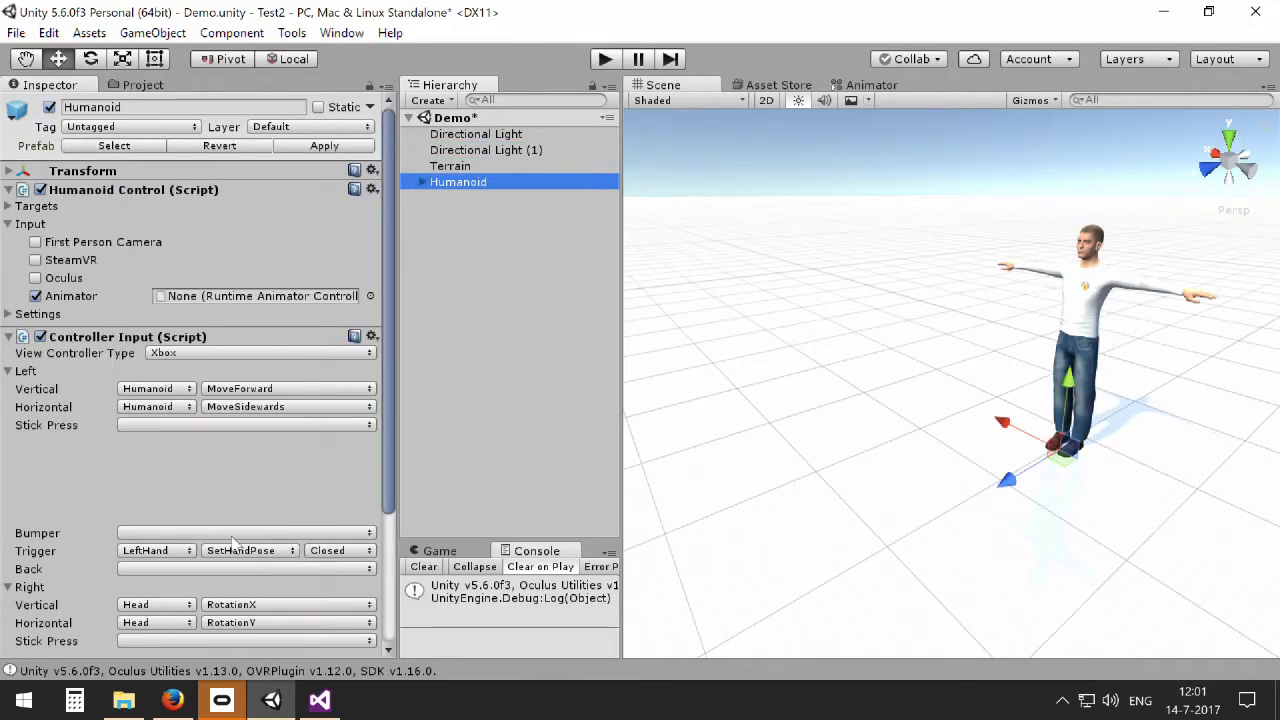
# Step: Assign Directional Light to the A button's object field, keeping function (Light), then select that light
pyautogui.scroll(-3, 186, 531)
pyautogui.scroll(-2, 132, 519)
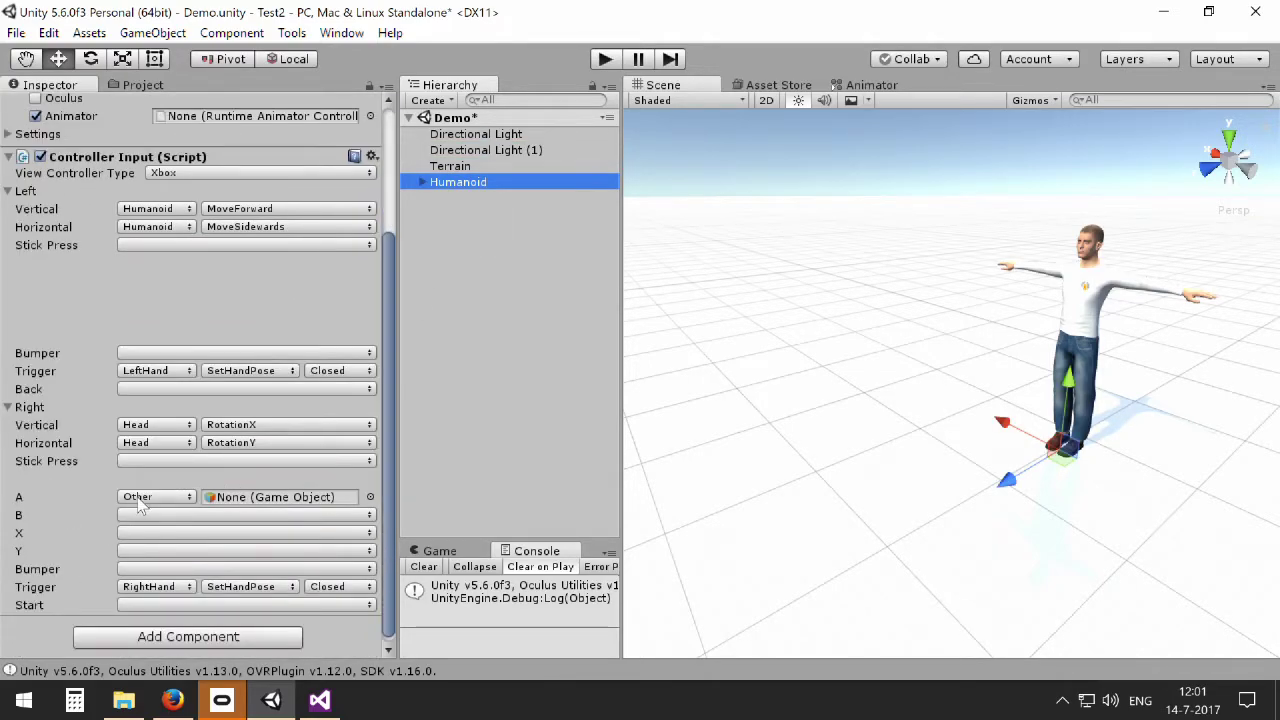
pyautogui.click(140, 497)
pyautogui.click(245, 497)
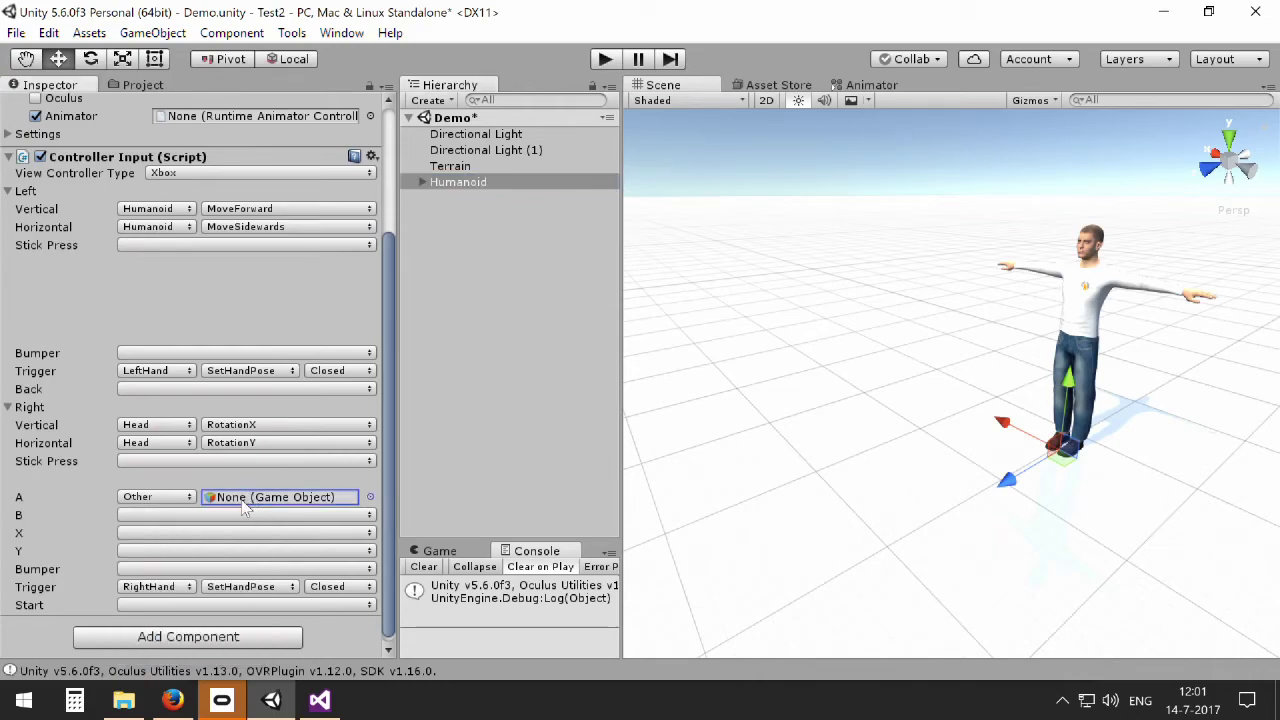
pyautogui.moveTo(476, 134); pyautogui.dragTo(278, 506)
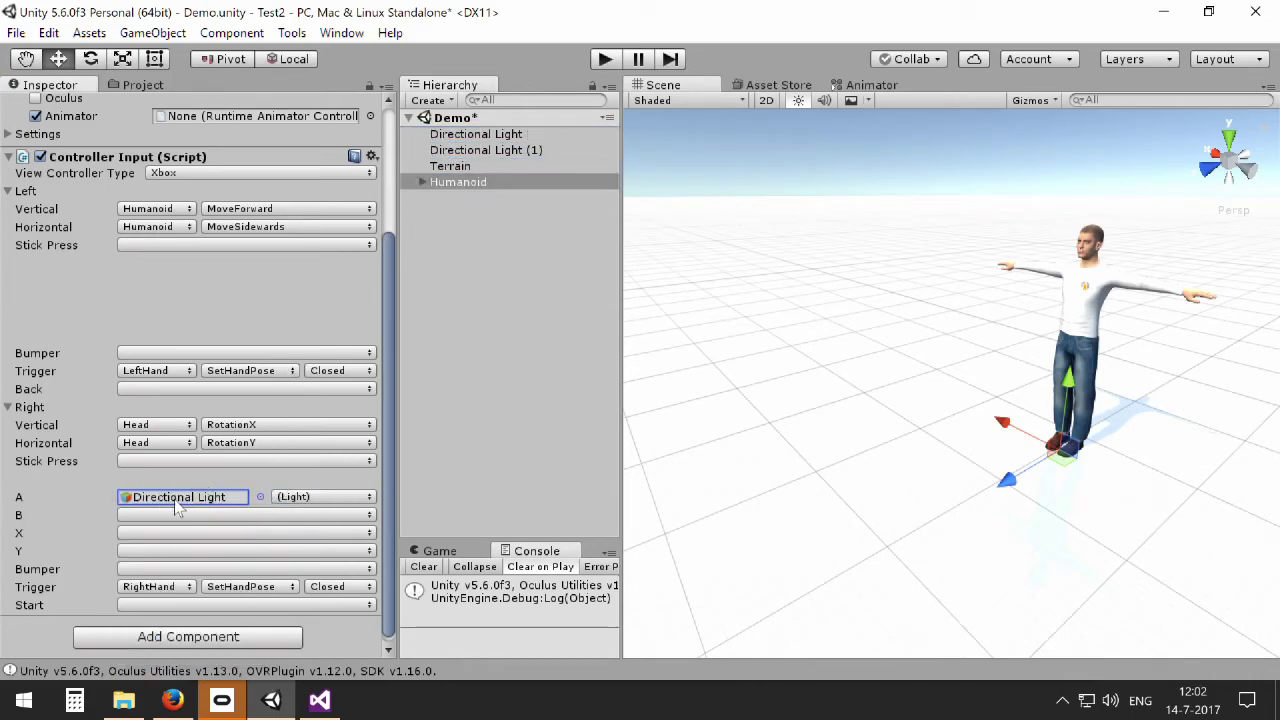
pyautogui.click(302, 498)
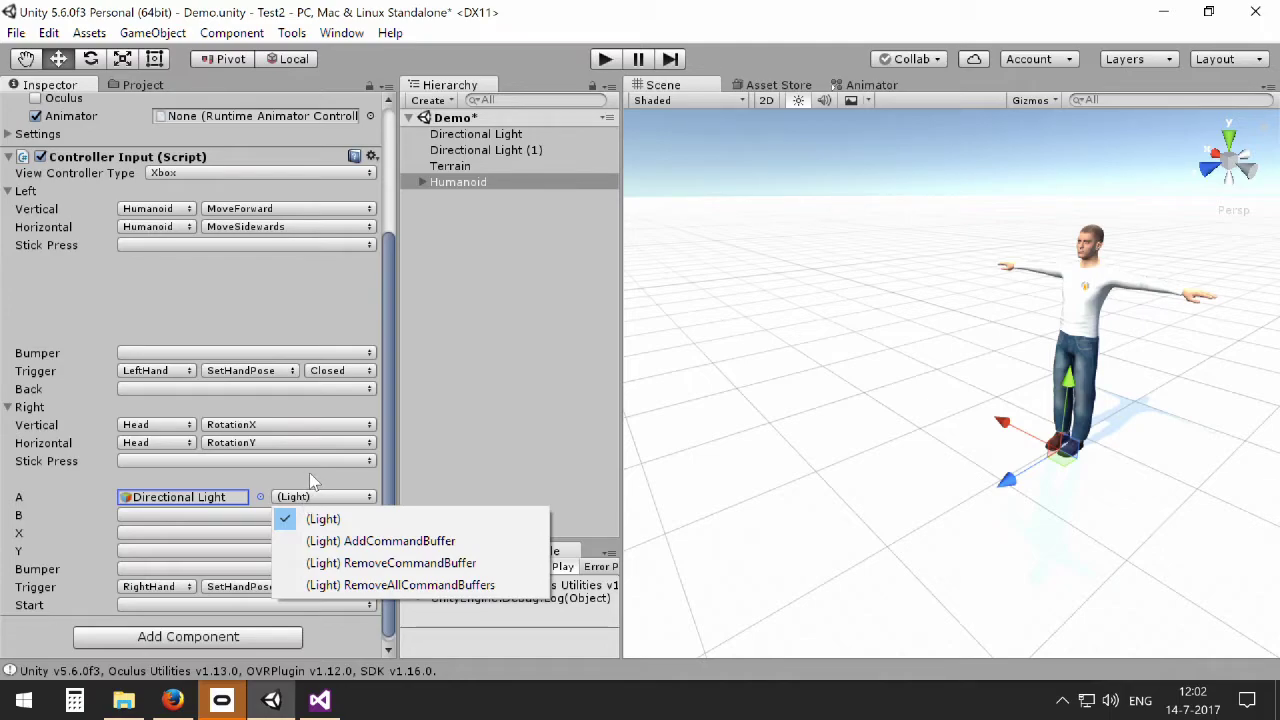
pyautogui.click(312, 490)
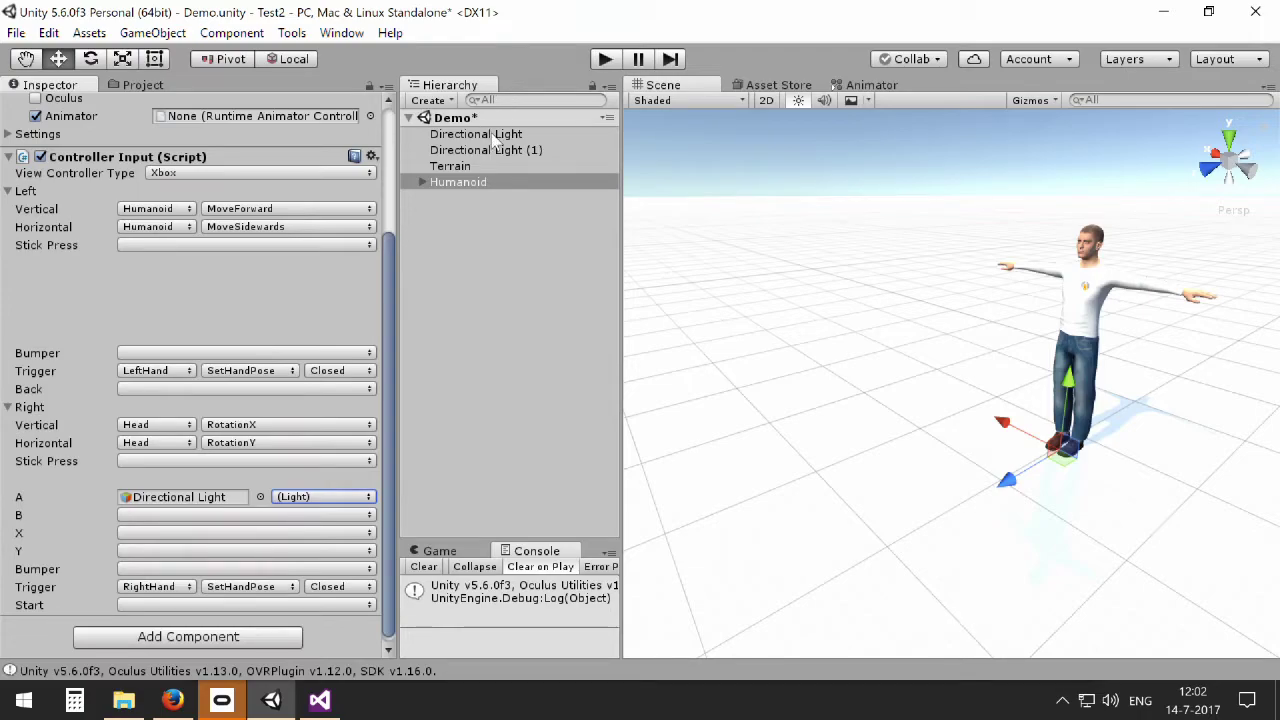
pyautogui.click(452, 135)
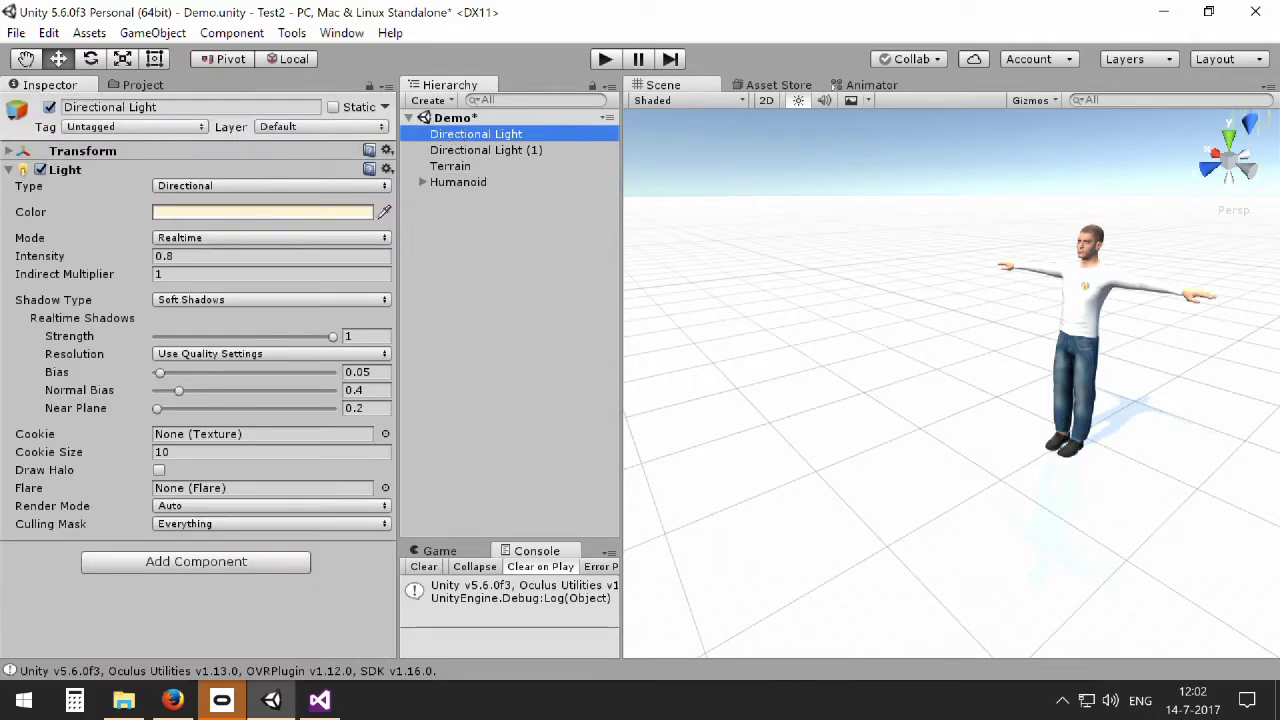
# Step: Add the Light Switch script to Directional Light and open LightSwitch.cs in Visual Studio
pyautogui.click(162, 563)
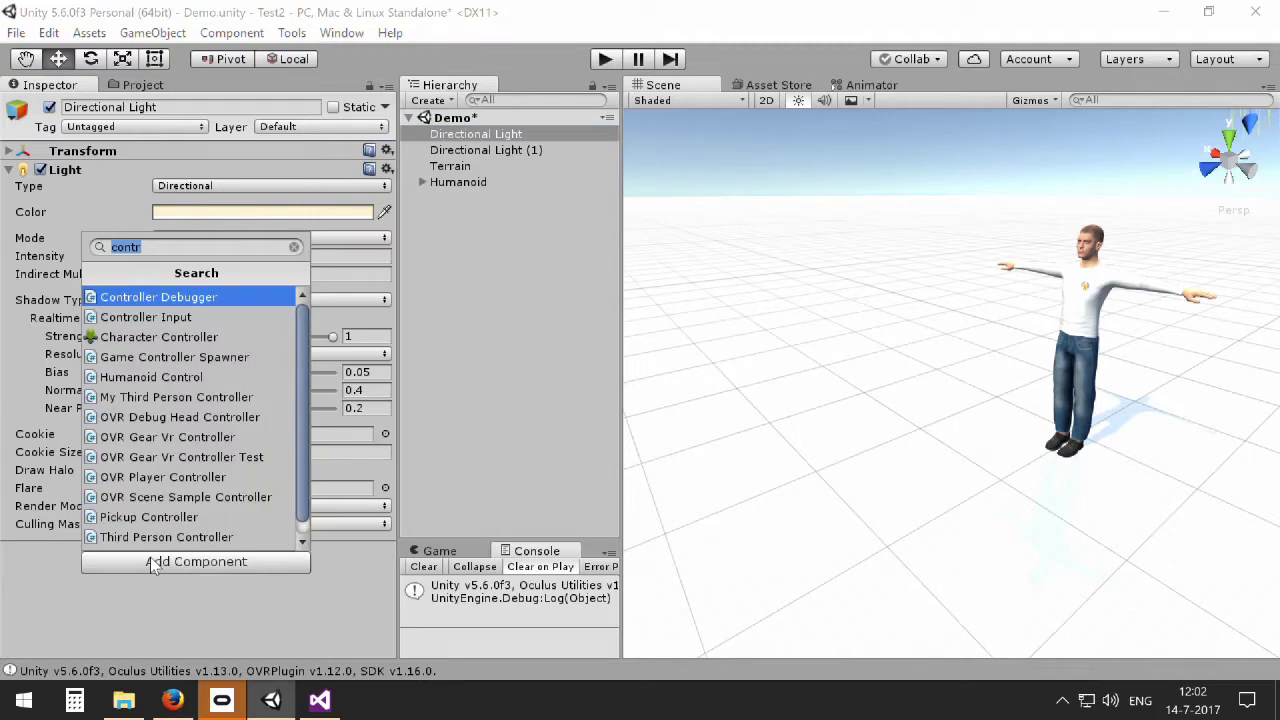
pyautogui.write('light')
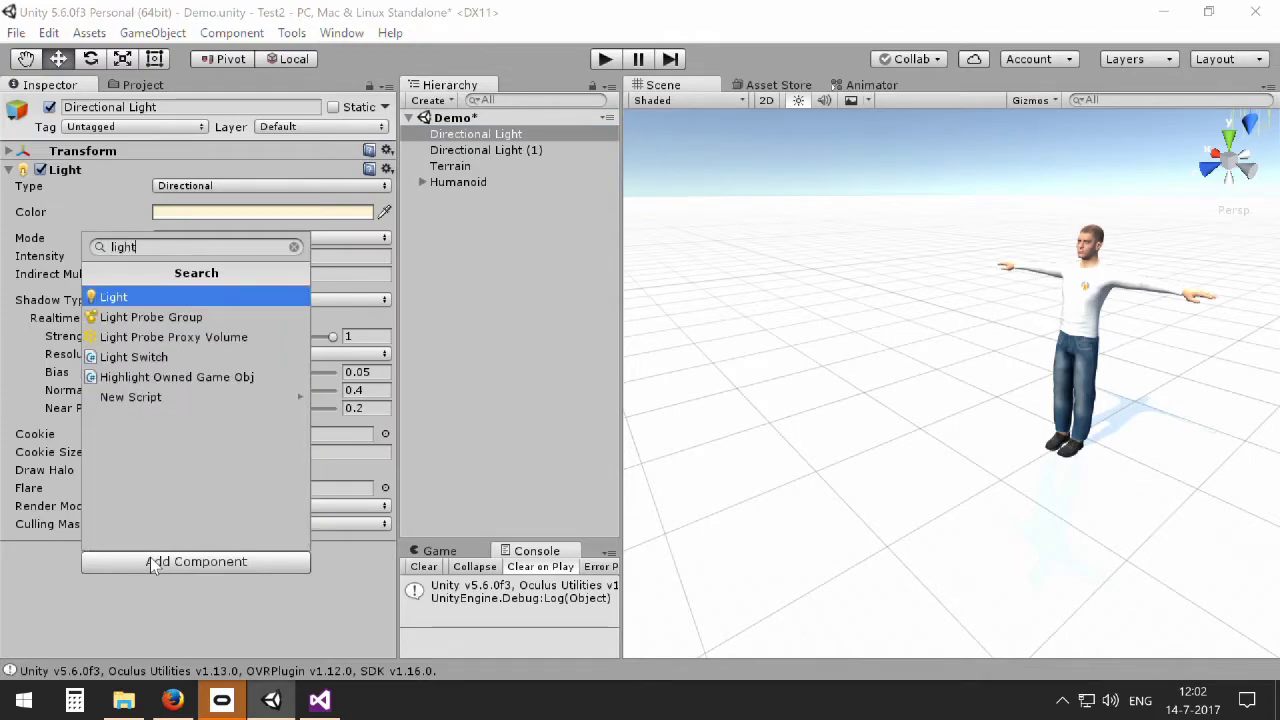
pyautogui.click(131, 357)
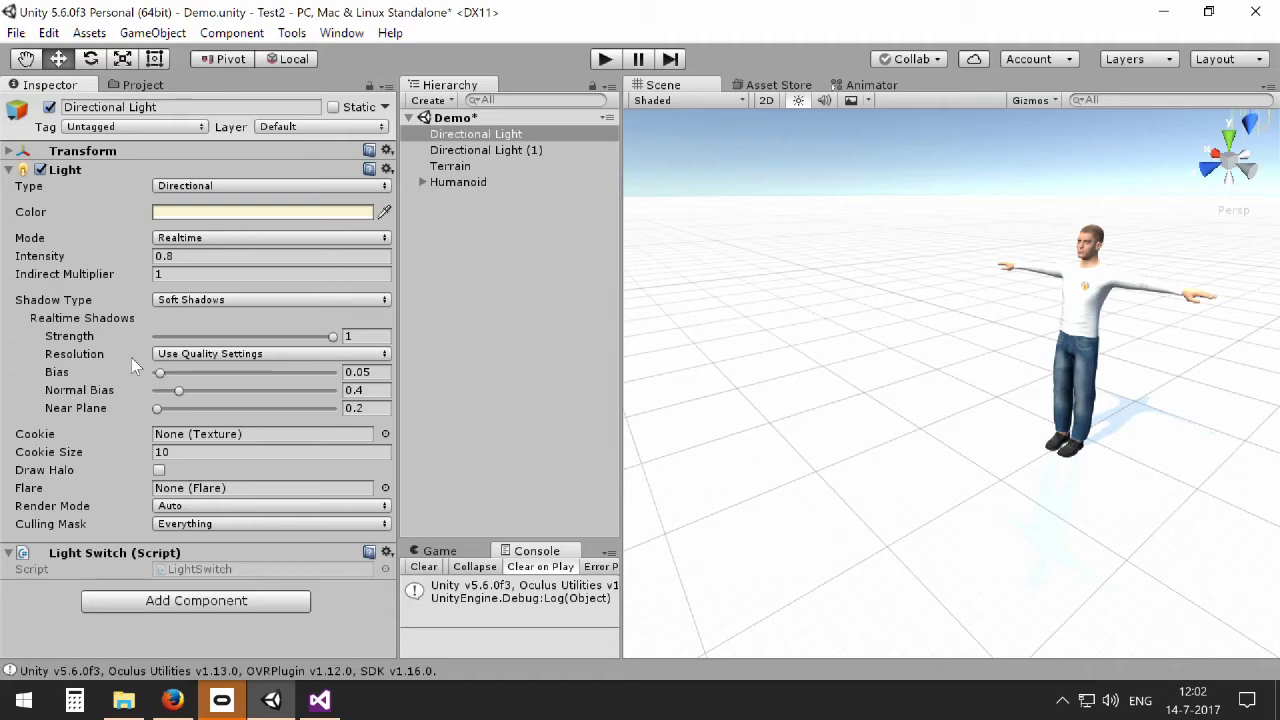
pyautogui.rightClick(226, 552)
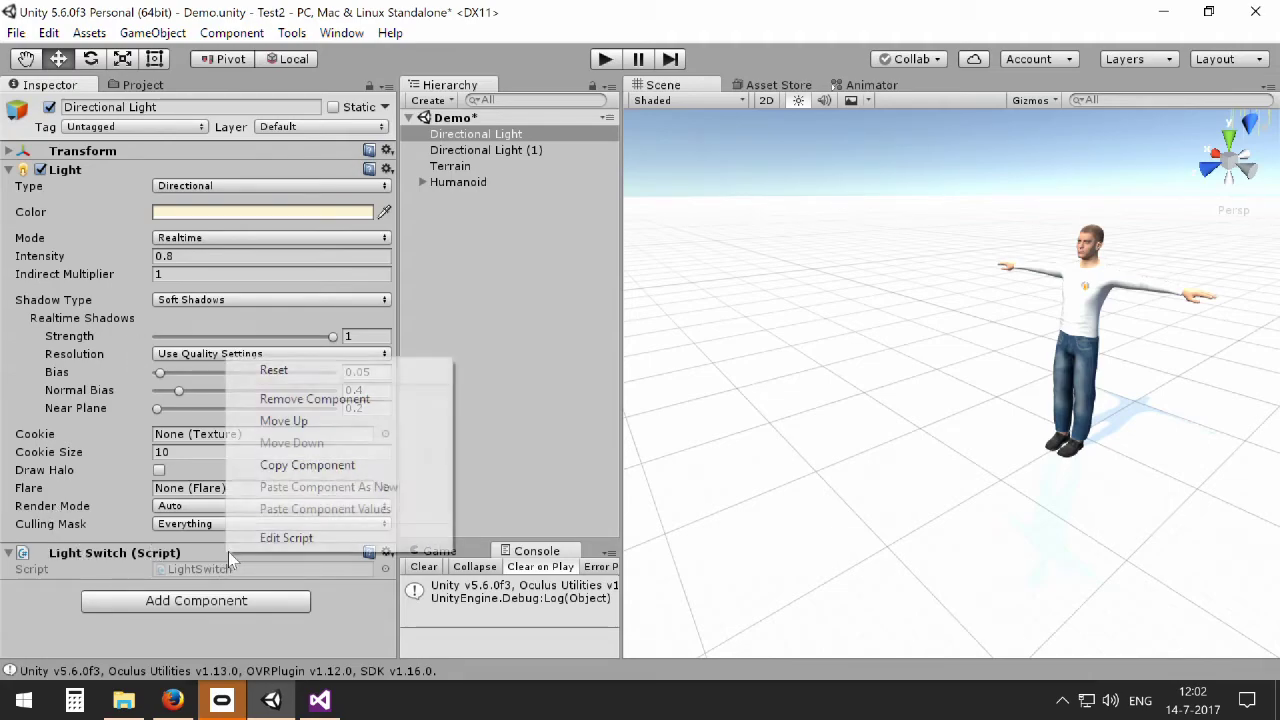
pyautogui.click(300, 539)
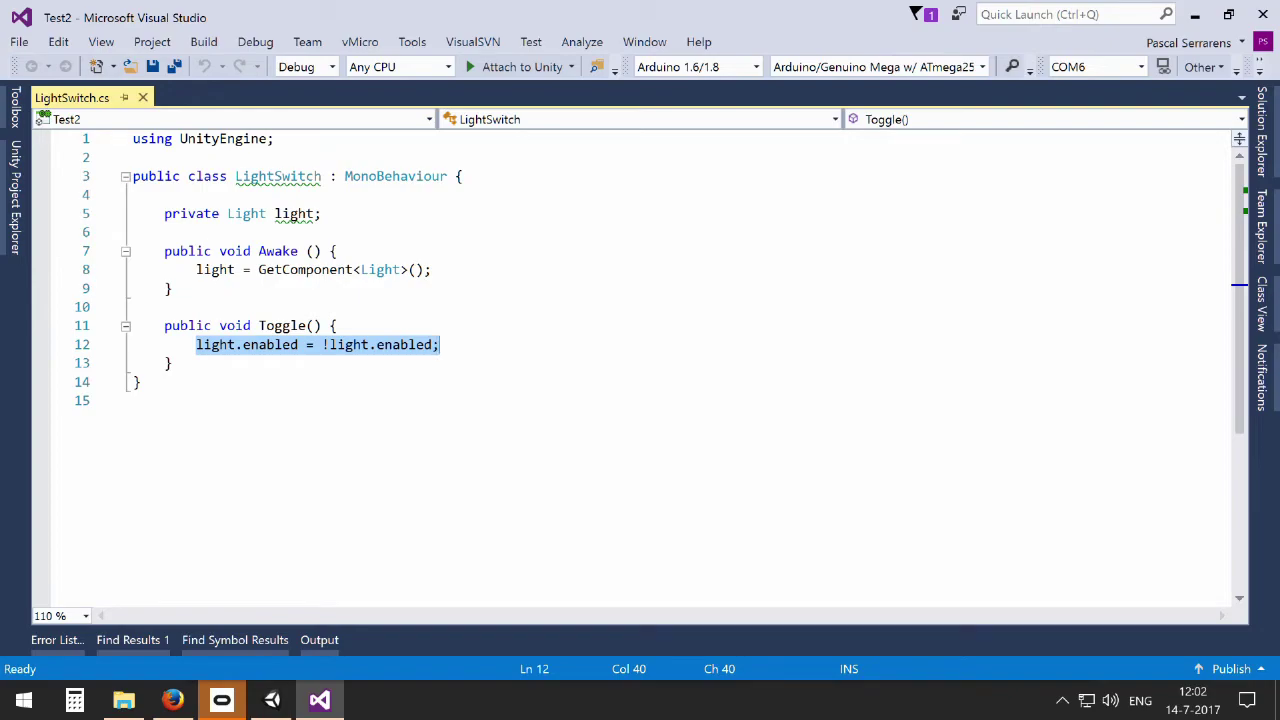
# Step: Highlight LightSwitch.cs's light field, Light-fetching line, Toggle declaration and light-flip line, then return to Unity
pyautogui.moveTo(198, 213); pyautogui.dragTo(313, 214)
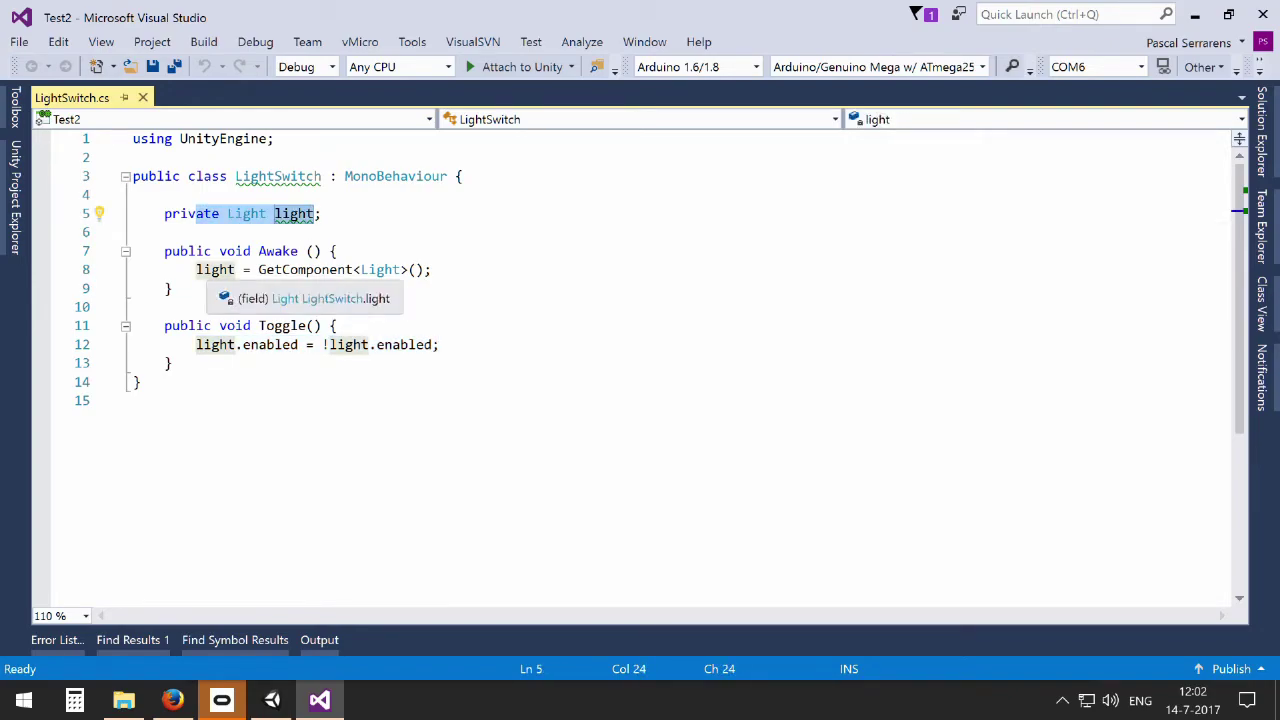
pyautogui.moveTo(196, 269); pyautogui.dragTo(424, 270)
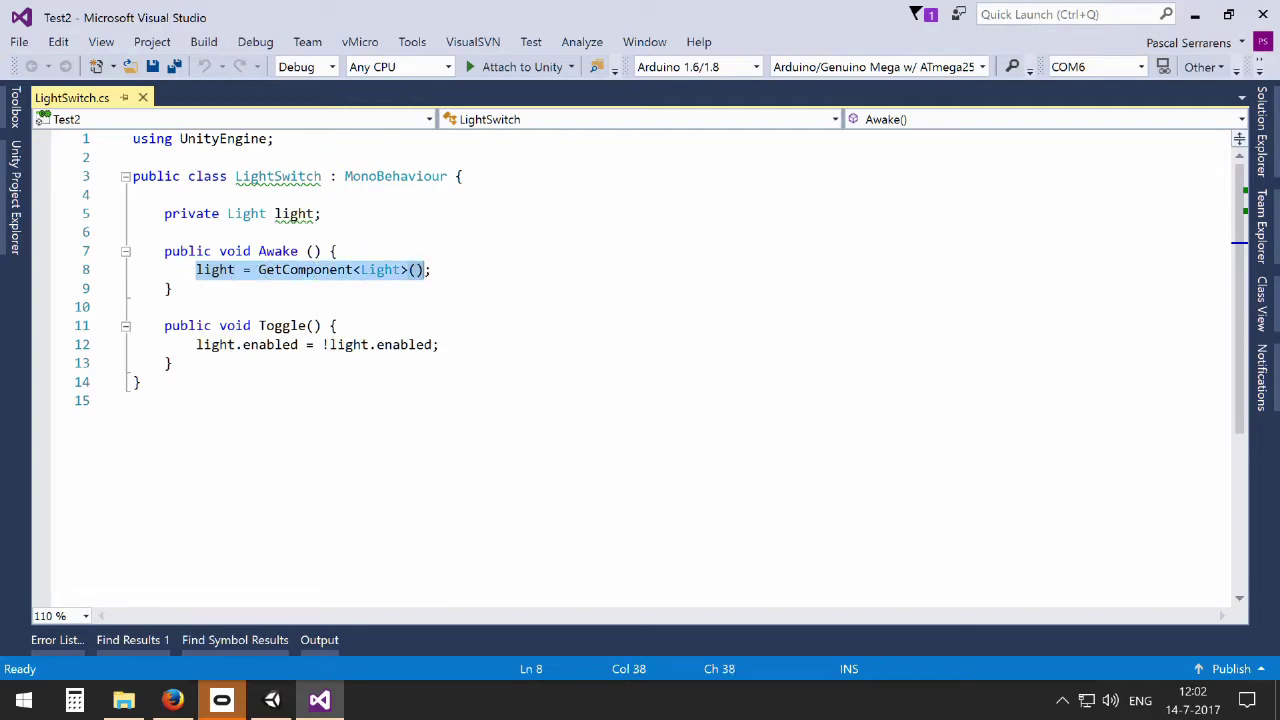
pyautogui.click(173, 363)
pyautogui.moveTo(164, 325); pyautogui.dragTo(338, 325)
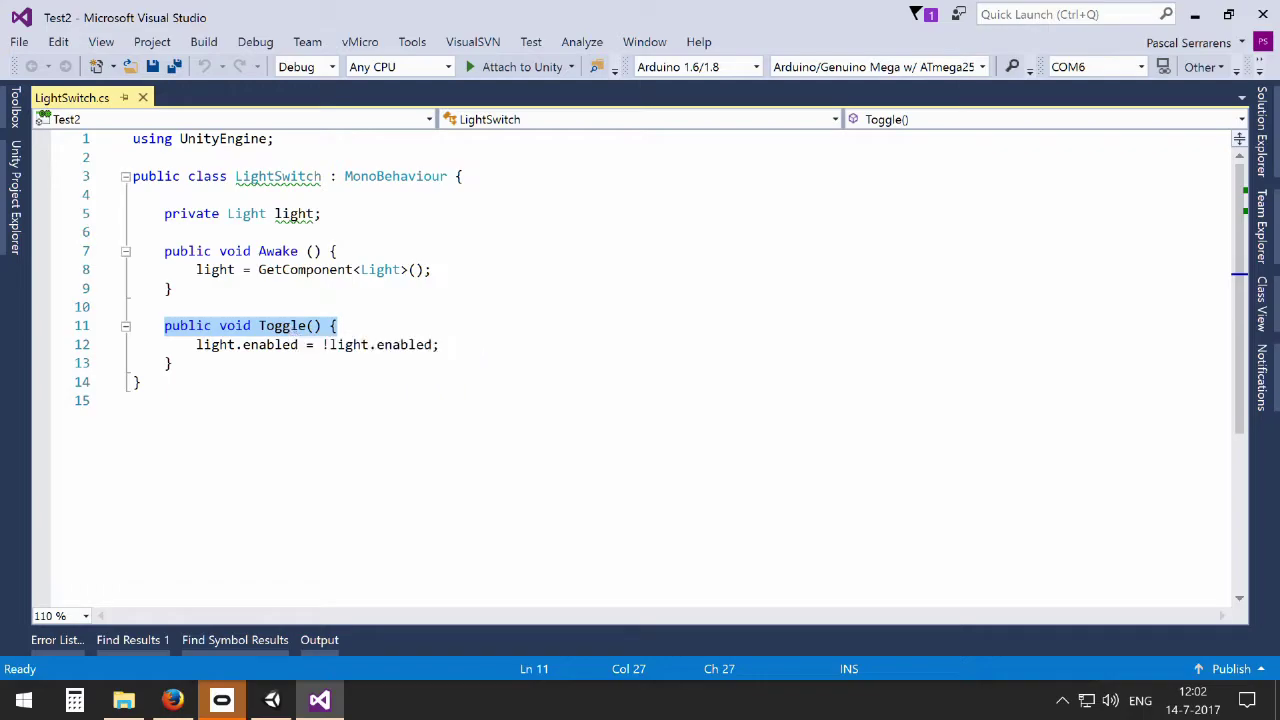
pyautogui.hotkey('ctrl', 'End')
pyautogui.moveTo(196, 344); pyautogui.dragTo(438, 344)
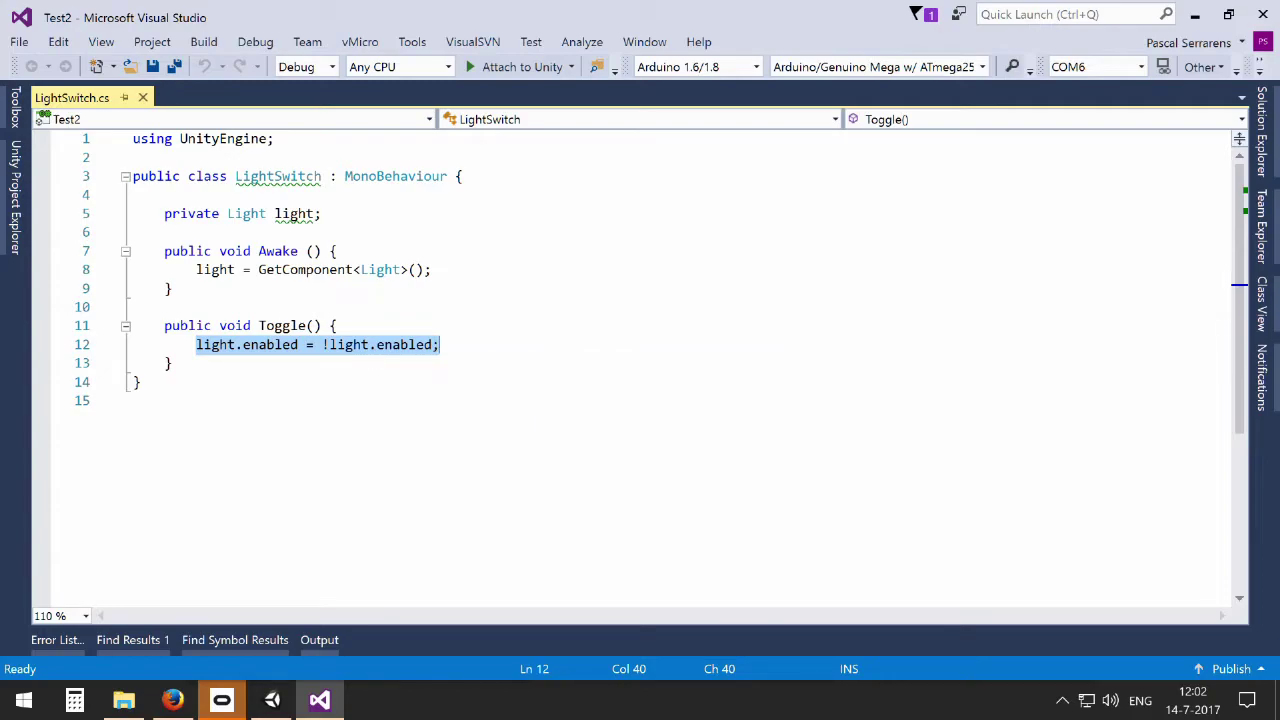
pyautogui.click(271, 700)
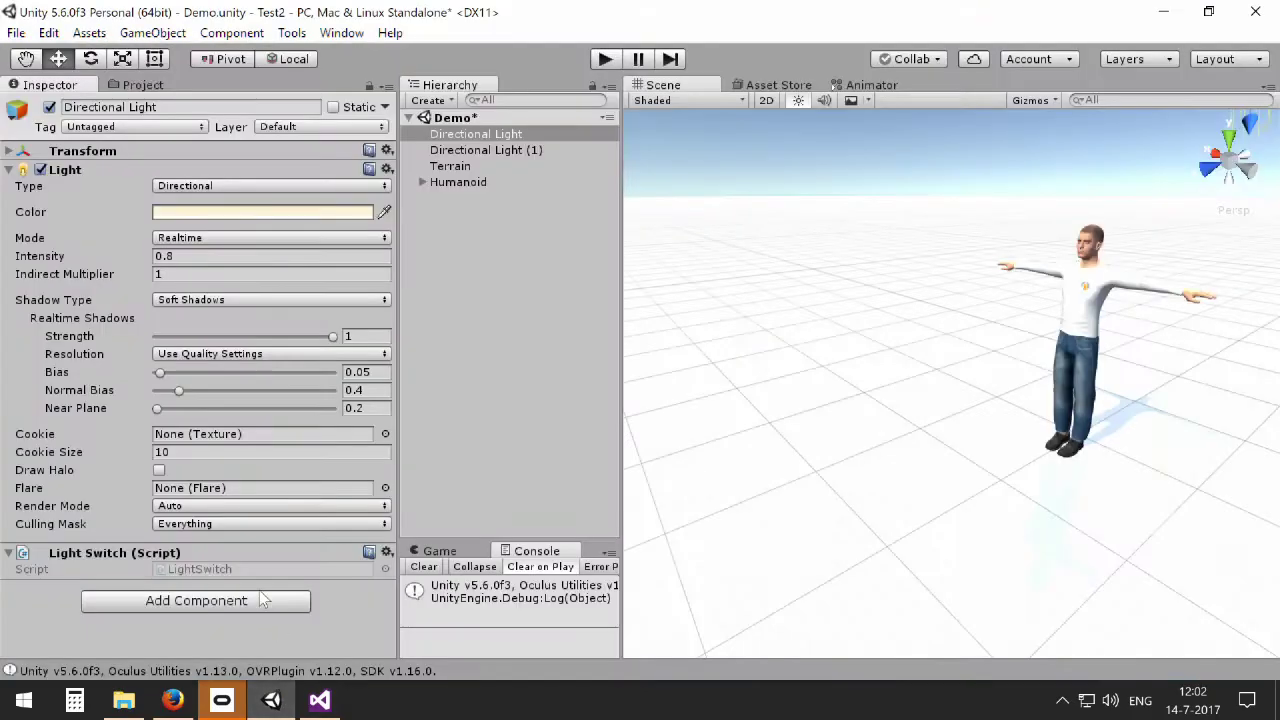
# Step: On the Humanoid, make button A call LightSwitch > Toggle and set button B's target to Other
pyautogui.click(60, 553)
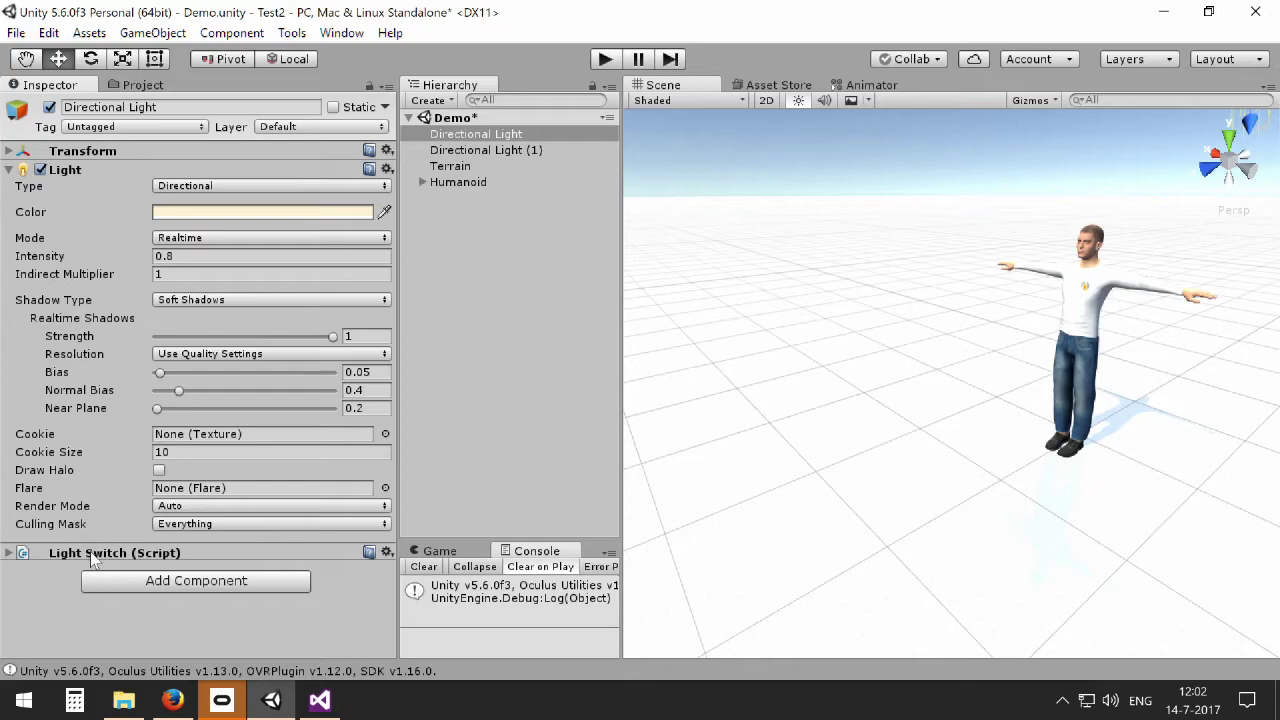
pyautogui.click(90, 552)
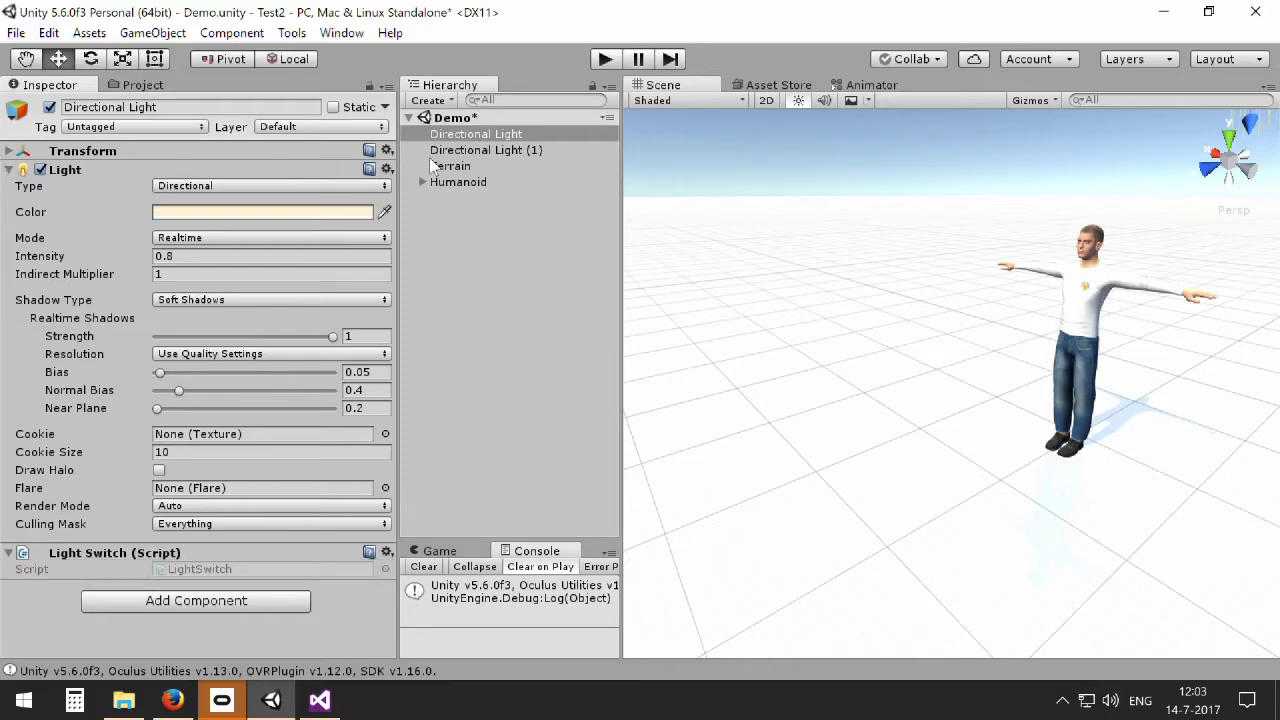
pyautogui.click(452, 182)
pyautogui.scroll(-3, 67, 436)
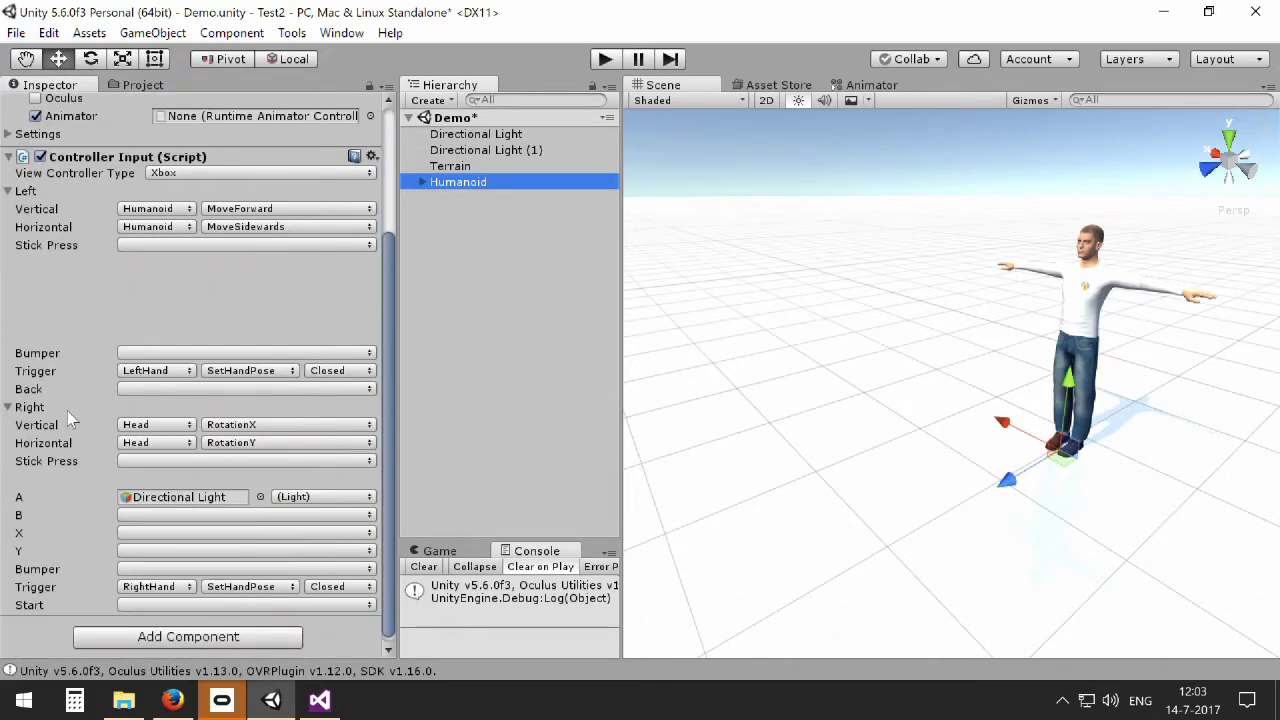
pyautogui.click(285, 497)
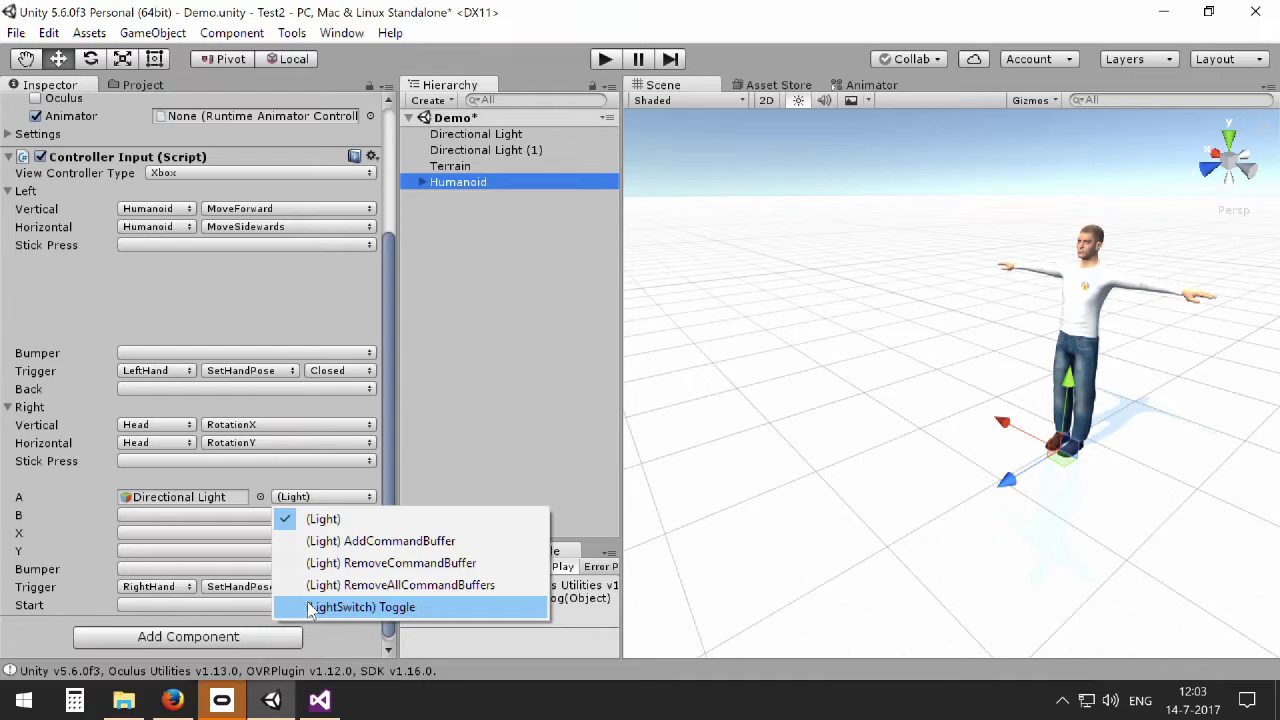
pyautogui.click(340, 607)
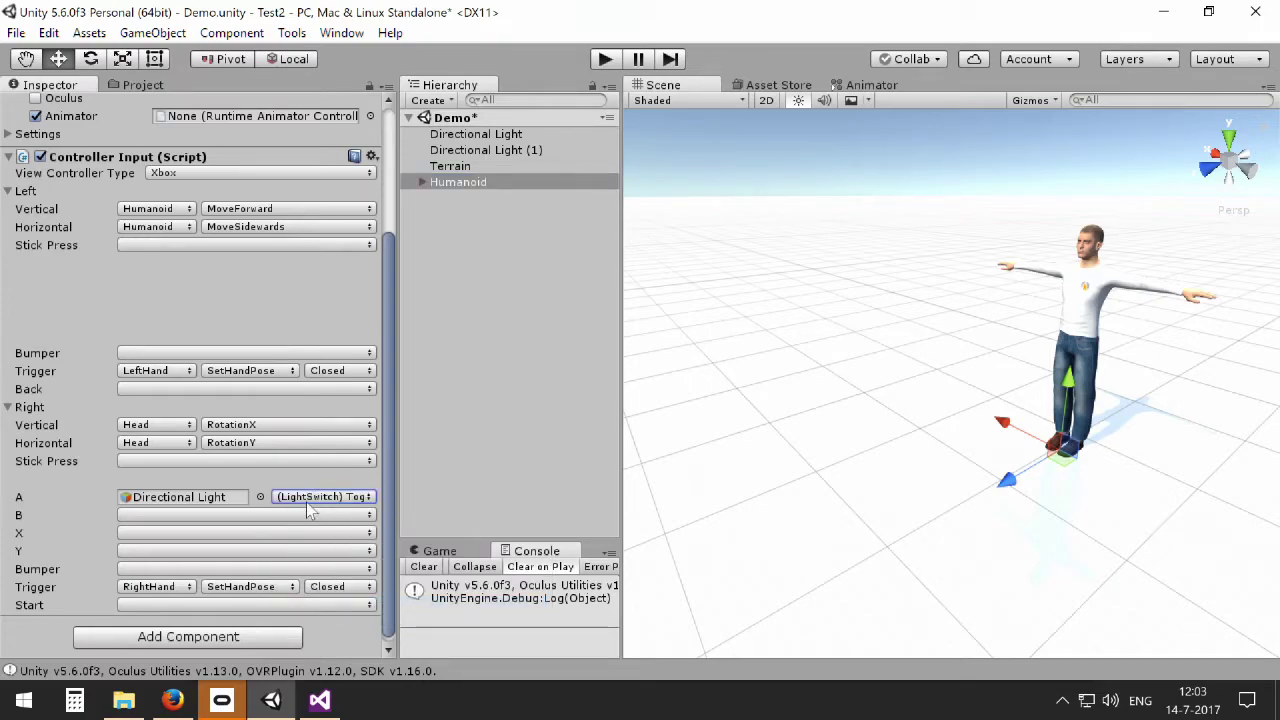
pyautogui.click(158, 517)
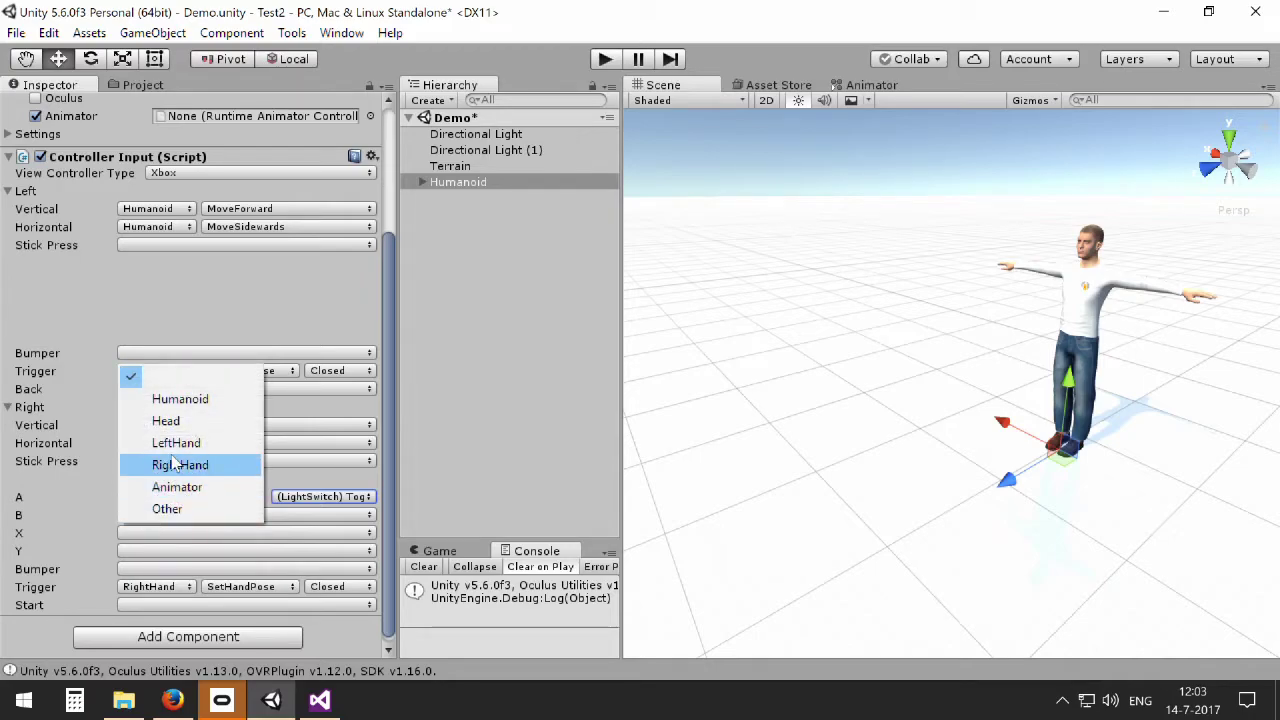
pyautogui.click(178, 510)
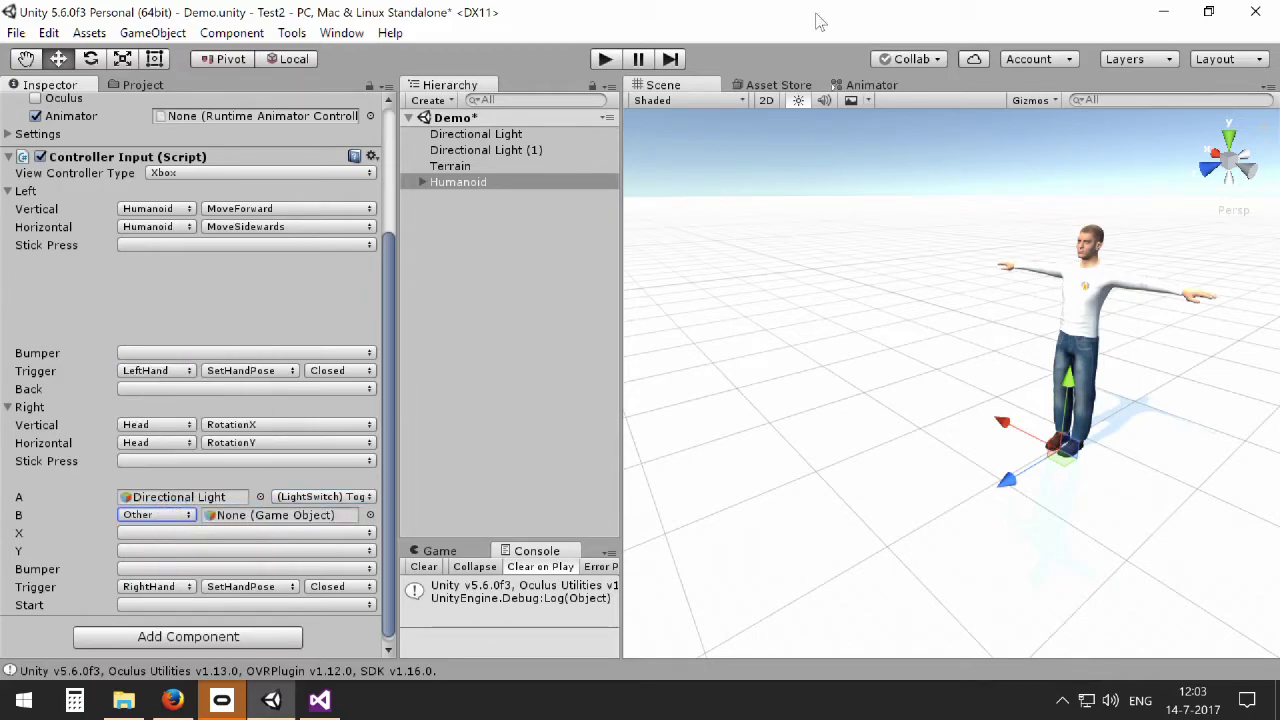
# Step: Assign Directional Light (1) to button B and add a Light Switch script to it
pyautogui.moveTo(530, 150); pyautogui.dragTo(216, 520)
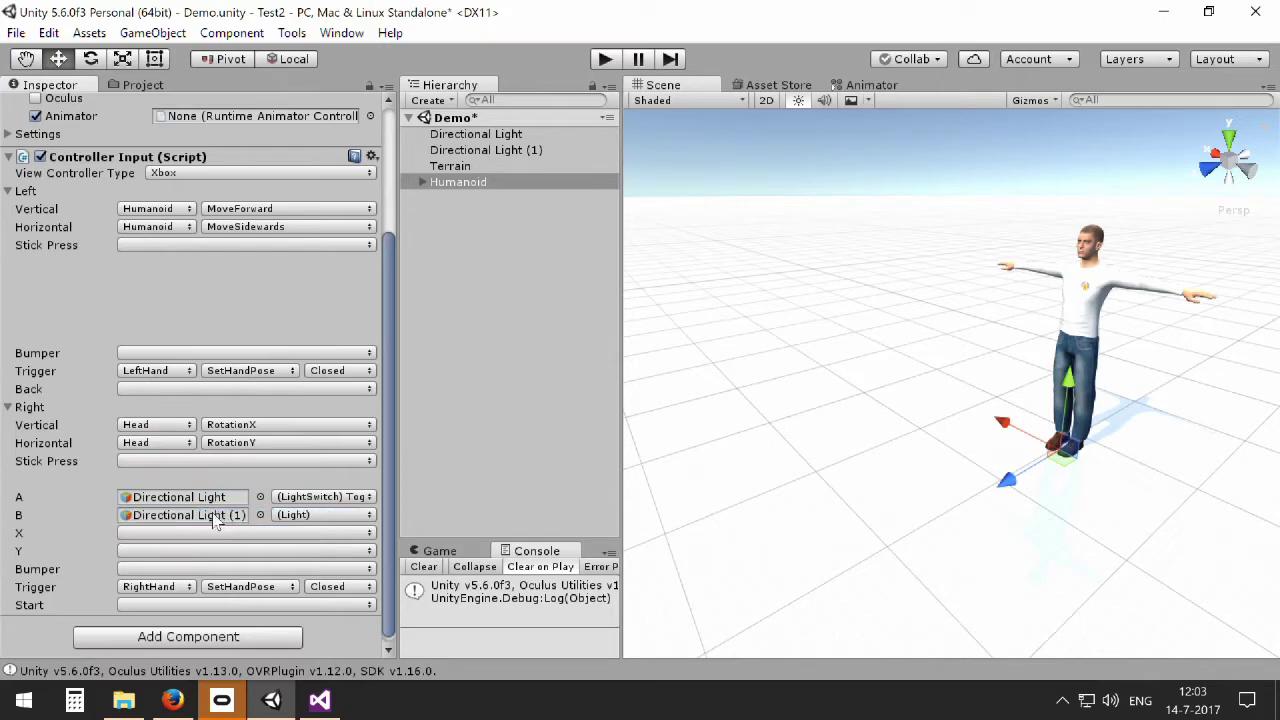
pyautogui.click(312, 516)
pyautogui.click(529, 112)
pyautogui.click(519, 150)
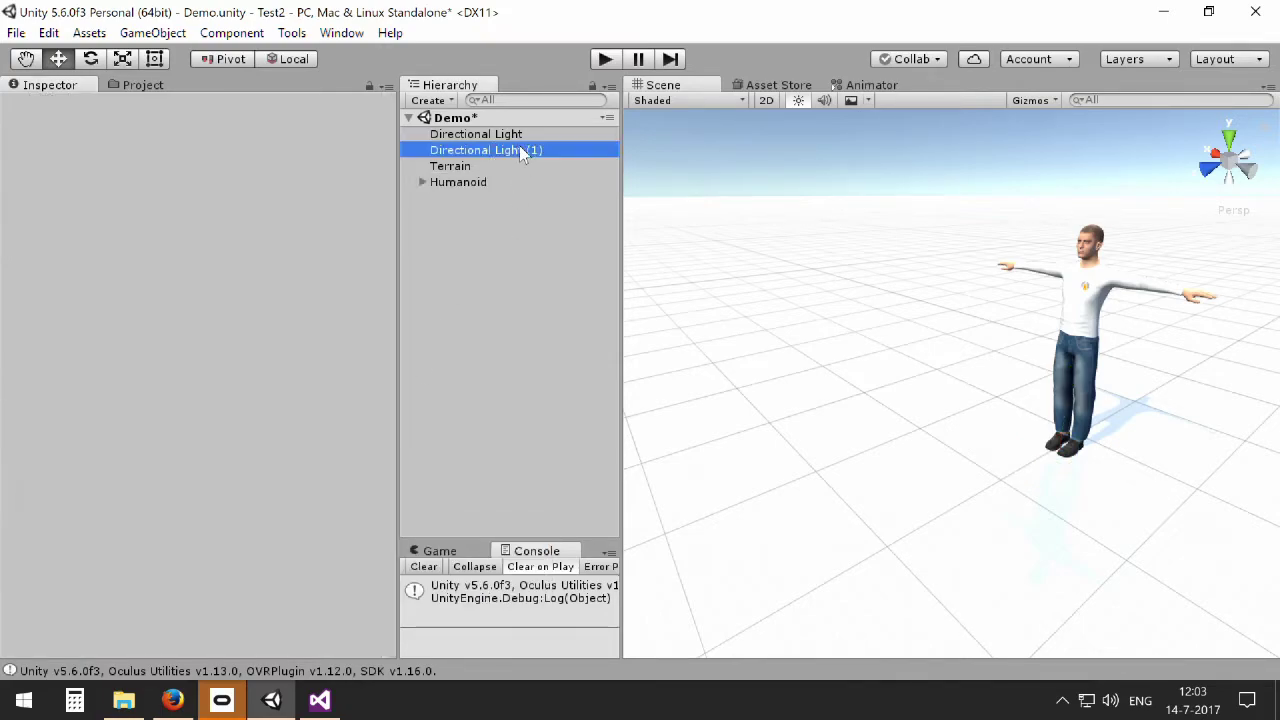
pyautogui.click(147, 560)
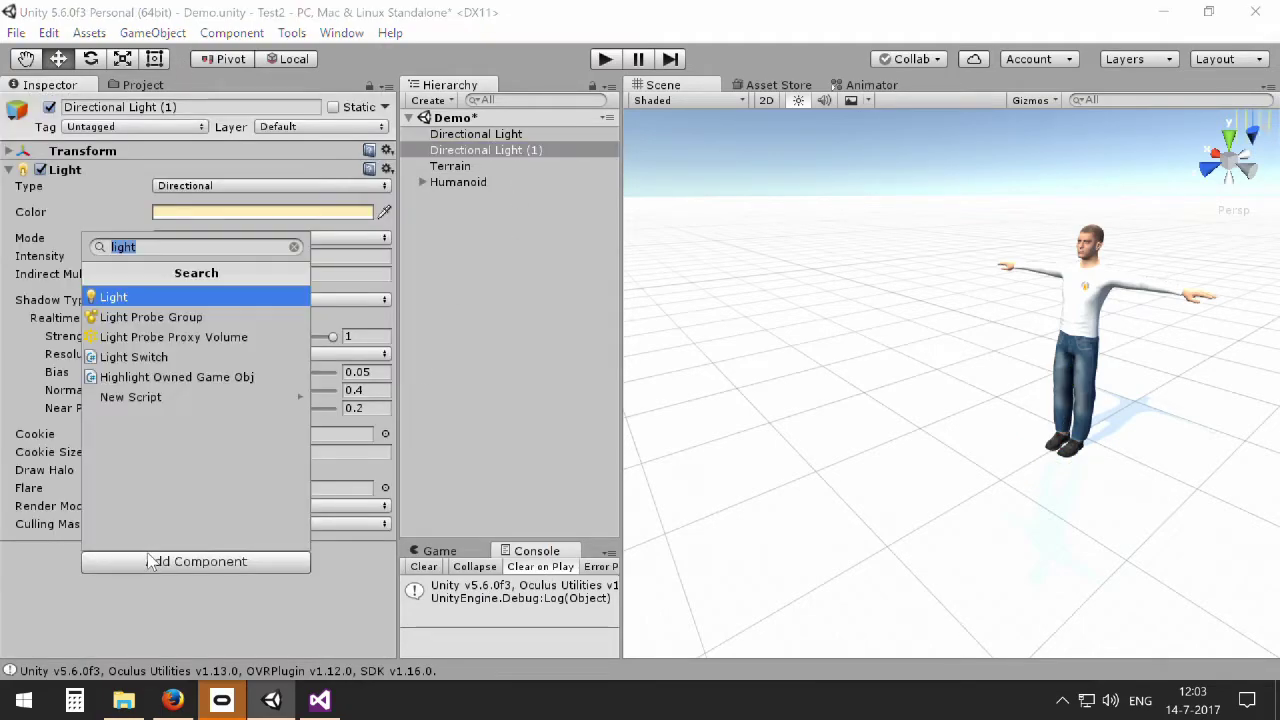
pyautogui.click(141, 354)
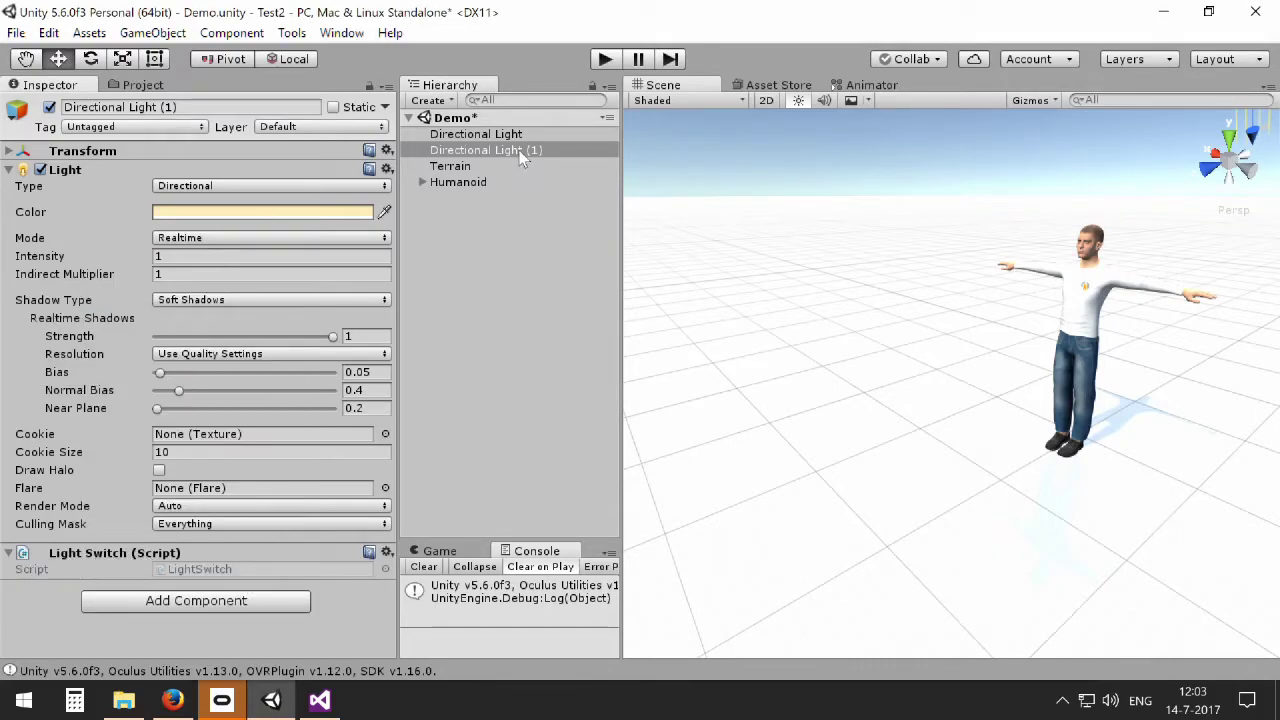
# Step: Set button B's function to LightSwitch > Toggle on the Humanoid and start Play mode
pyautogui.click(458, 182)
pyautogui.scroll(-5, 350, 320)
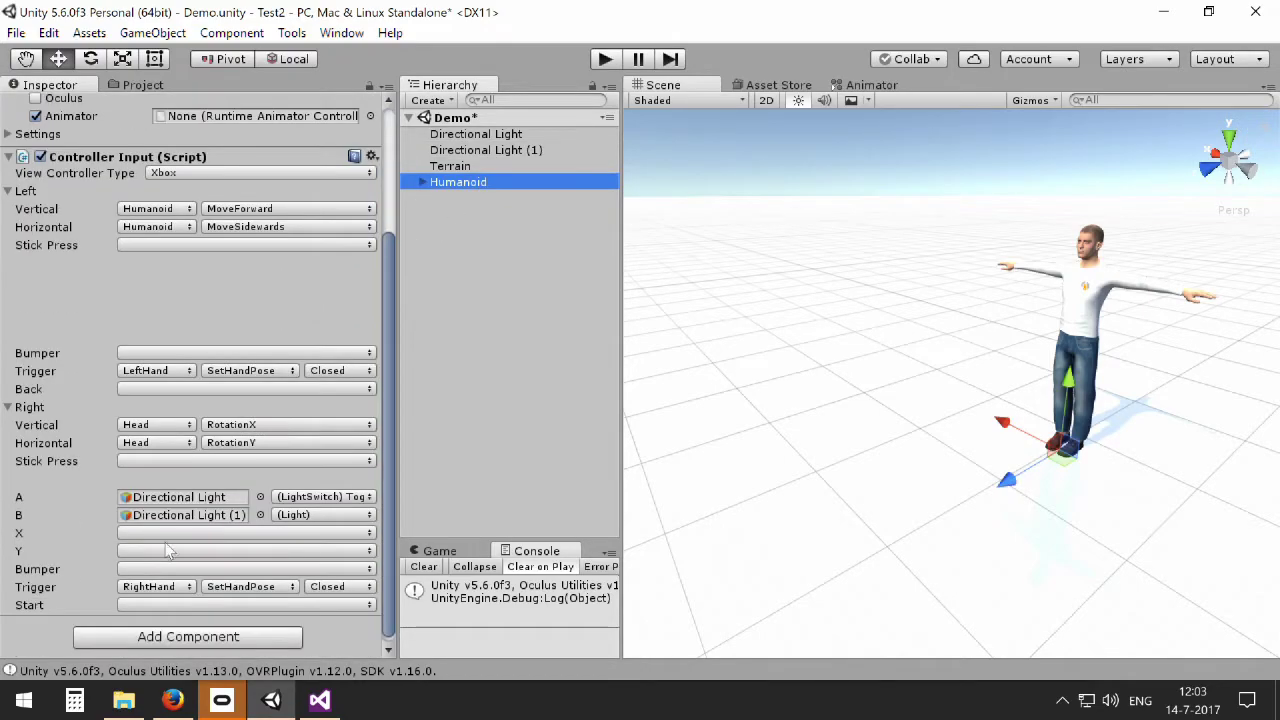
pyautogui.click(297, 515)
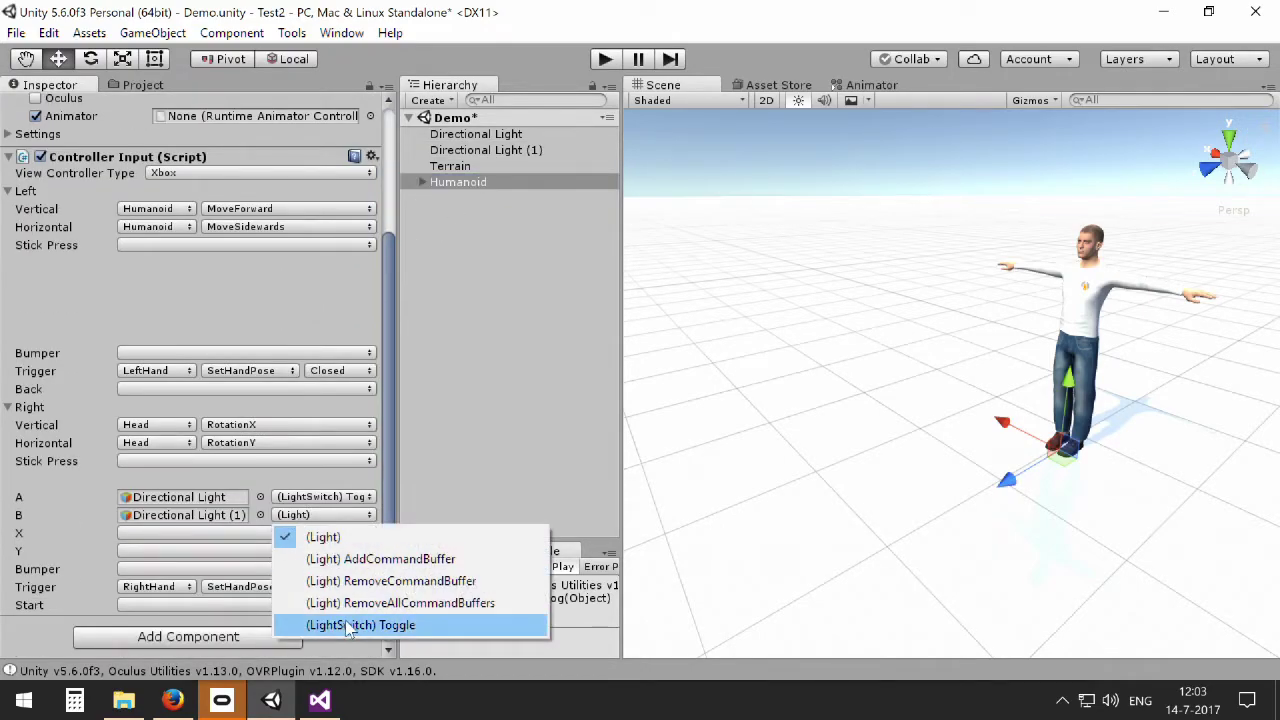
pyautogui.click(350, 626)
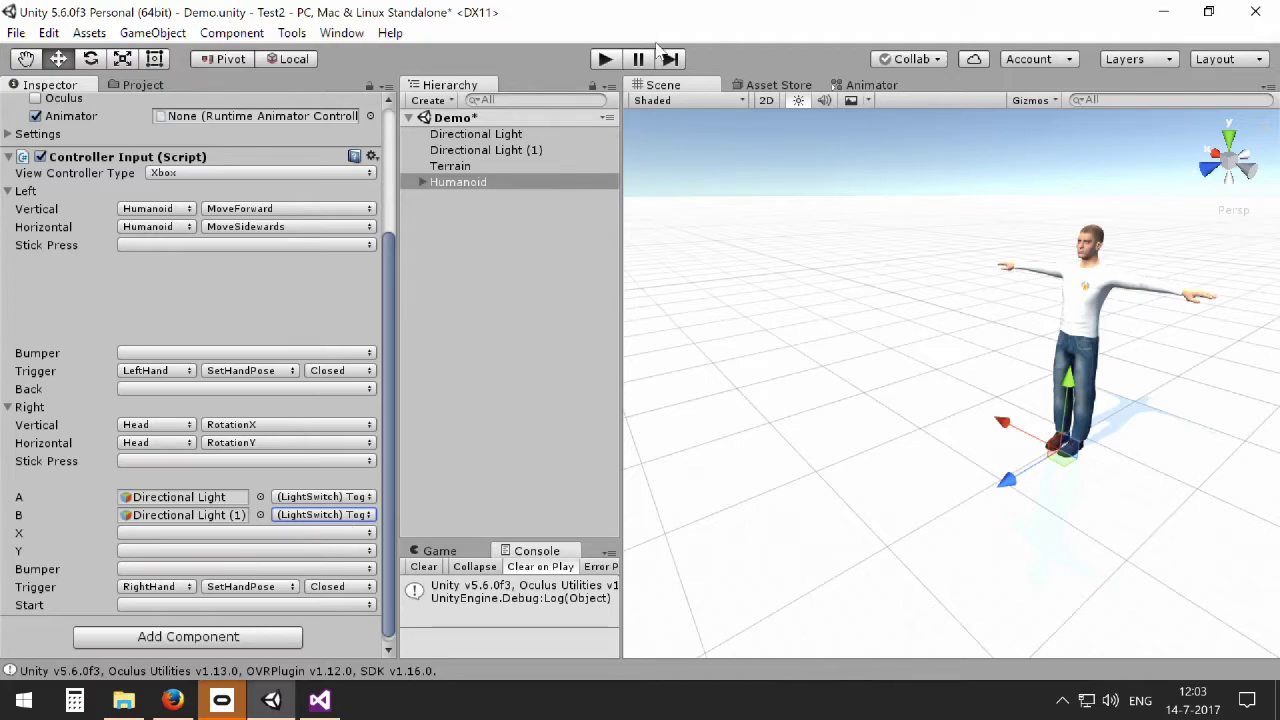
pyautogui.click(607, 59)
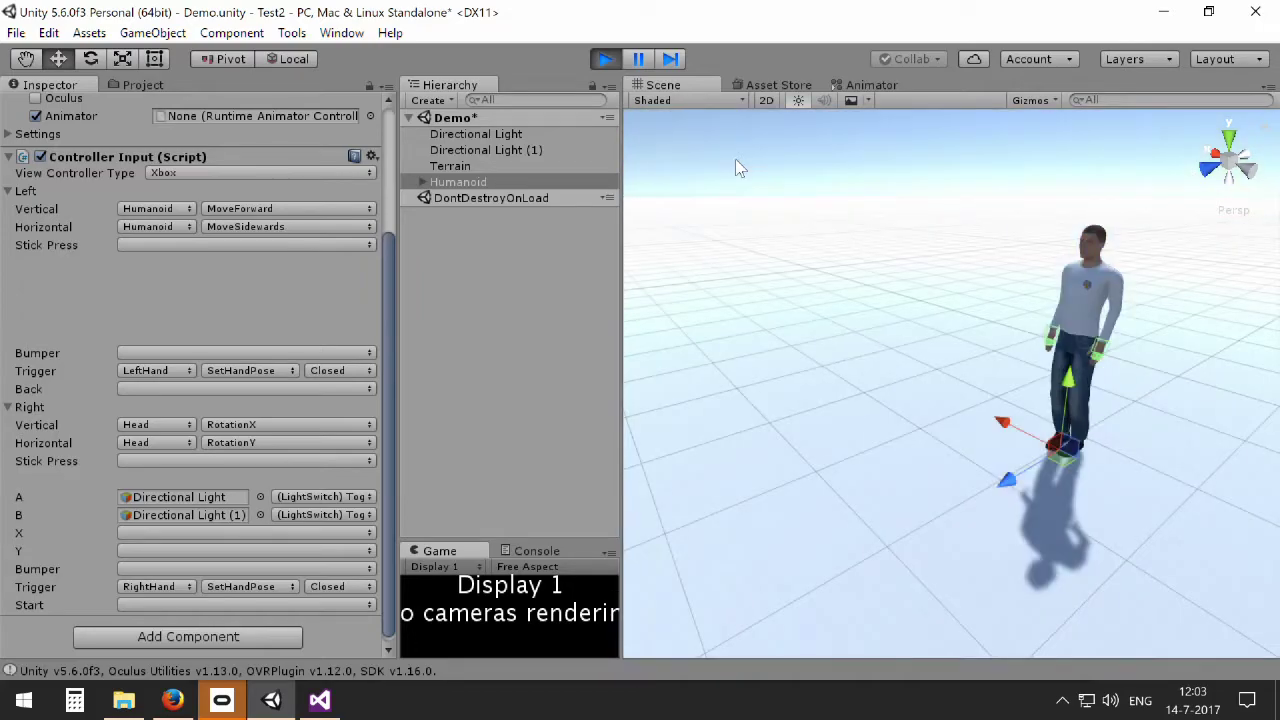
# Step: Test the light toggling in the running Game view, then stop playing and reselect Humanoid
pyautogui.click(468, 136)
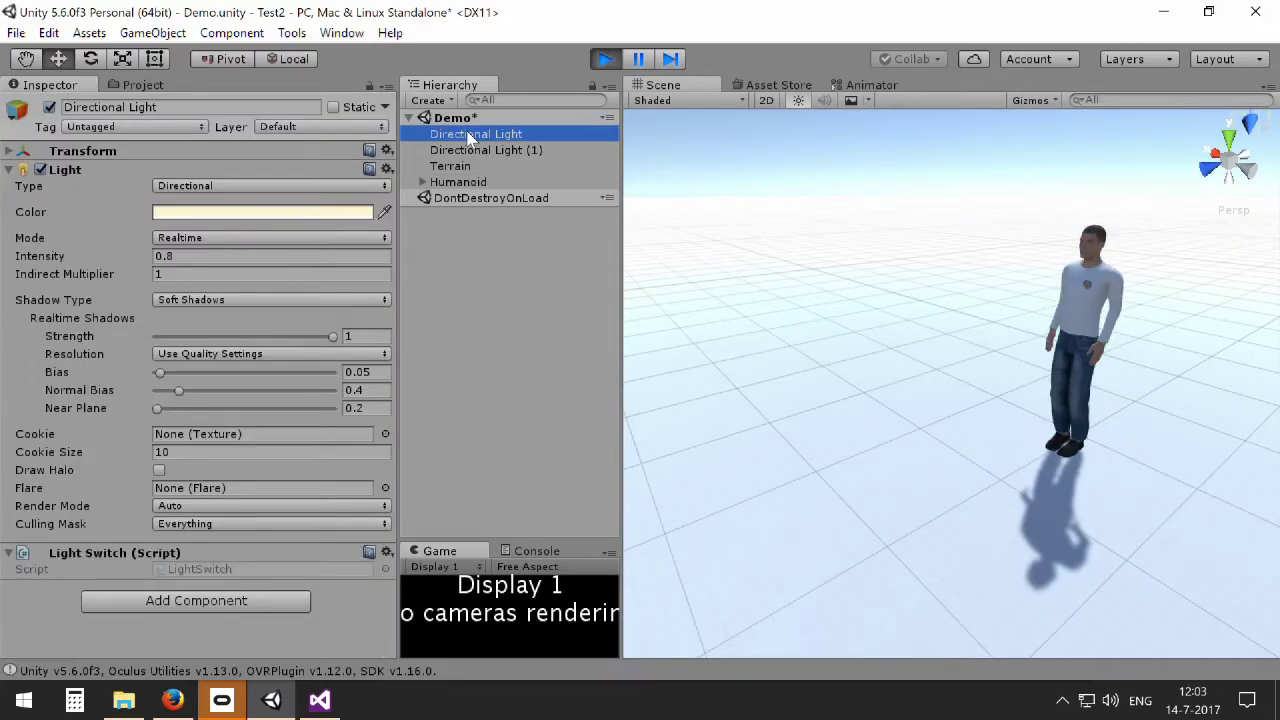
pyautogui.click(496, 614)
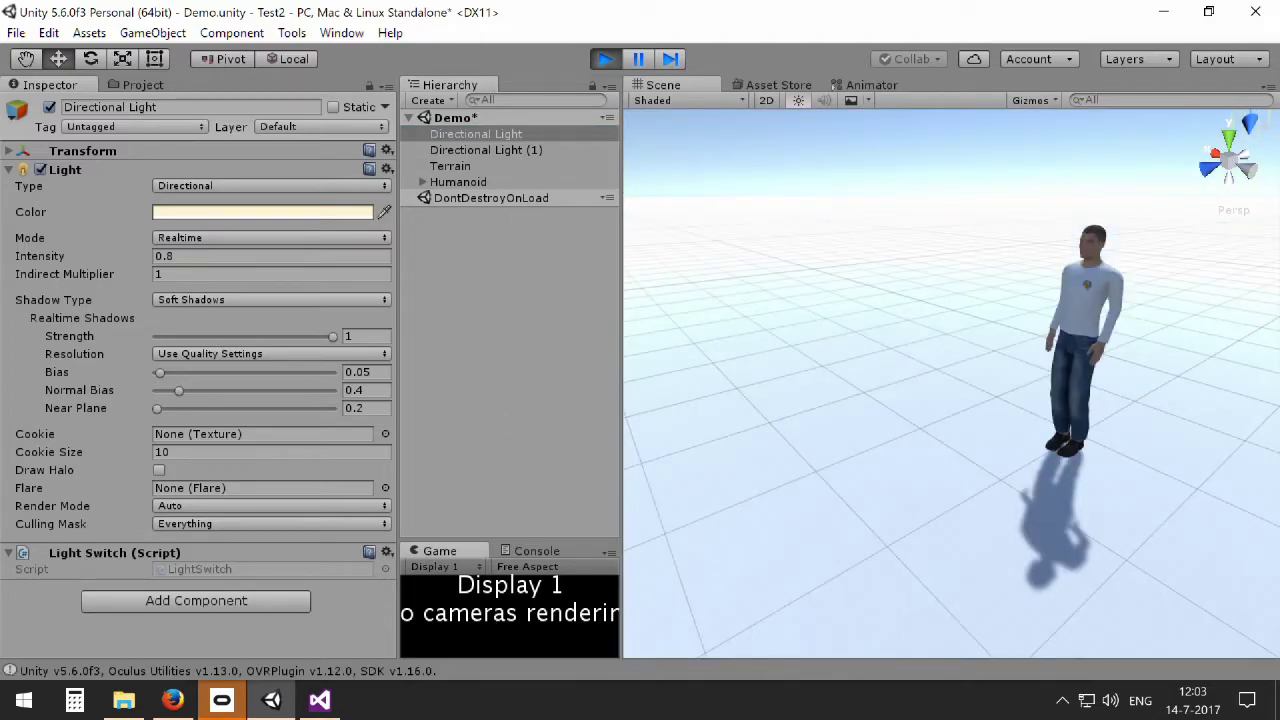
pyautogui.click(604, 59)
pyautogui.click(458, 182)
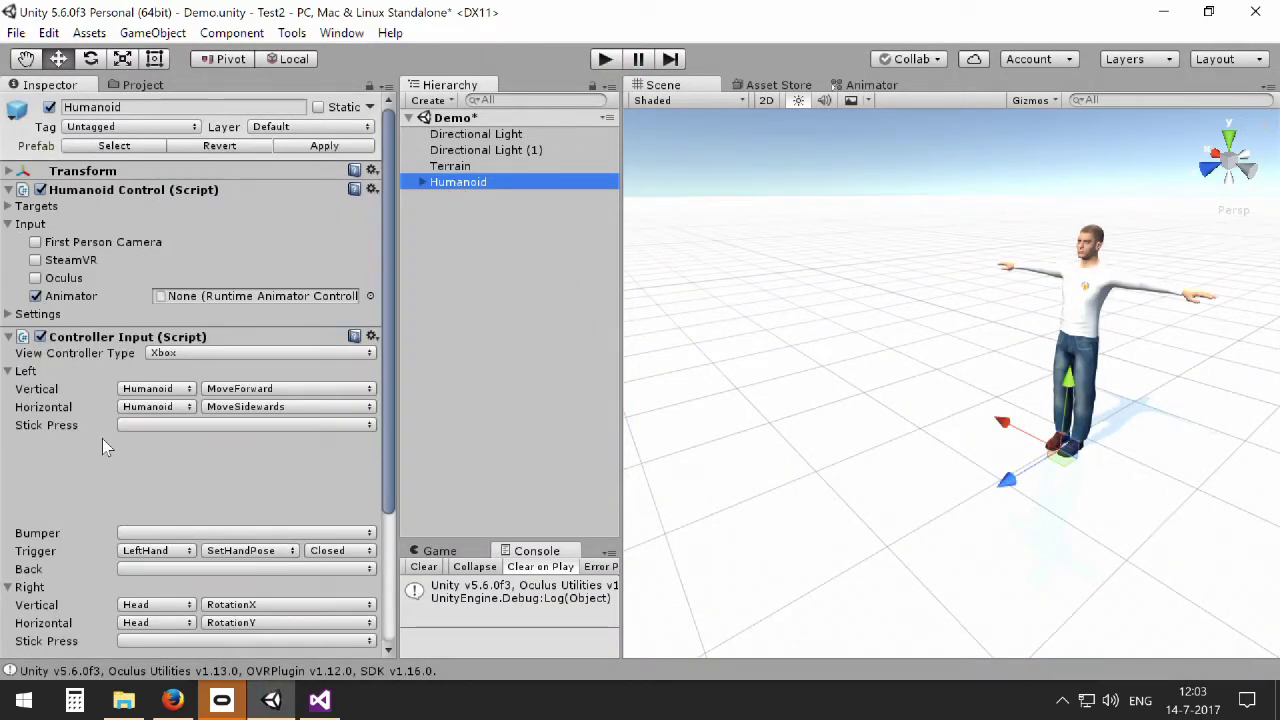
pyautogui.scroll(-2, 102, 438)
# Step: Set Left Vertical's target to Animator and open the animator controller picker
pyautogui.click(141, 334)
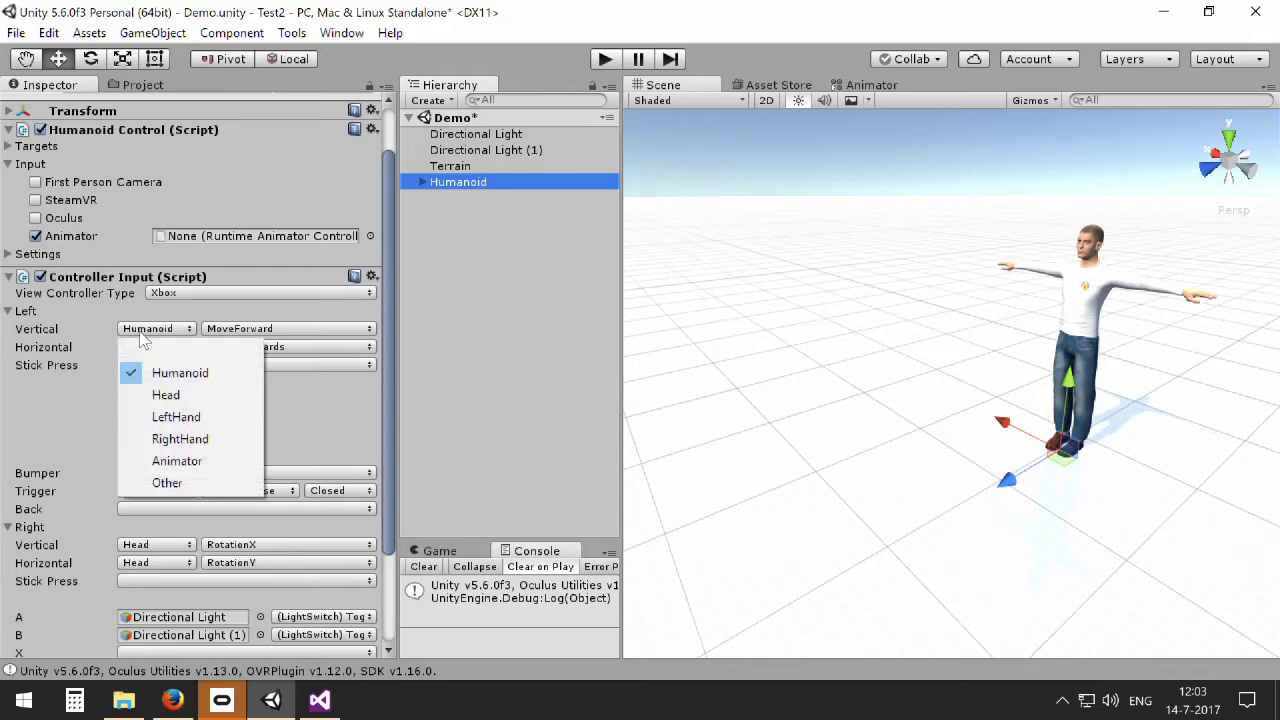
pyautogui.click(177, 461)
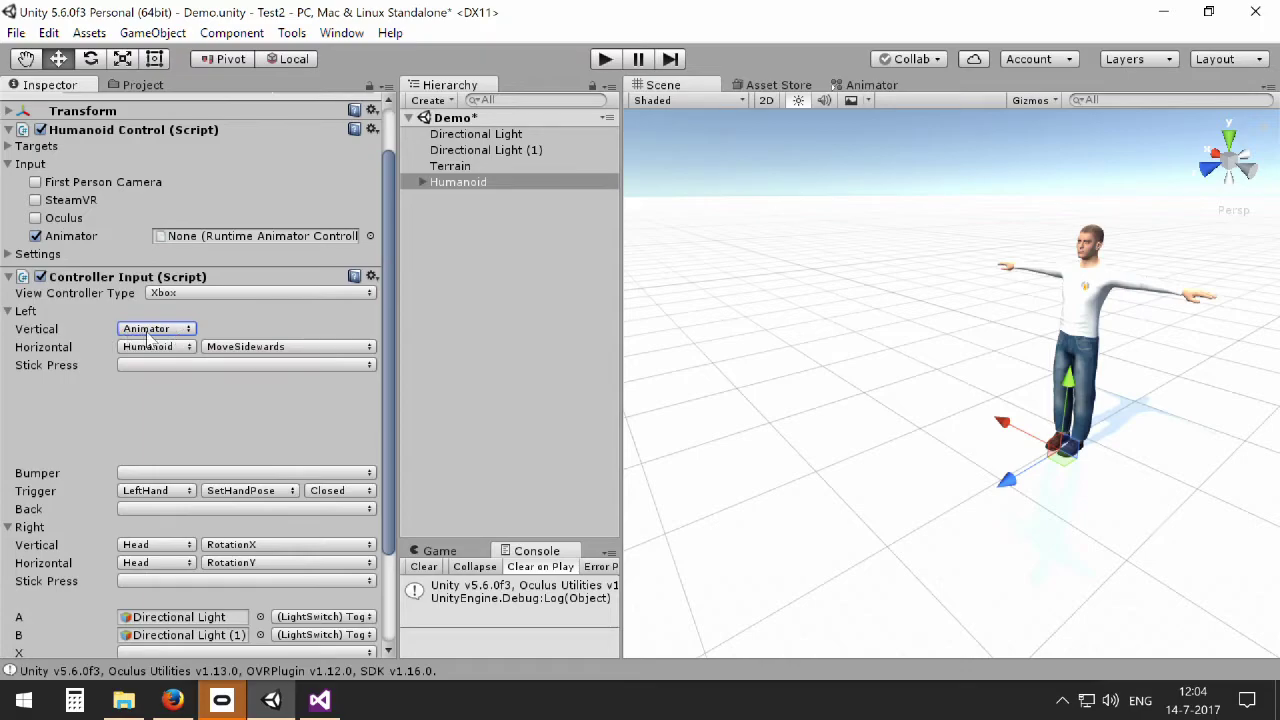
pyautogui.click(220, 240)
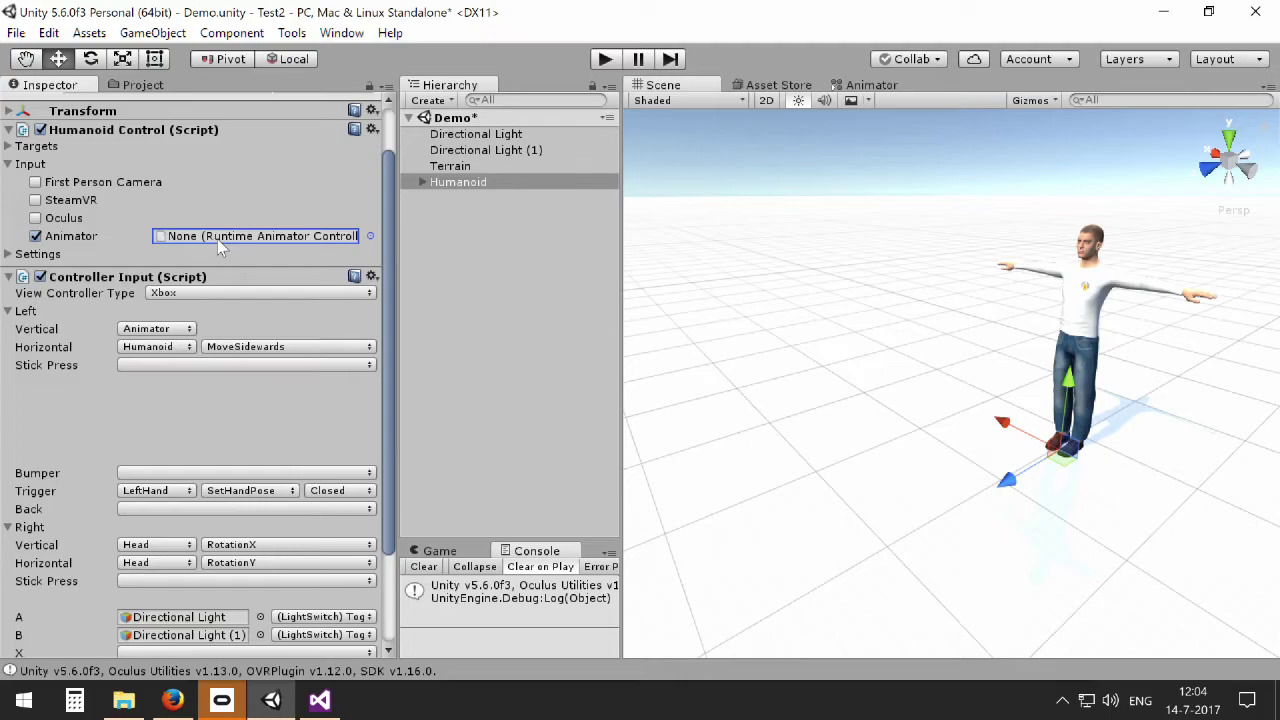
pyautogui.click(370, 236)
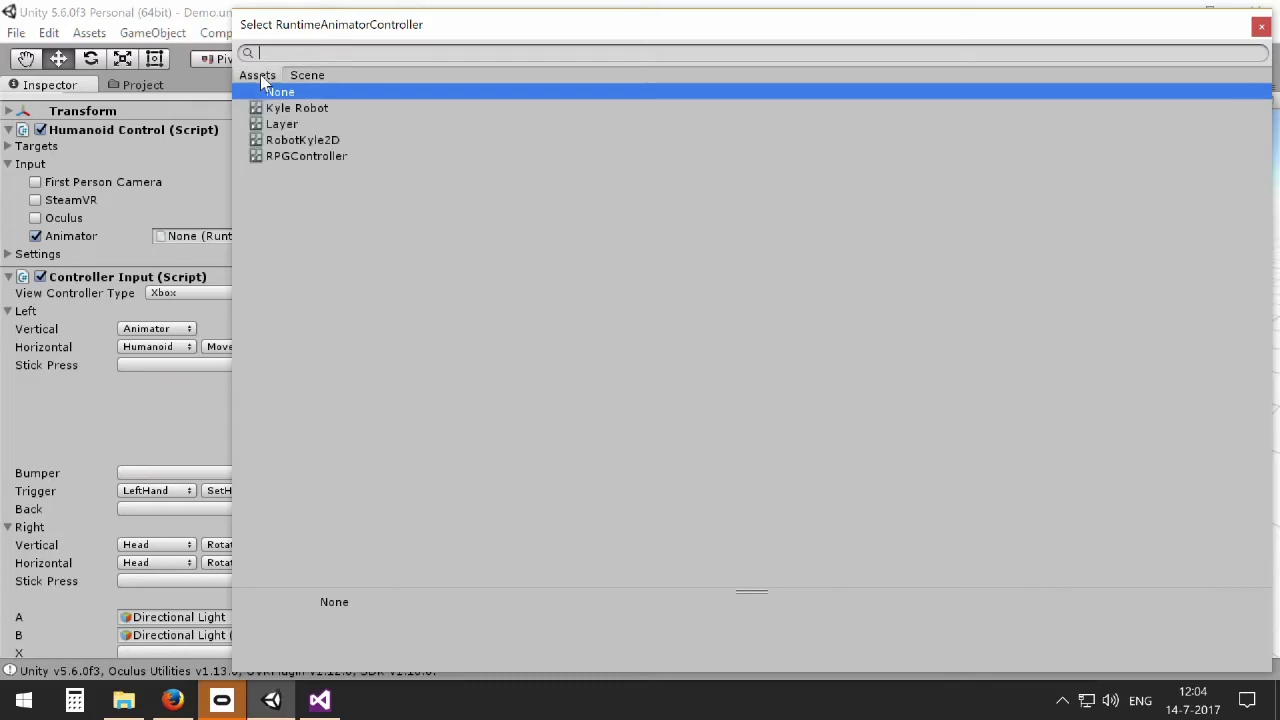
# Step: Pick Kyle Robot in the Select RuntimeAnimatorController window as the Humanoid's controller
pyautogui.click(287, 110)
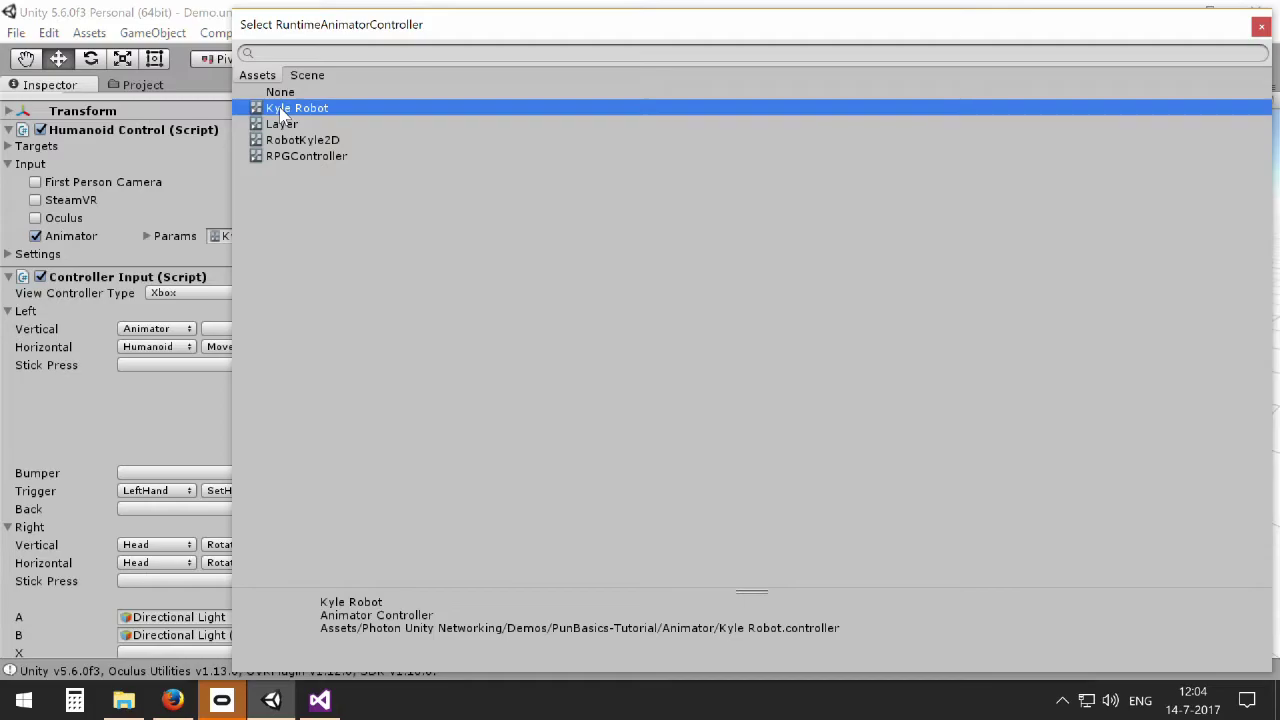
pyautogui.doubleClick(281, 109)
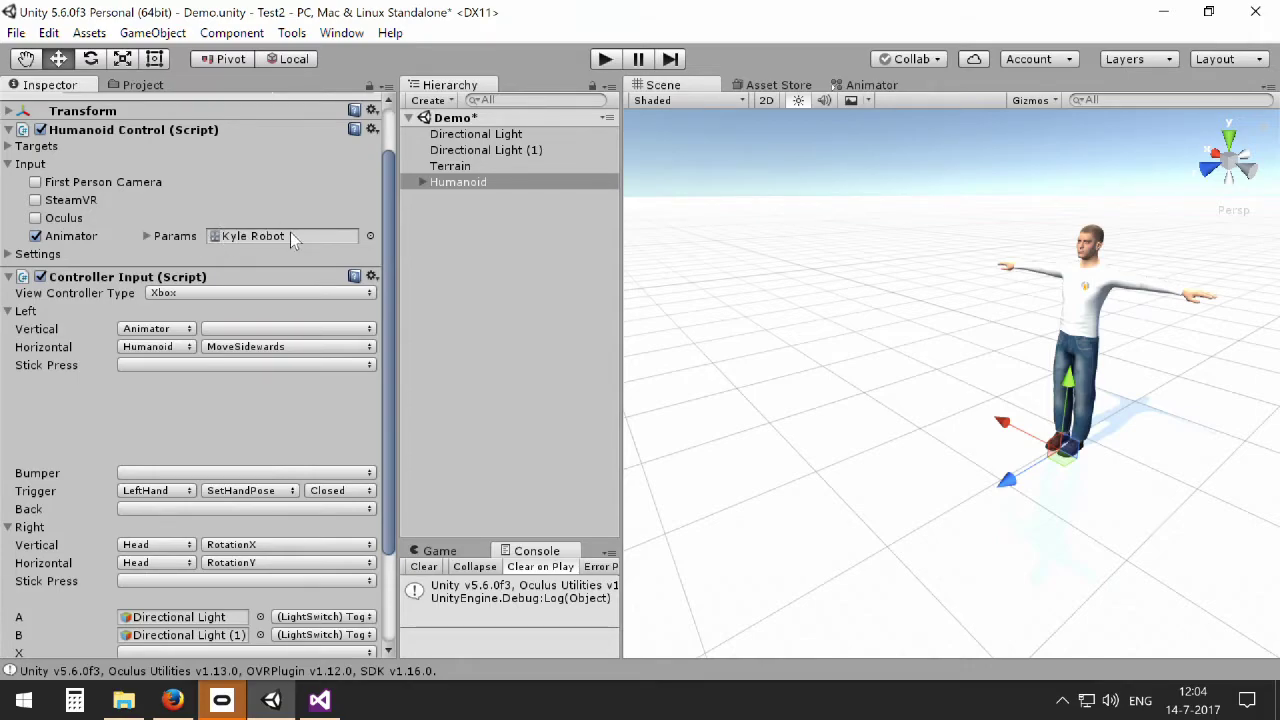
pyautogui.click(214, 332)
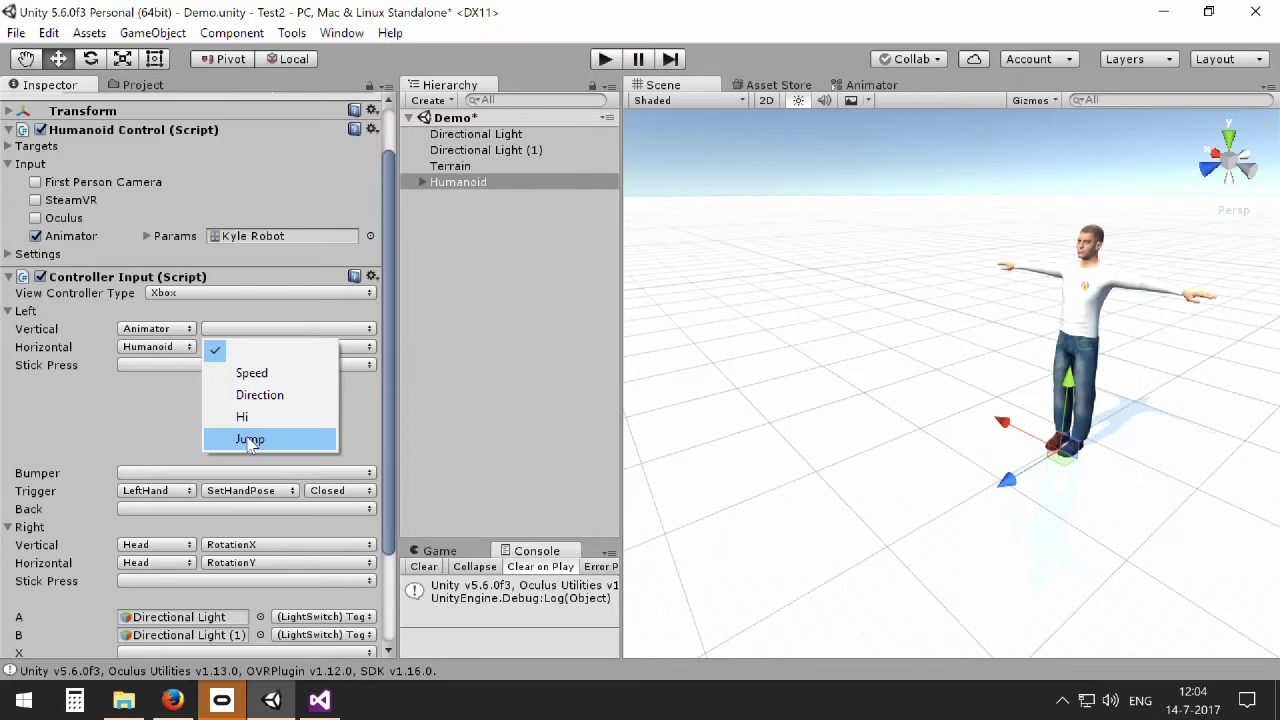
# Step: Show Kyle Robot in the Animator window, panning the Idle, Run and Jump states and listing its parameters
pyautogui.click(248, 237)
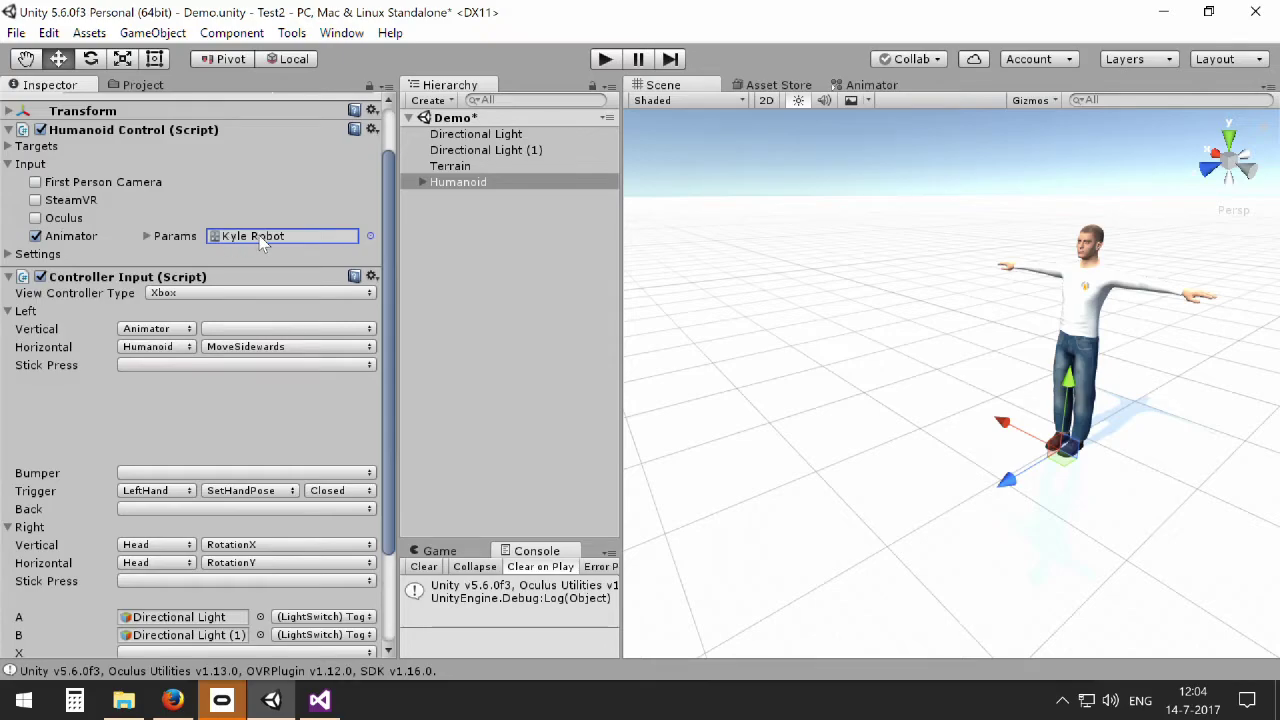
pyautogui.click(866, 86)
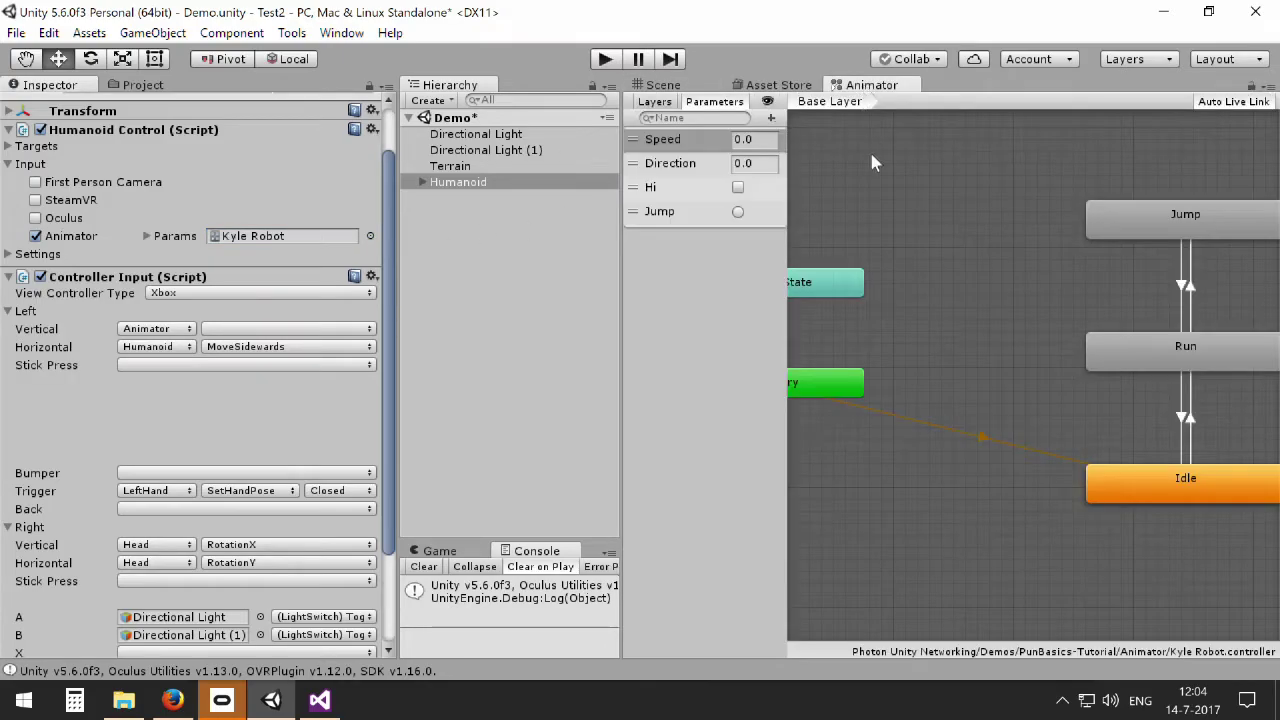
pyautogui.moveTo(1006, 345); pyautogui.dragTo(871, 352, button='middle')
pyautogui.moveTo(1070, 289); pyautogui.dragTo(1068, 239, button='middle')
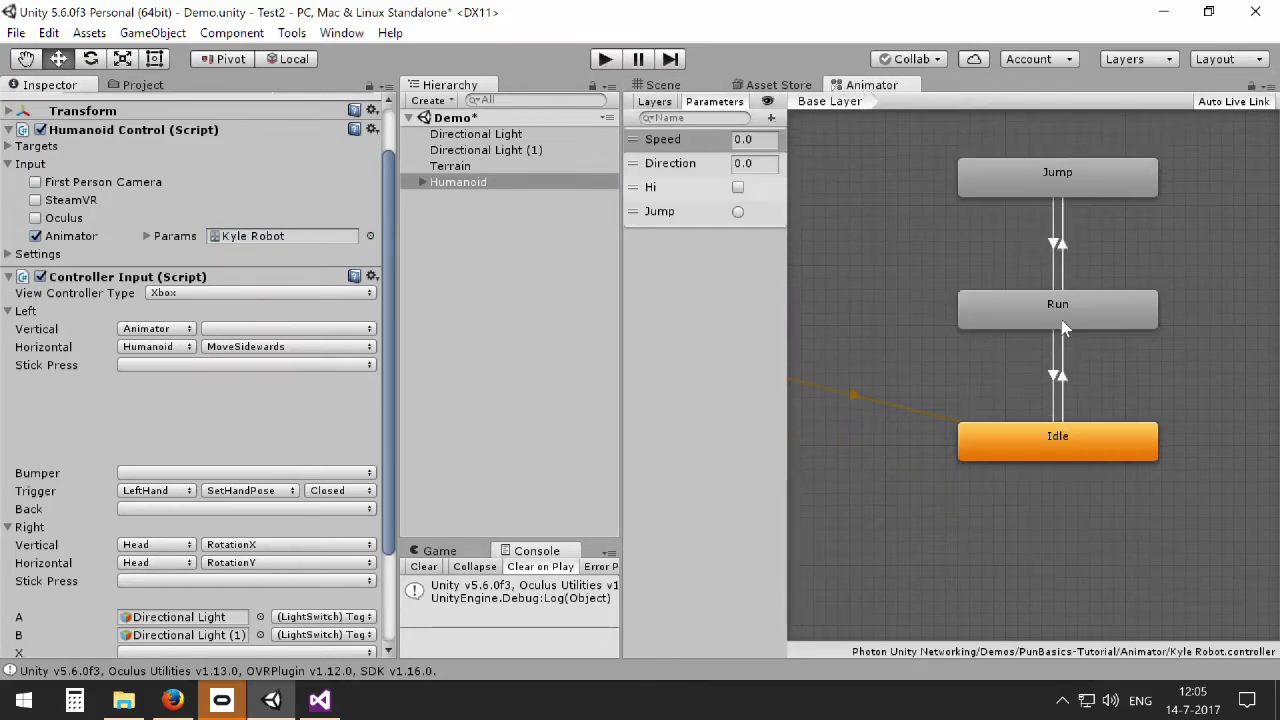
pyautogui.moveTo(963, 351); pyautogui.dragTo(1112, 418, button='middle')
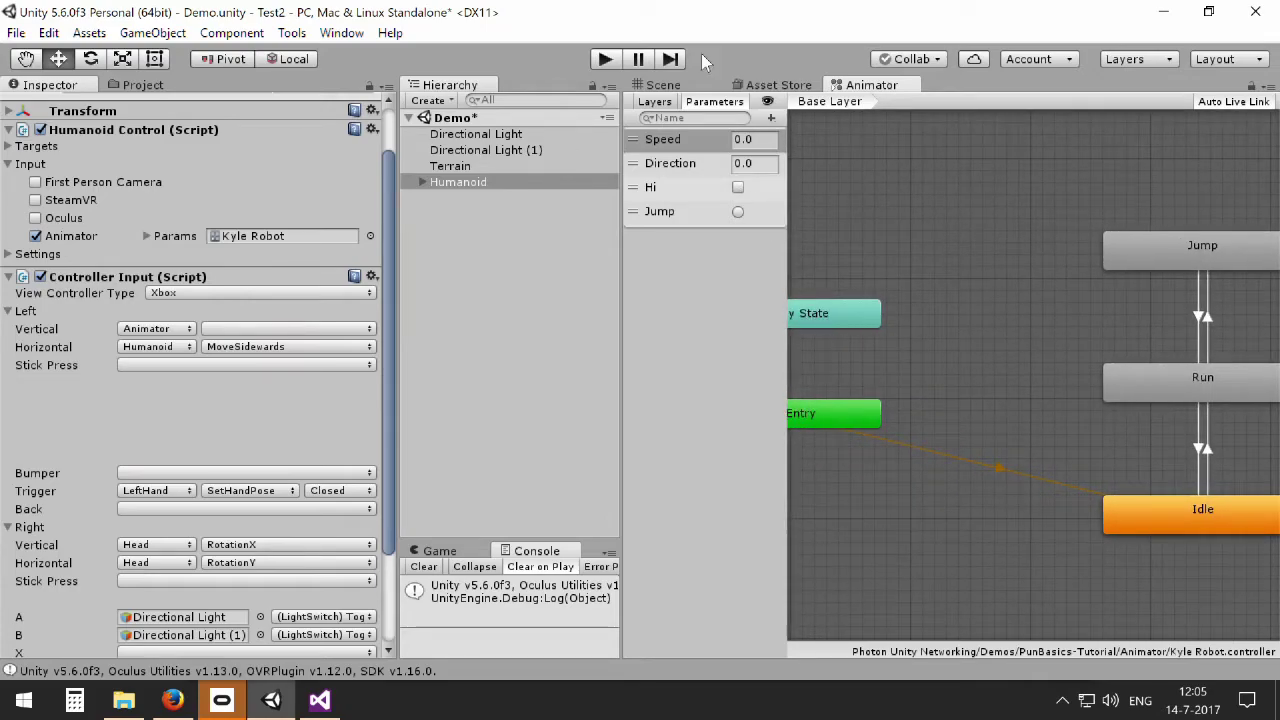
pyautogui.click(695, 104)
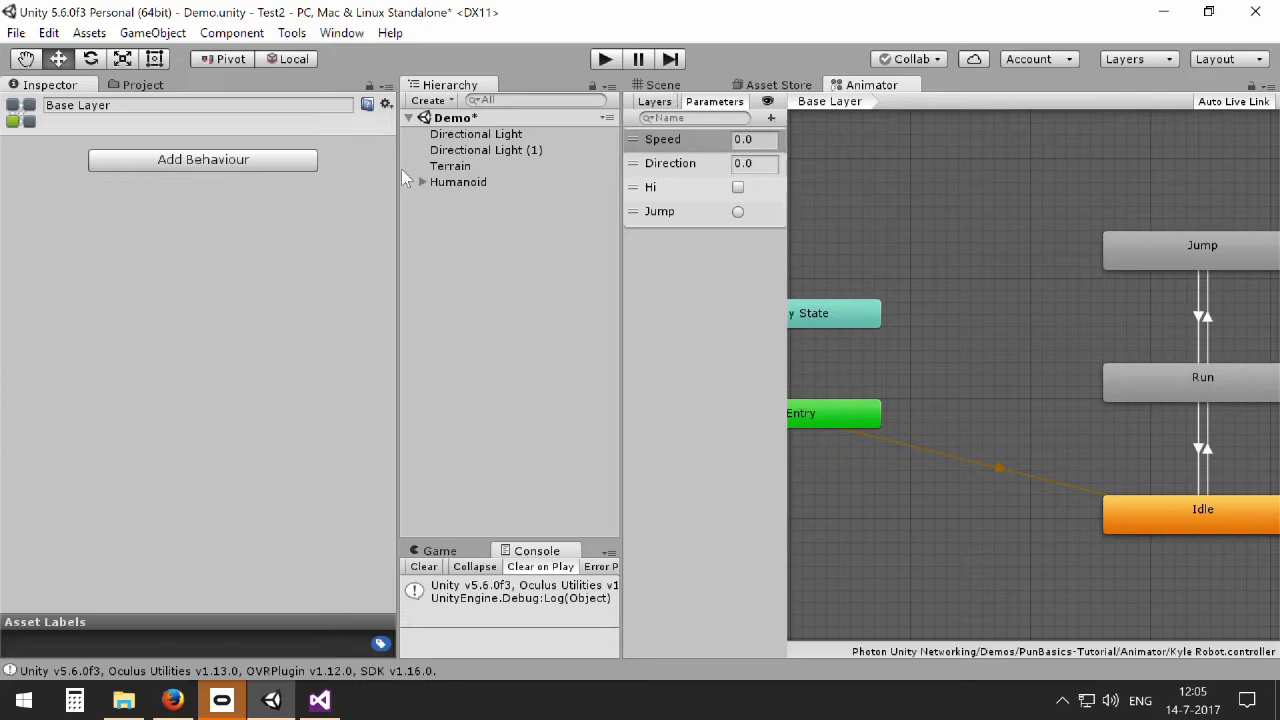
# Step: Map Left Vertical to Animator > Speed and Left Horizontal to Animator > Direction on the Humanoid
pyautogui.click(445, 184)
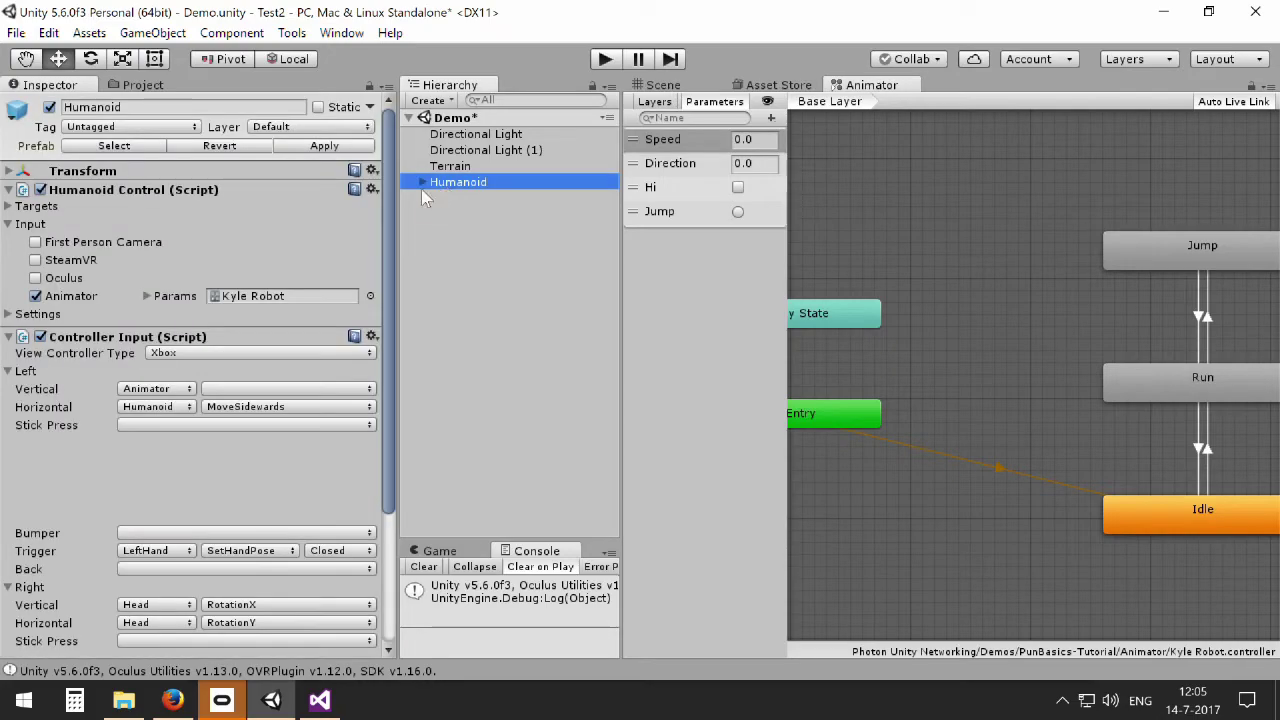
pyautogui.click(228, 390)
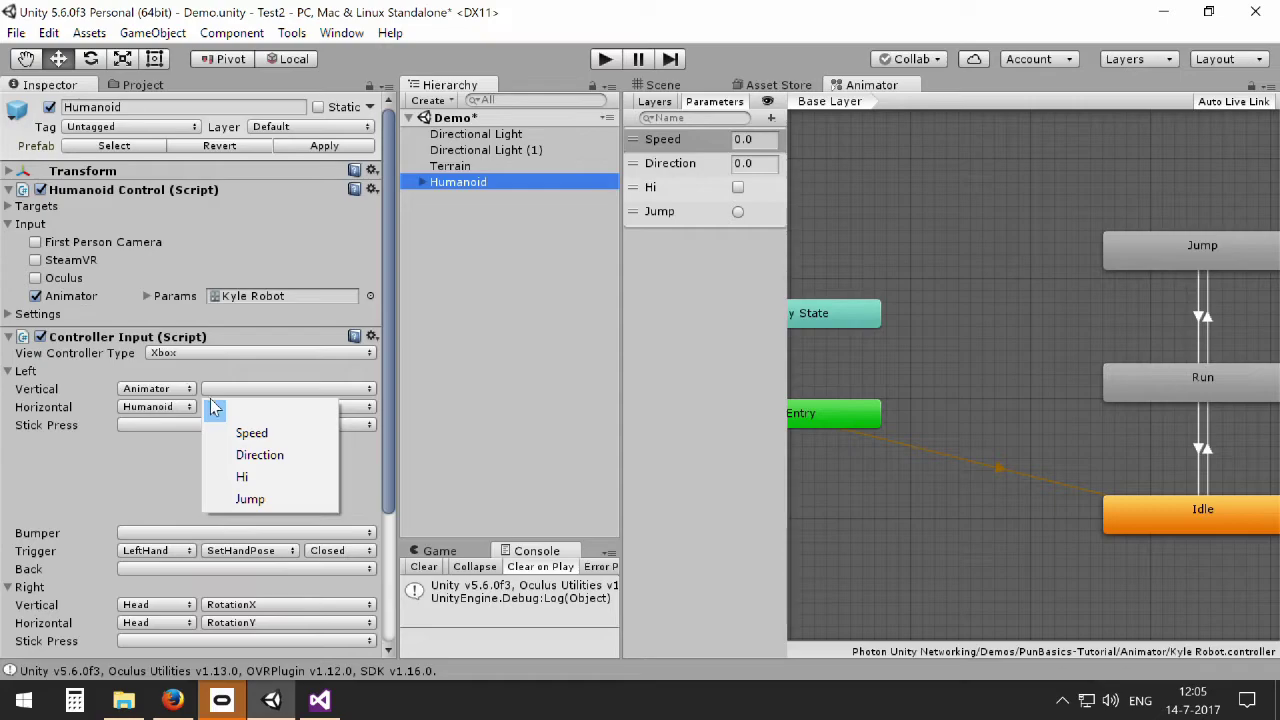
pyautogui.click(232, 427)
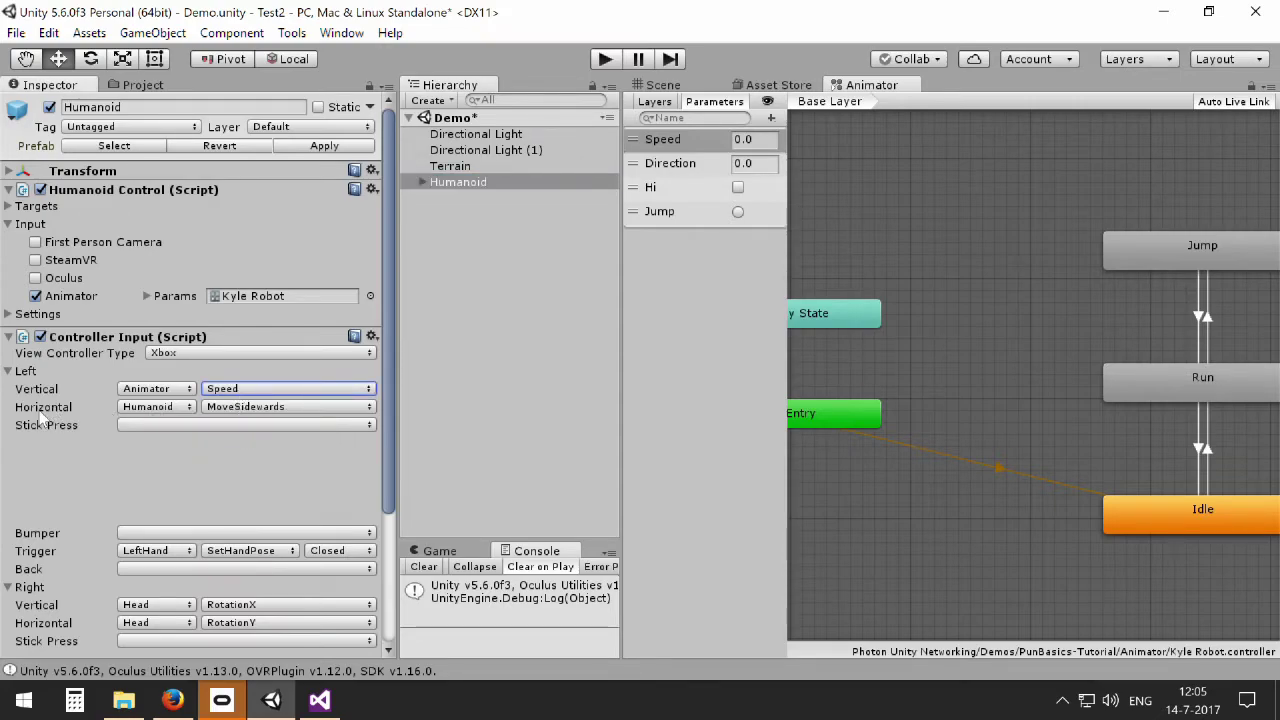
pyautogui.click(155, 408)
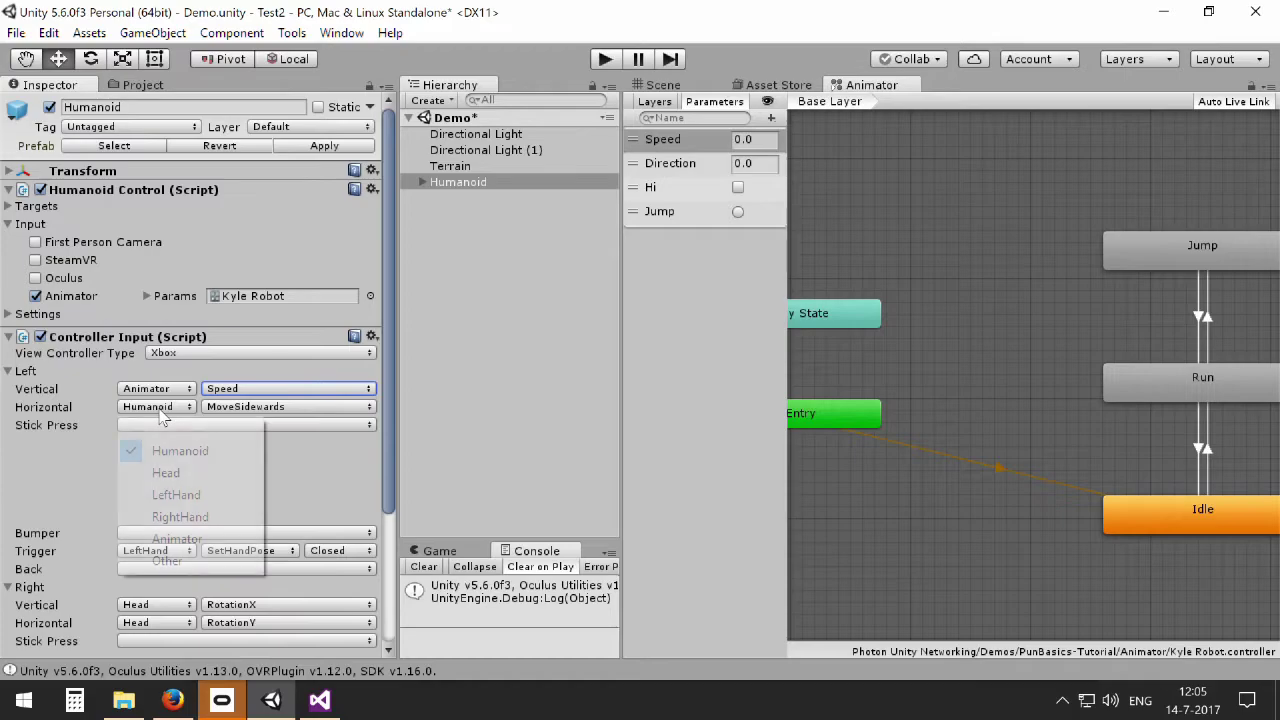
pyautogui.click(177, 539)
pyautogui.click(208, 408)
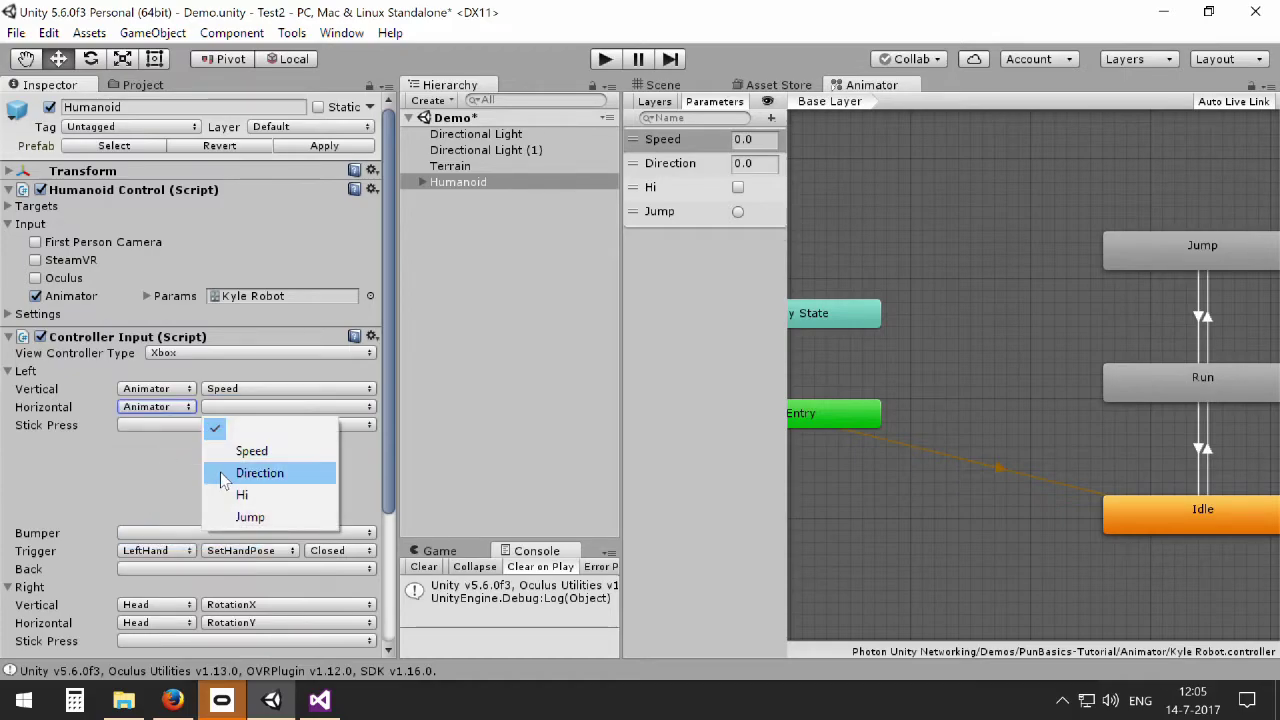
pyautogui.click(228, 473)
# Step: Frame the character in the Scene view, then play briefly to watch it walk and turn, and stop
pyautogui.click(662, 85)
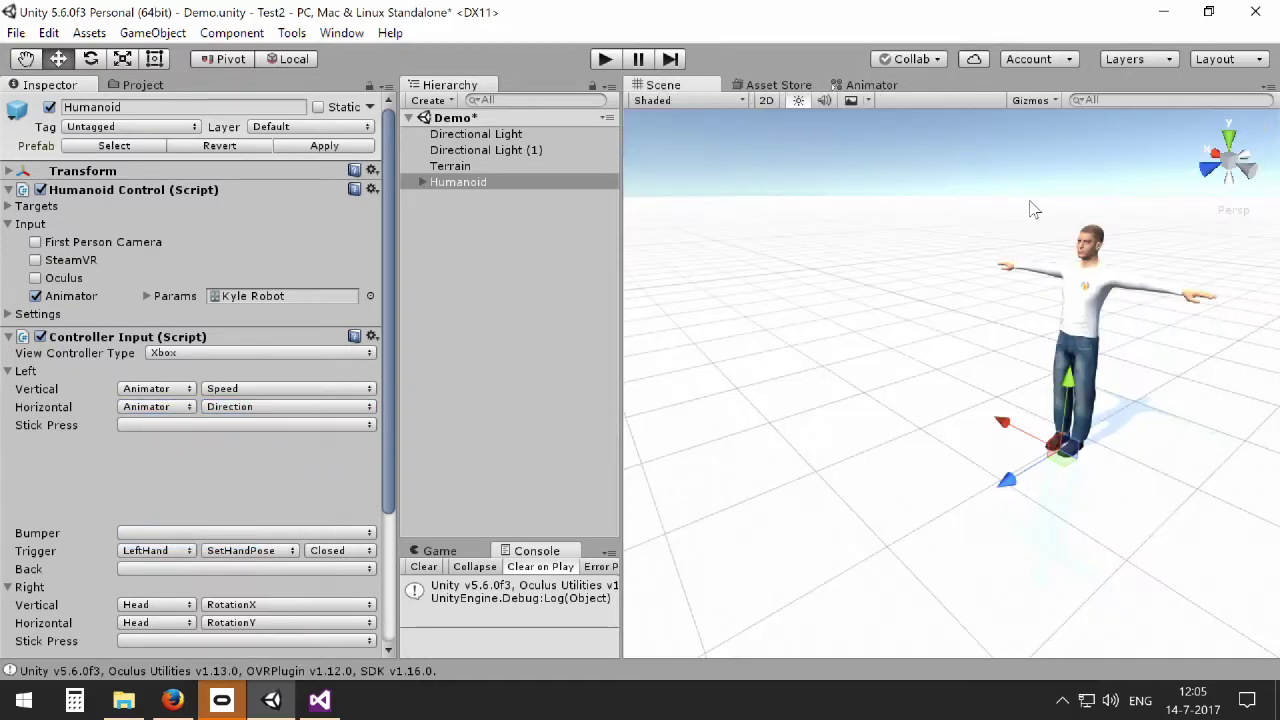
pyautogui.scroll(-2, 1015, 225)
pyautogui.moveTo(1000, 240); pyautogui.dragTo(1073, 290, button='middle')
pyautogui.keyDown('alt'); pyautogui.moveTo(1073, 290); pyautogui.dragTo(1008, 324); pyautogui.keyUp('alt')
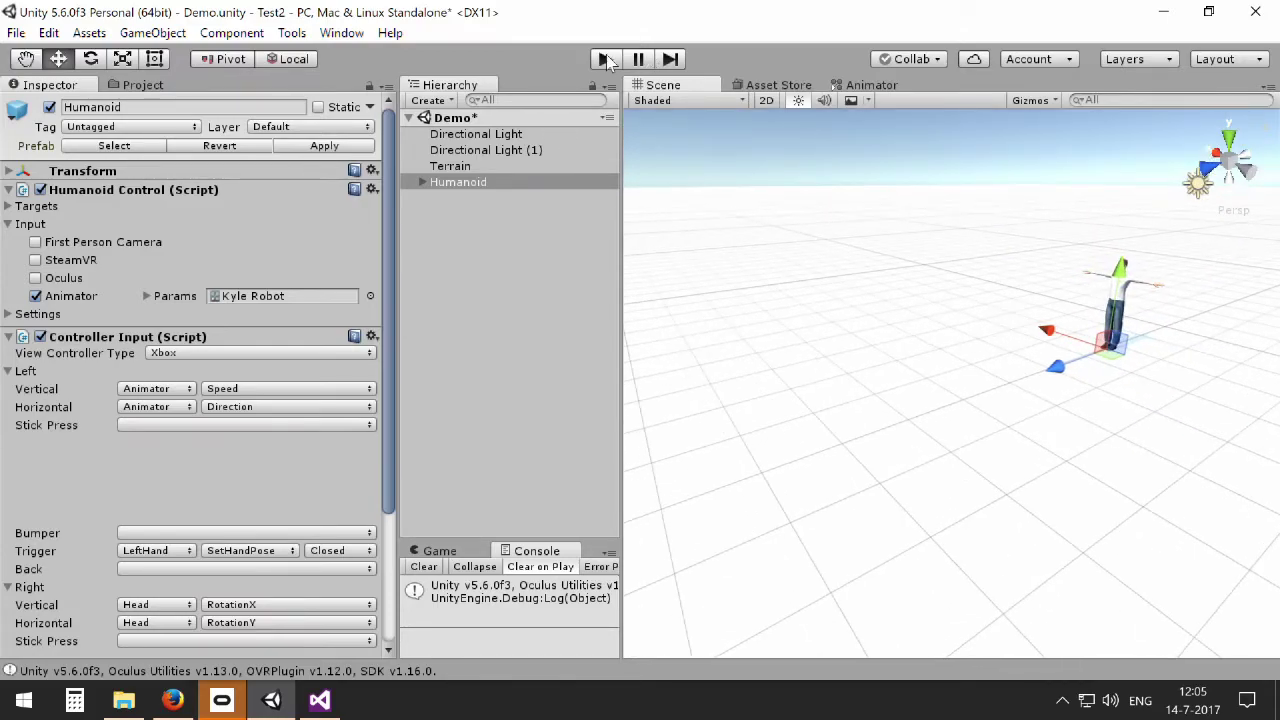
pyautogui.click(606, 60)
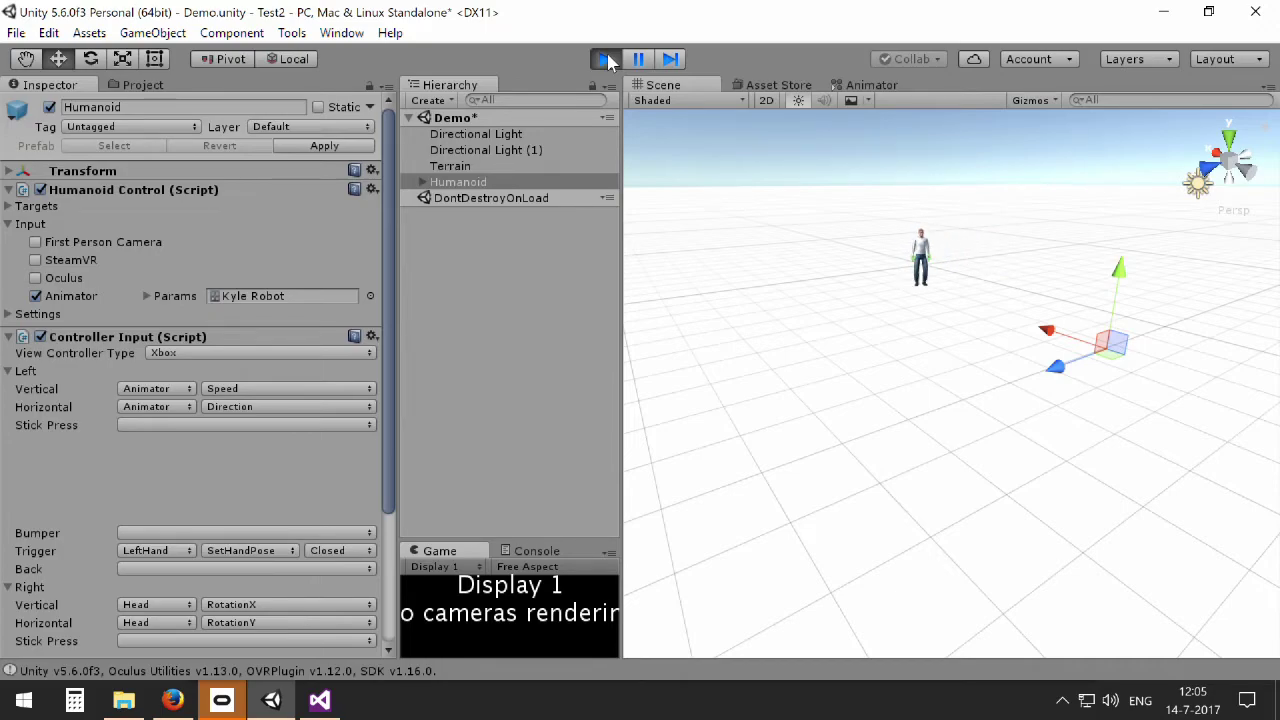
pyautogui.click(606, 59)
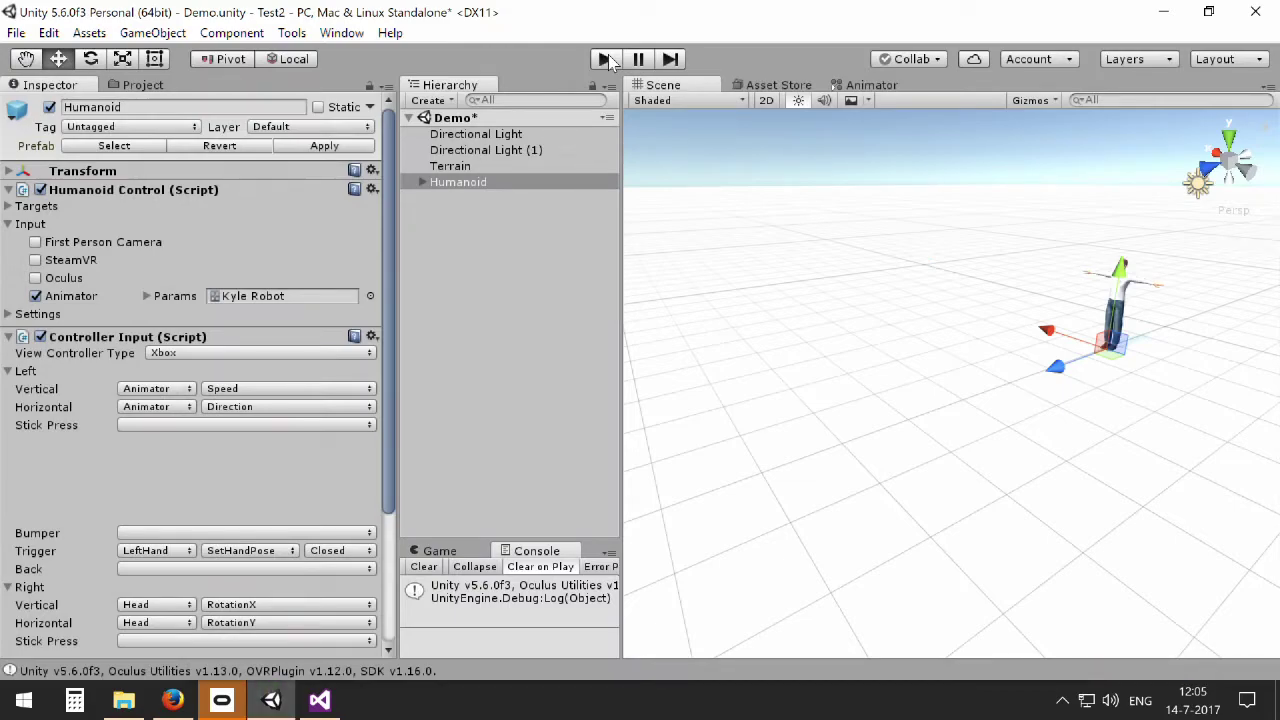
# Step: Remove button A's Directional Light reference and set it to Animator > Jump
pyautogui.scroll(-3, 136, 385)
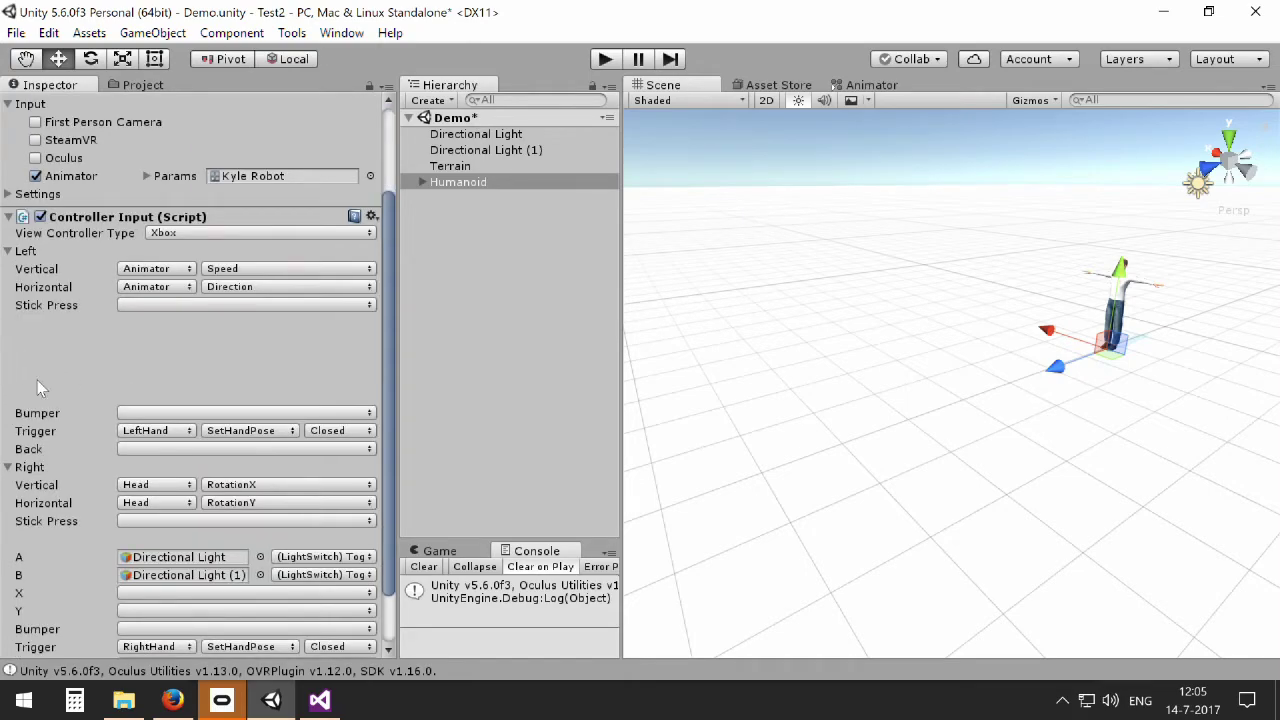
pyautogui.scroll(-2, 38, 376)
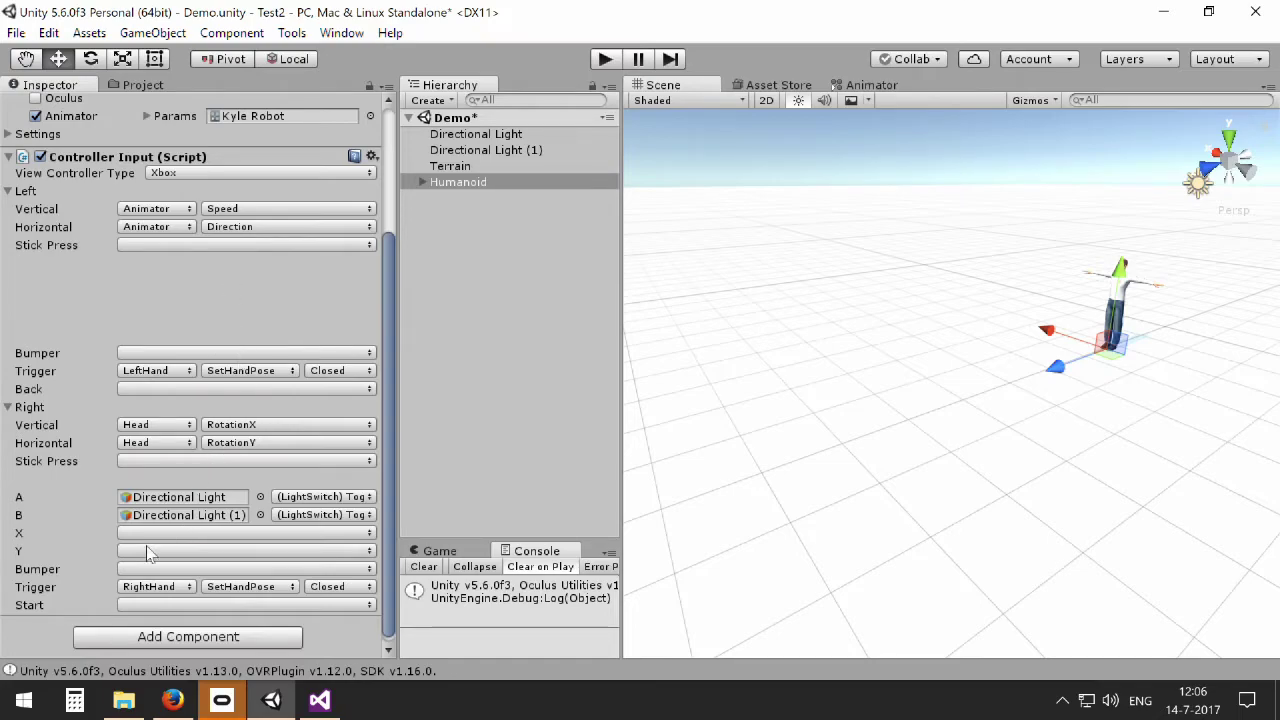
pyautogui.click(178, 498)
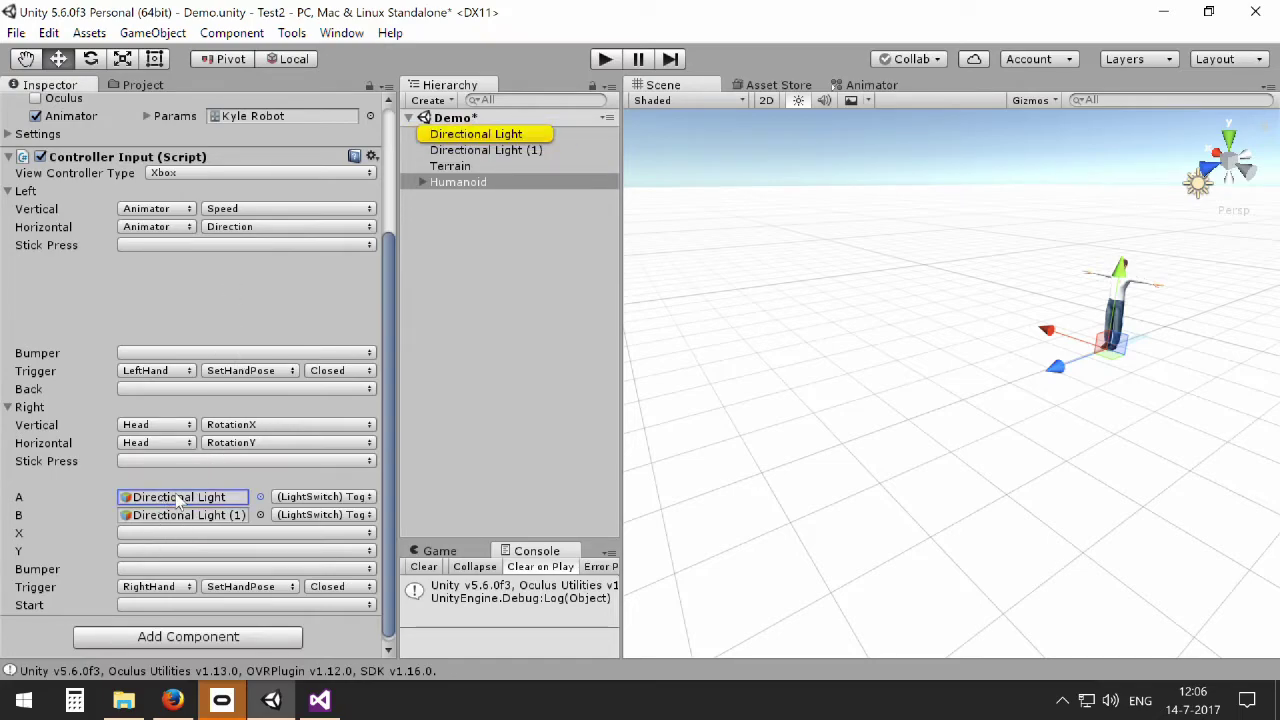
pyautogui.press('Delete')
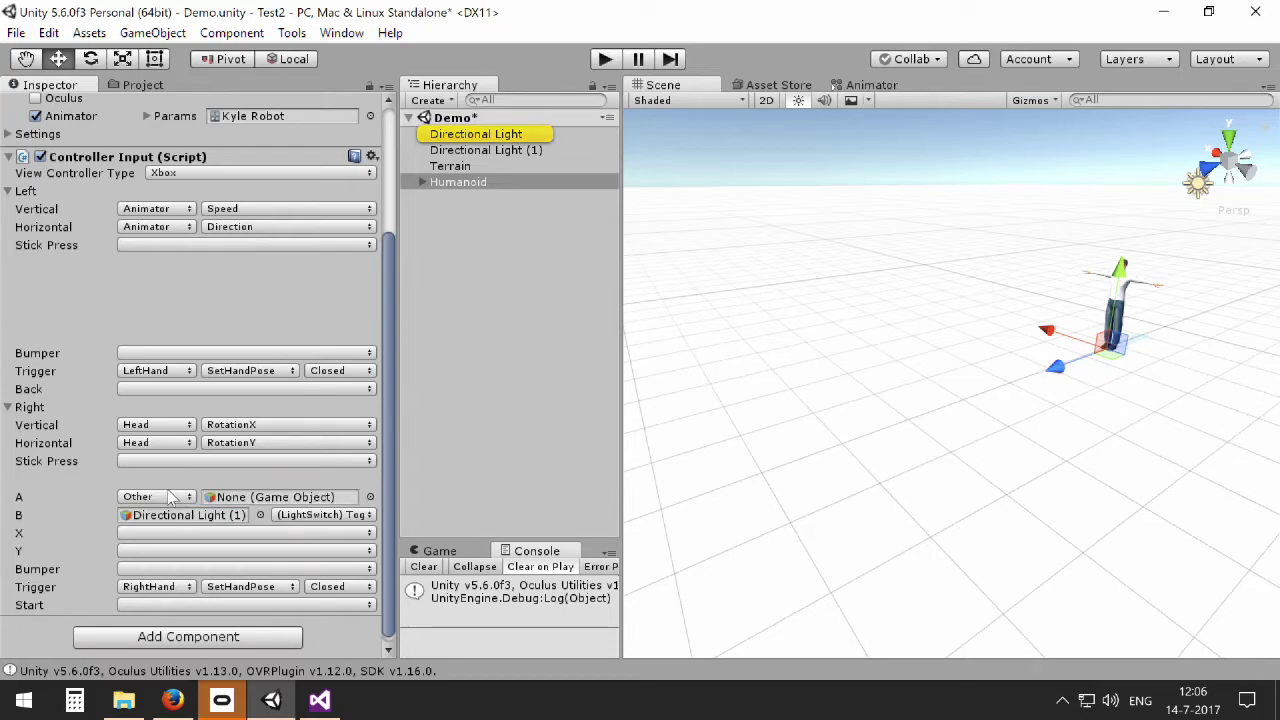
pyautogui.click(169, 497)
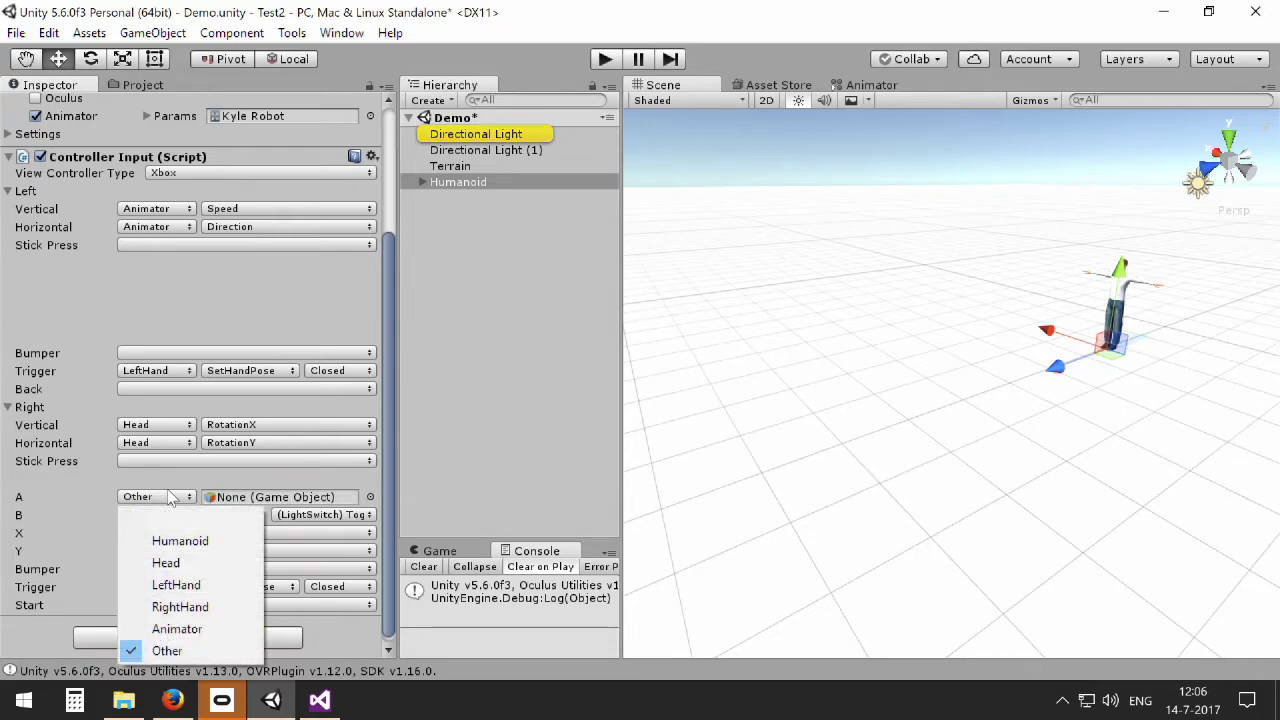
pyautogui.click(177, 629)
pyautogui.click(228, 498)
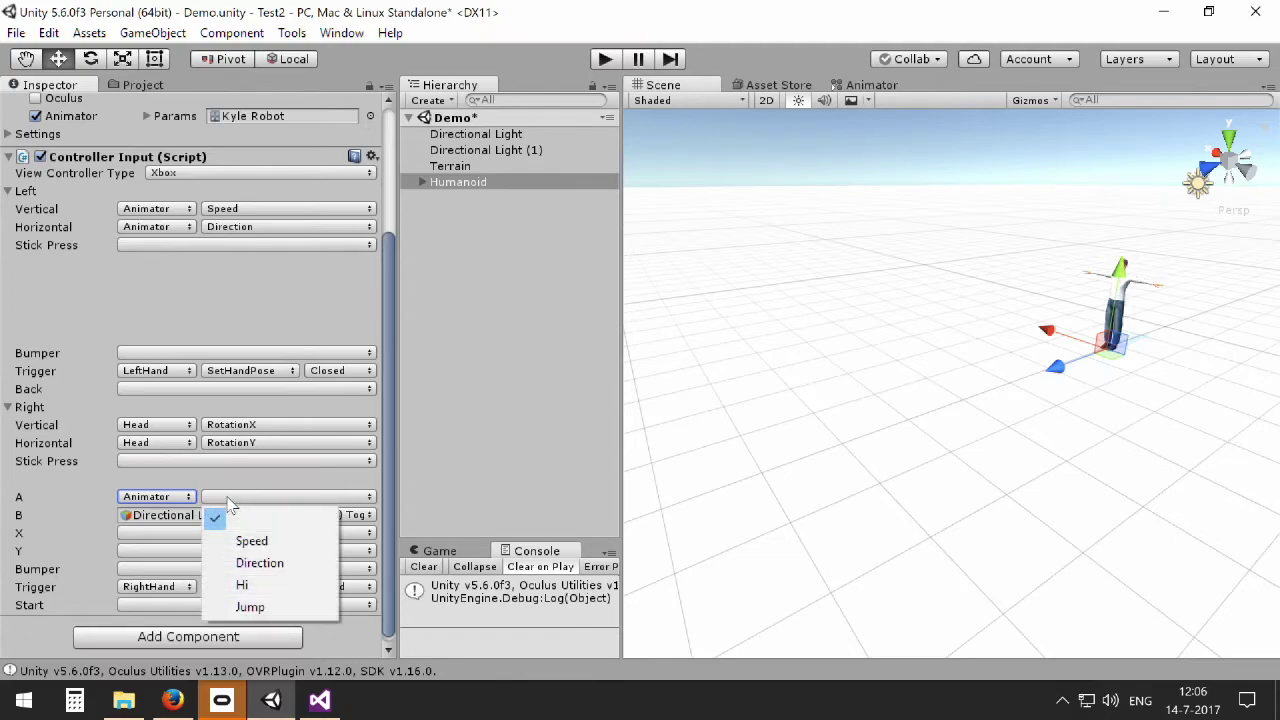
pyautogui.click(250, 606)
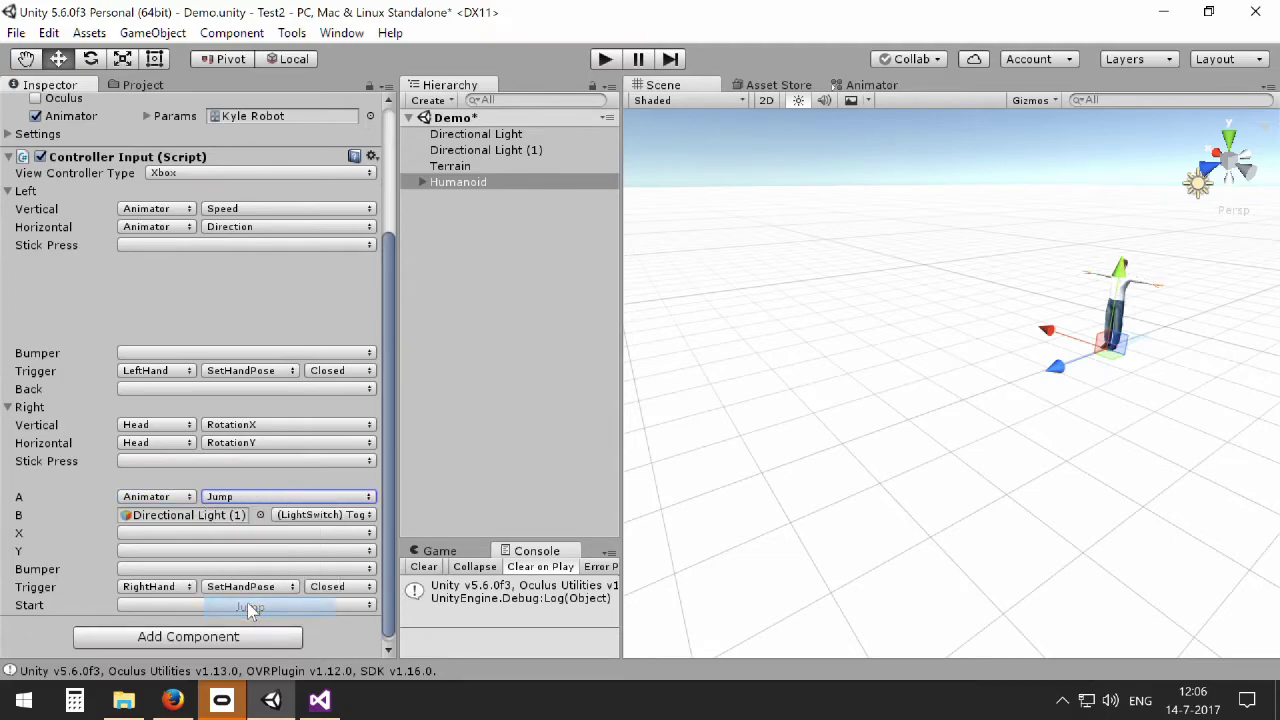
# Step: Clear button B's object to None and set it to Animator > Hi
pyautogui.click(259, 515)
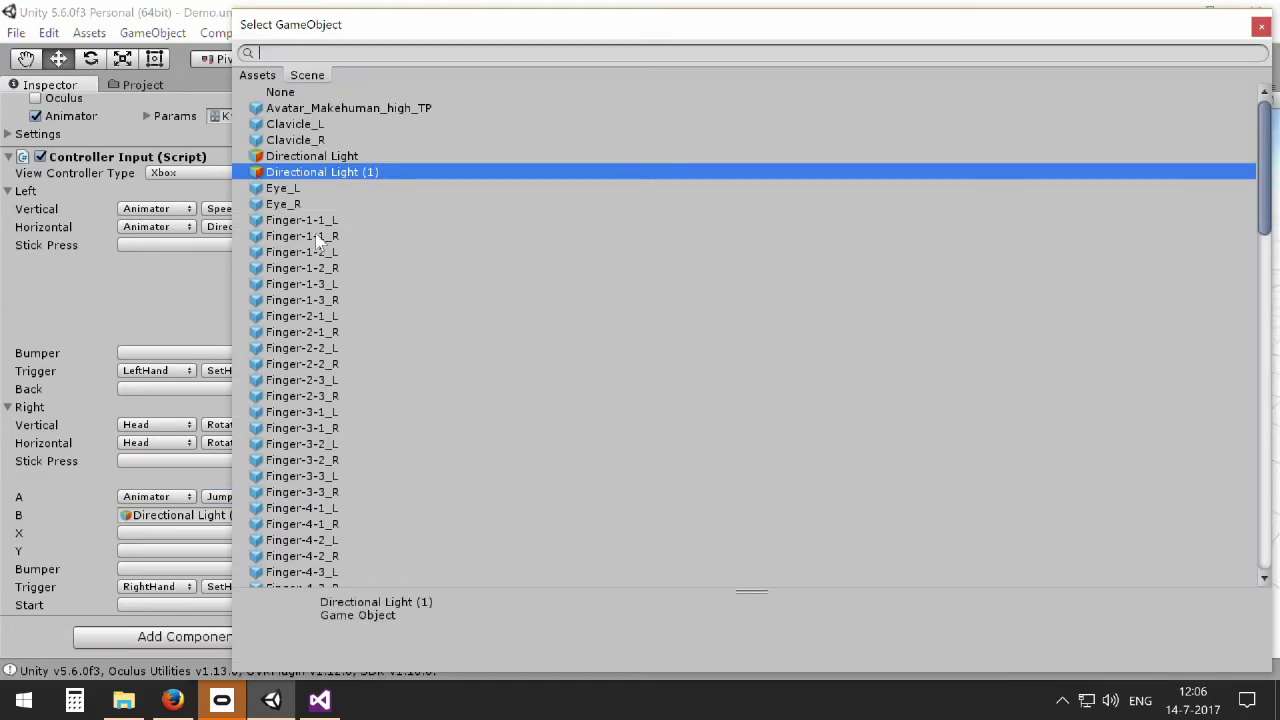
pyautogui.click(308, 92)
pyautogui.click(1261, 25)
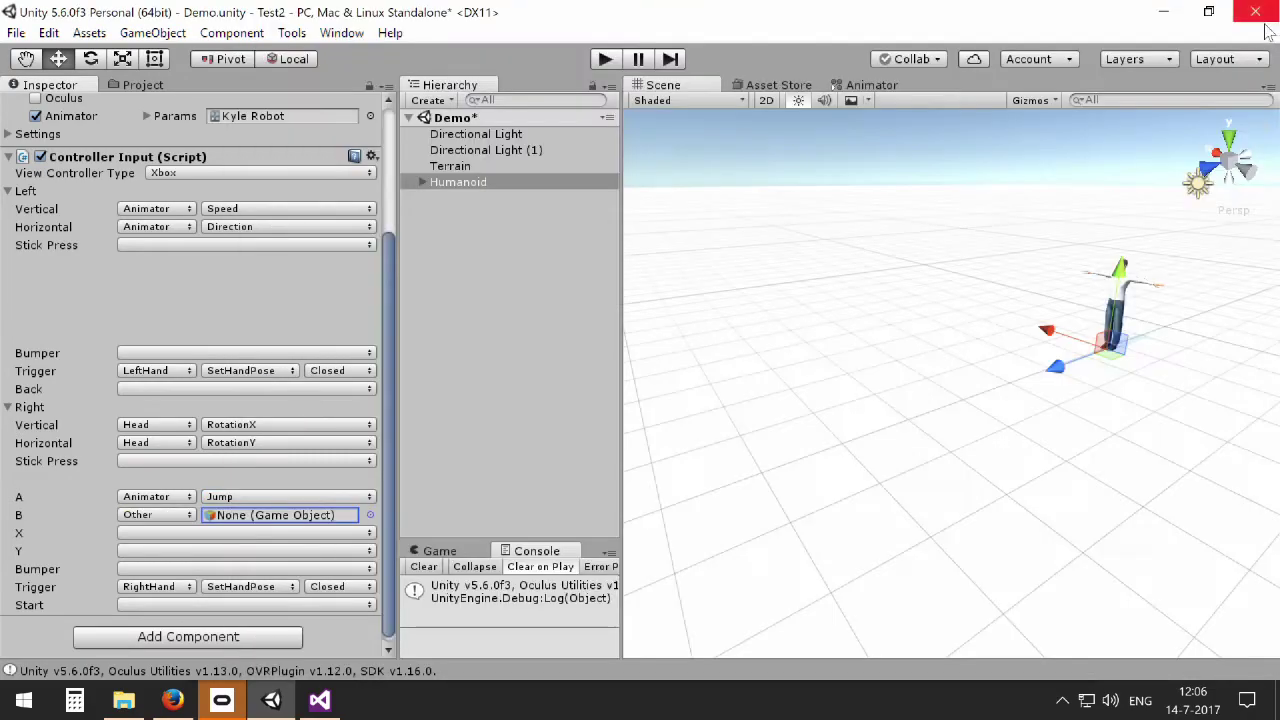
pyautogui.click(156, 515)
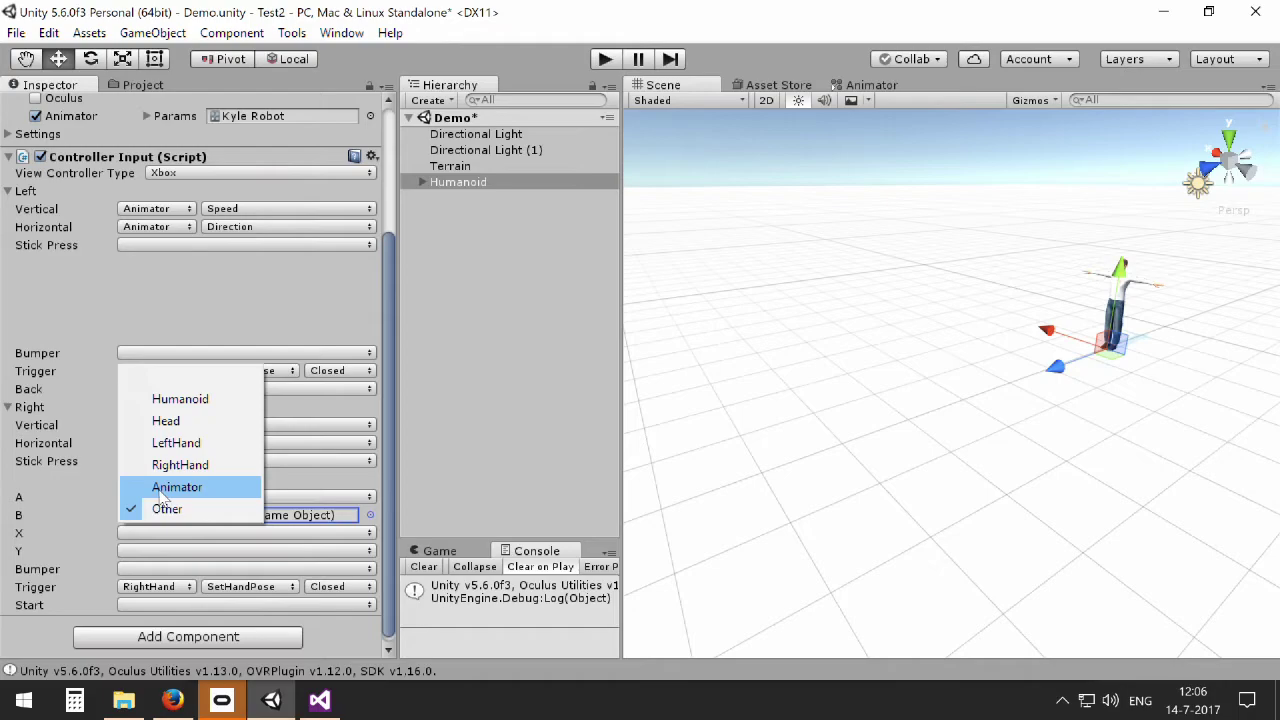
pyautogui.click(156, 490)
pyautogui.click(216, 515)
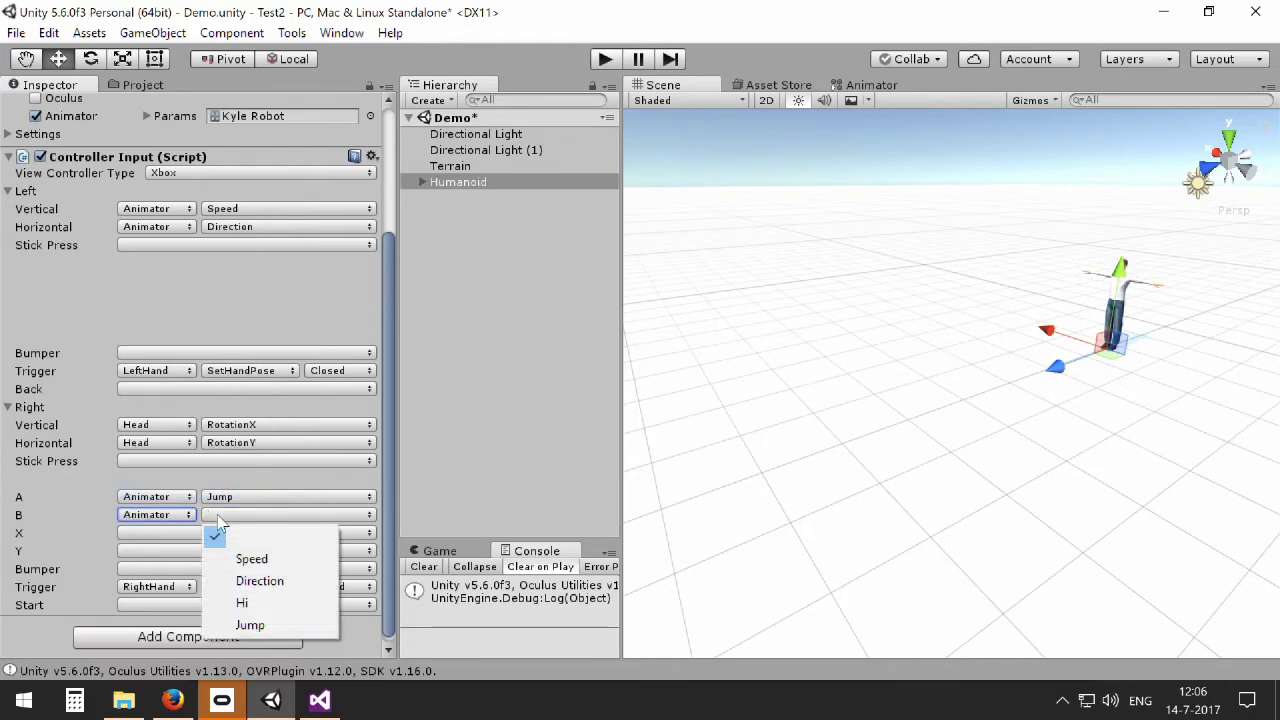
pyautogui.click(239, 601)
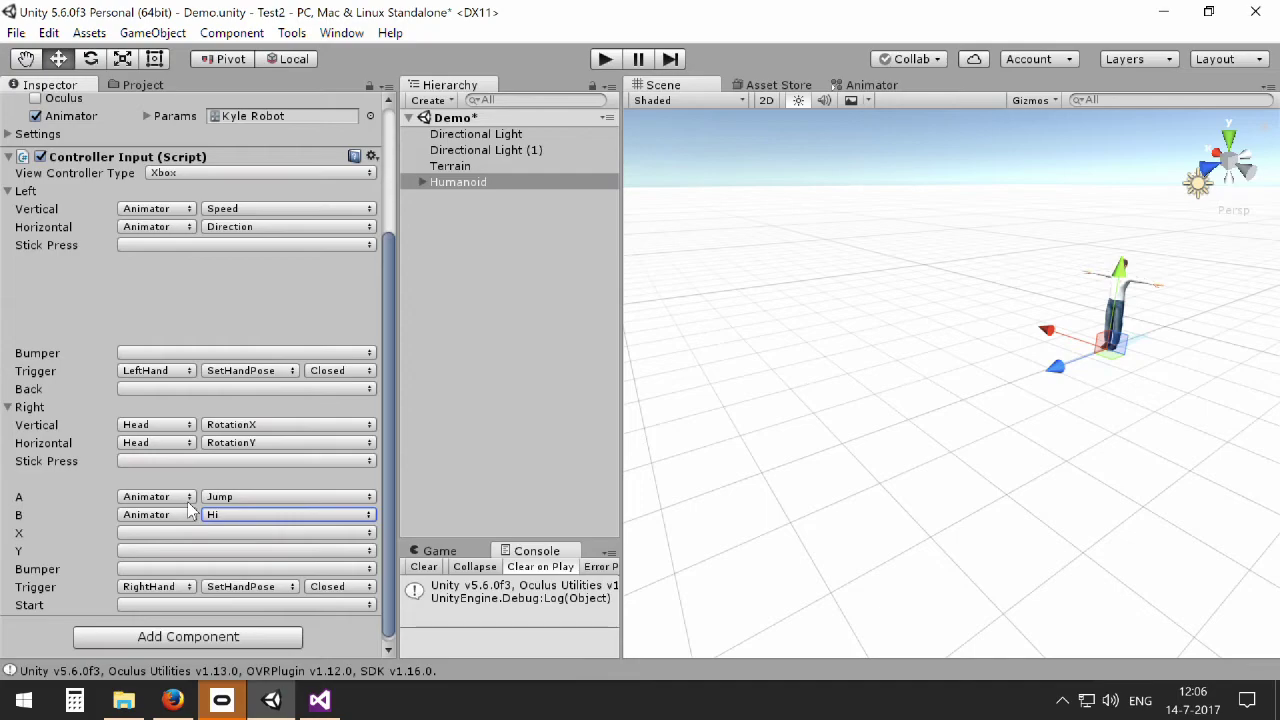
pyautogui.click(607, 60)
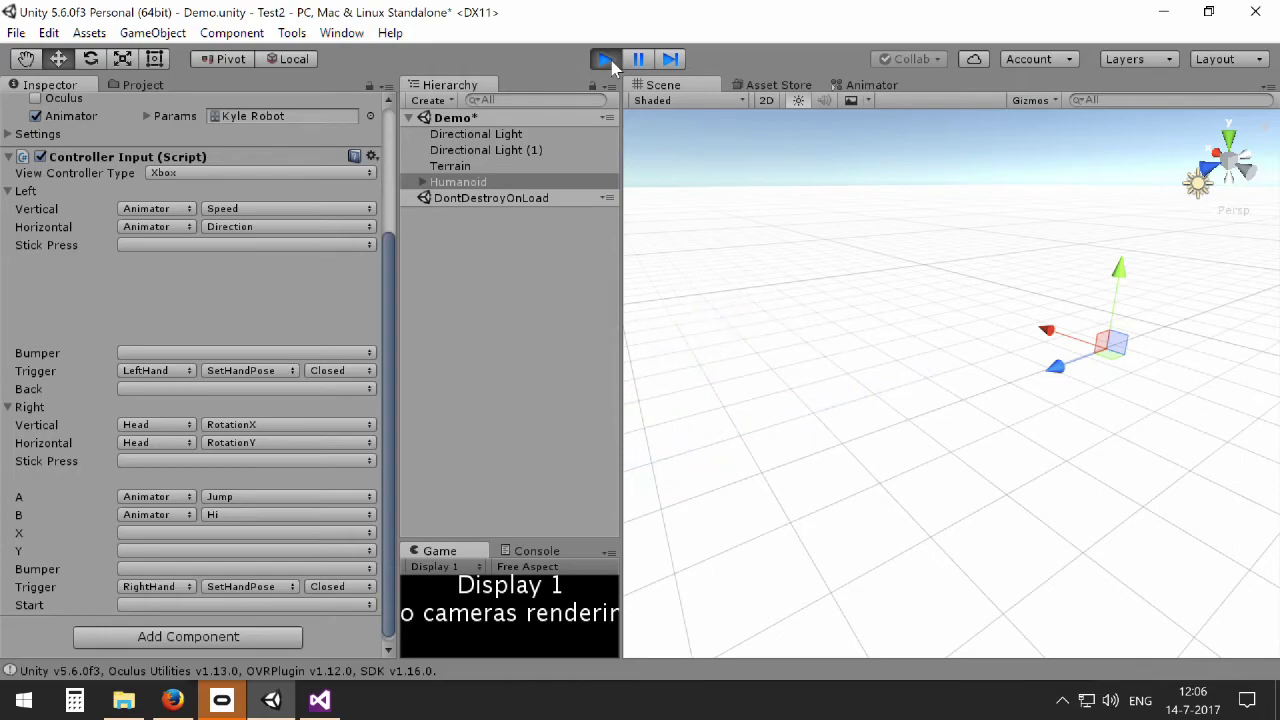
pyautogui.click(607, 60)
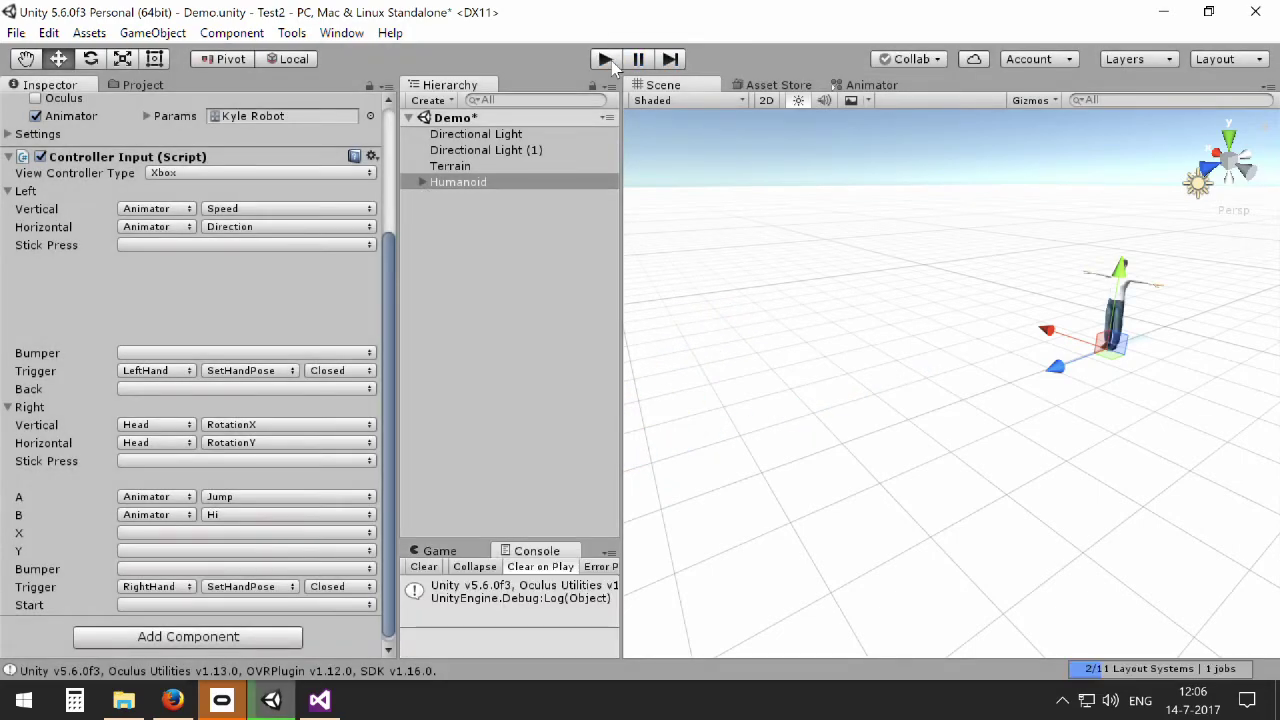